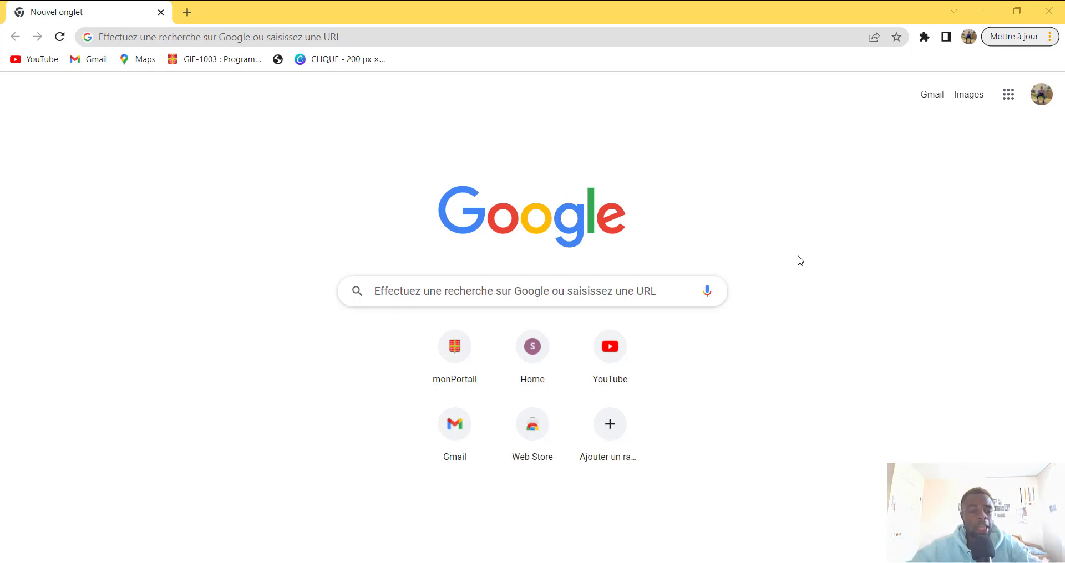
Step: Search Google for 'demande de caq en ligne' using the autocomplete suggestion
{"action": "left_click", "coordinate": [593, 293]}
{"action": "type", "text": "DE"}
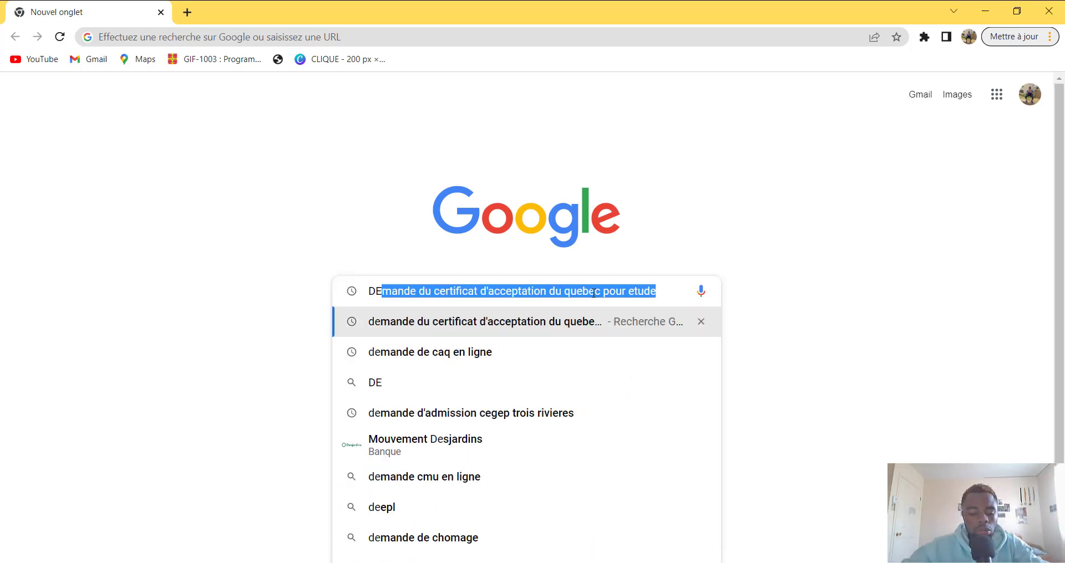
{"action": "type", "text": "MANDE DE C"}
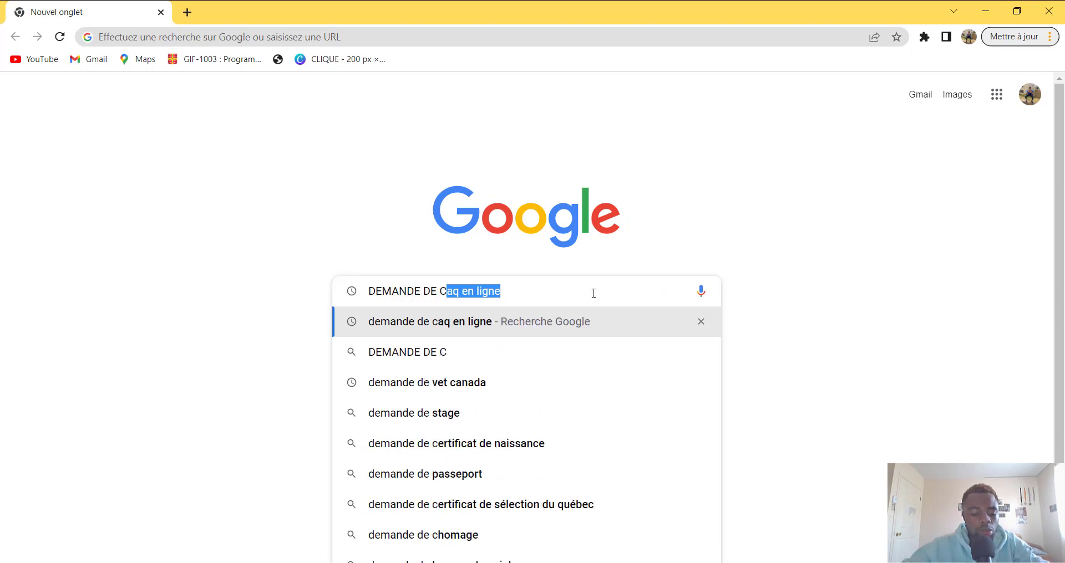
{"action": "type", "text": "AQ E"}
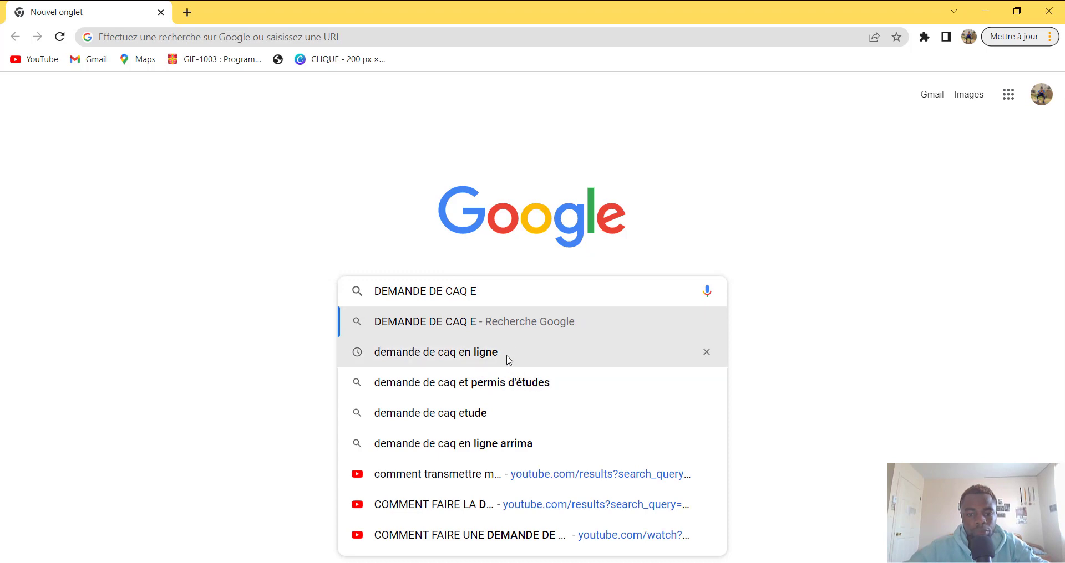
{"action": "left_click", "coordinate": [506, 355]}
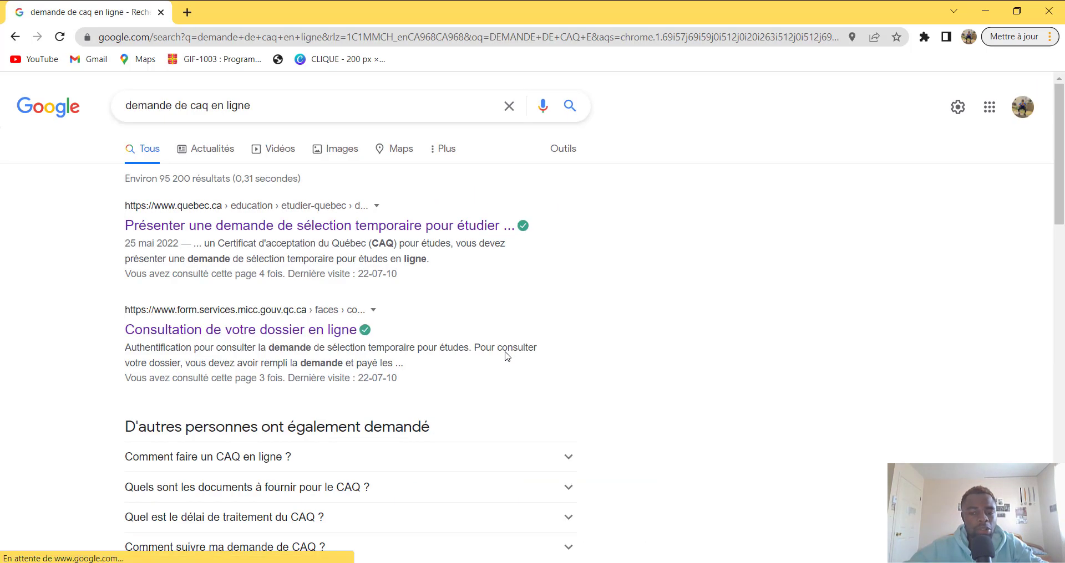
Step: Open the Québec.ca temporary selection for studies guide and review its processing times section
{"action": "left_click", "coordinate": [253, 232]}
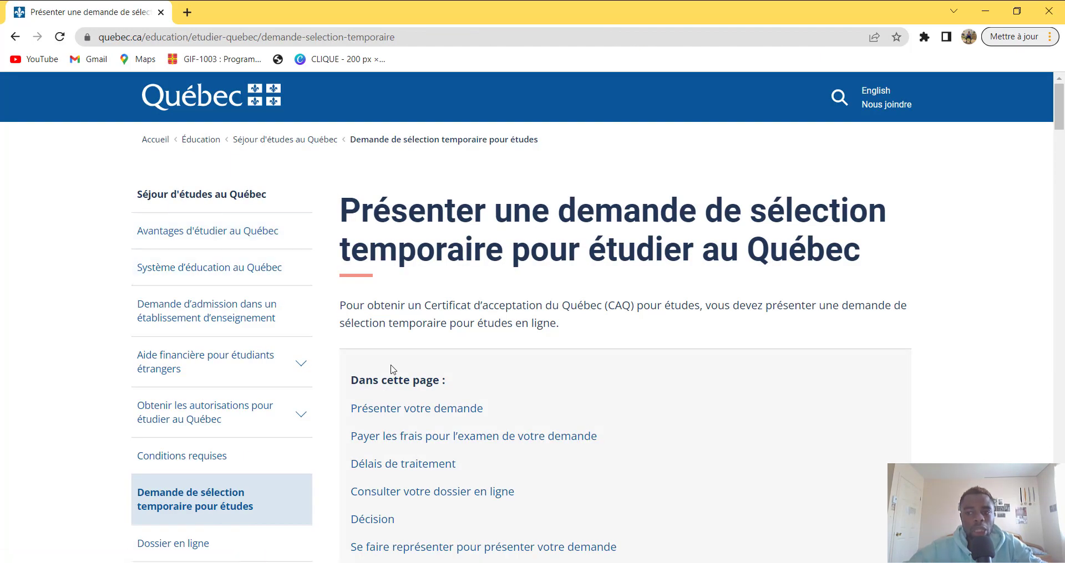
{"action": "scroll", "coordinate": [1062, 111], "scroll_direction": "down", "scroll_amount": 2}
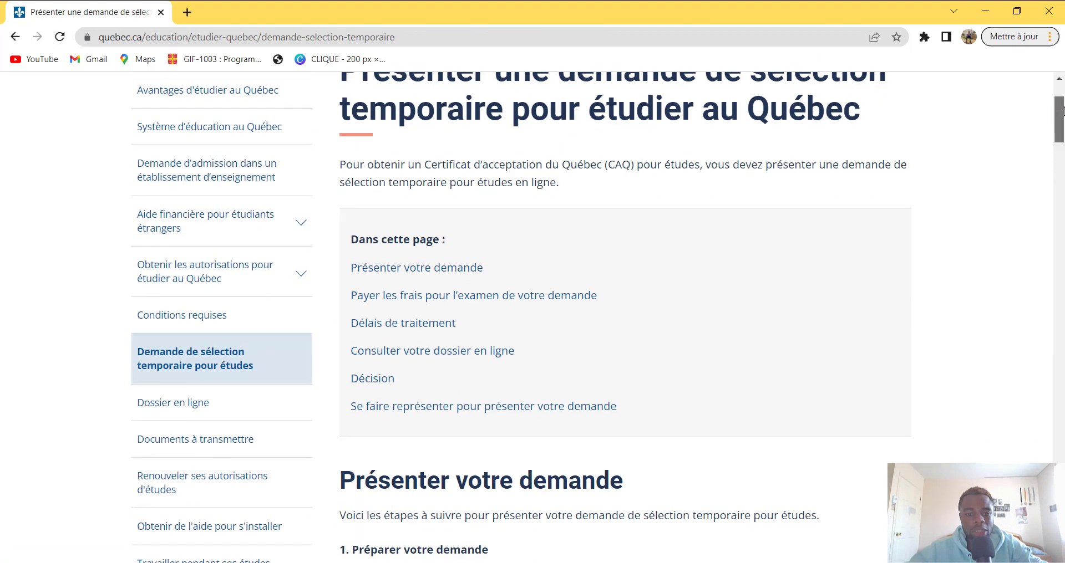
{"action": "scroll", "coordinate": [1062, 111], "scroll_direction": "up", "scroll_amount": 1}
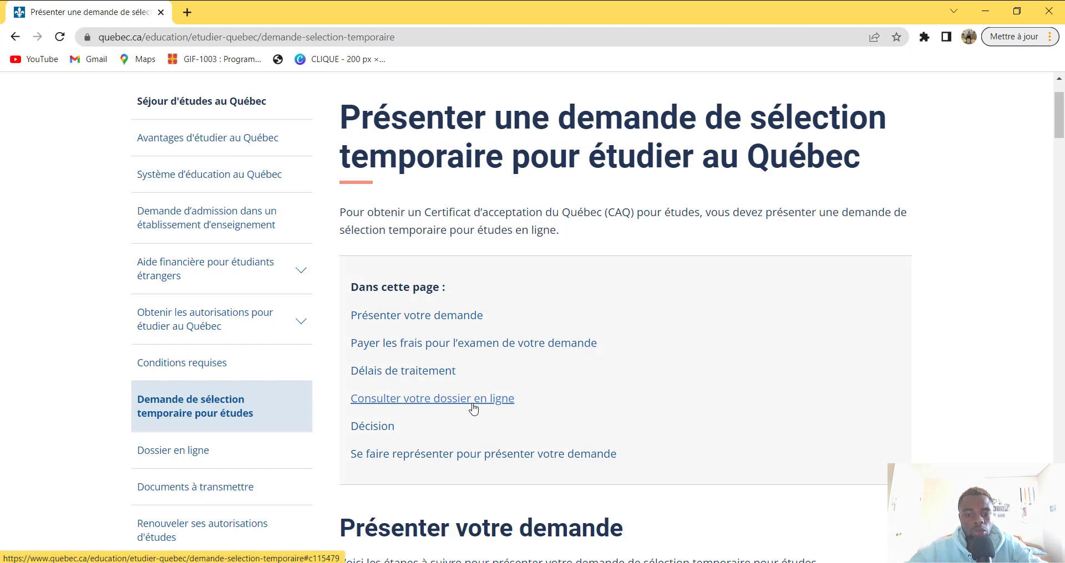
{"action": "left_click", "coordinate": [396, 381]}
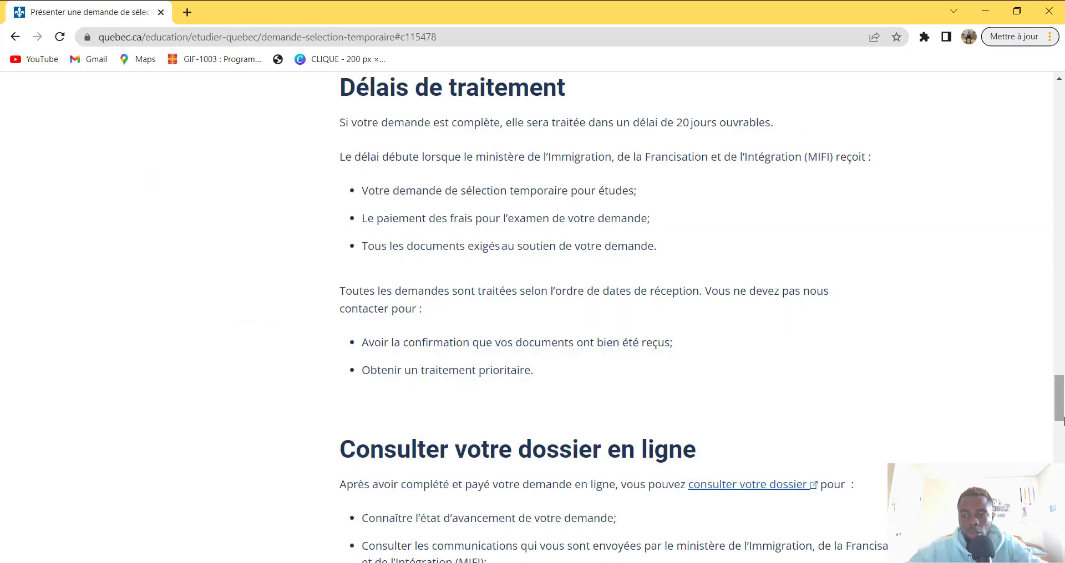
{"action": "mouse_move", "coordinate": [1064, 416]}
{"action": "left_mouse_down"}
{"action": "mouse_move", "coordinate": [1063, 477]}
{"action": "mouse_move", "coordinate": [1056, 399]}
{"action": "left_mouse_up"}
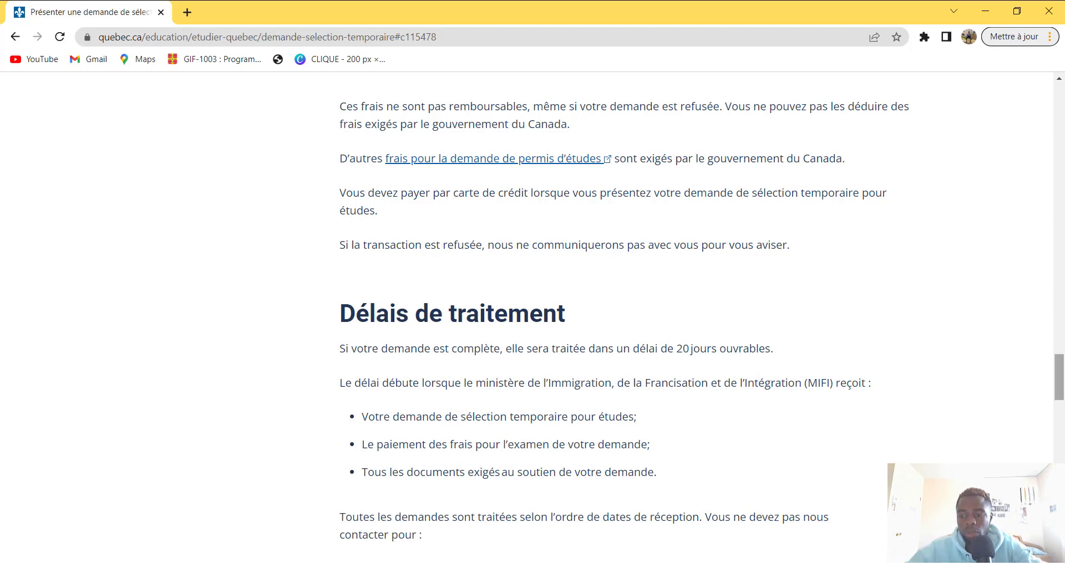
{"action": "left_click_drag", "start_coordinate": [1061, 382], "coordinate": [1061, 312]}
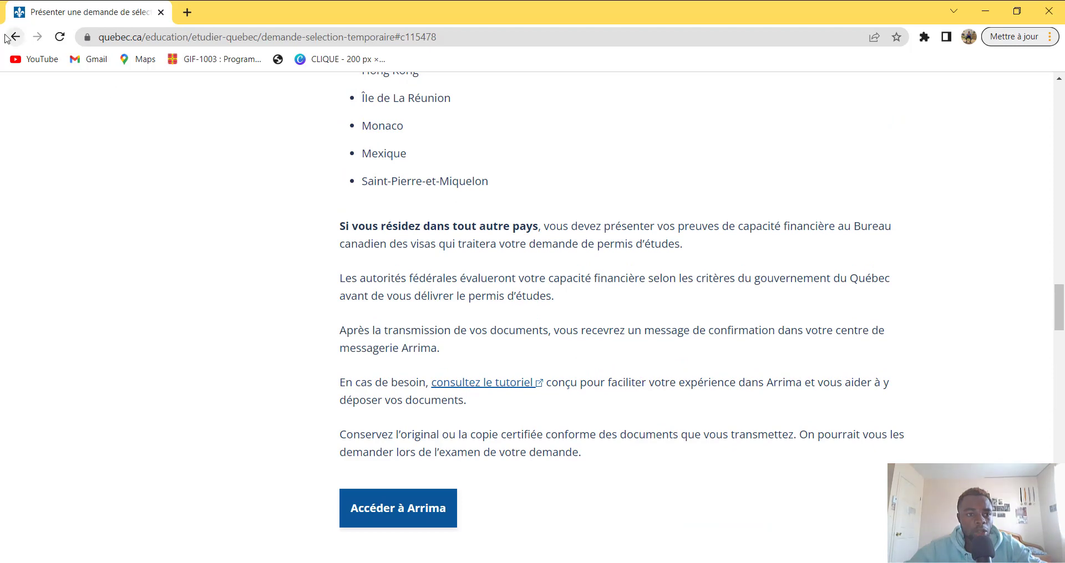
{"action": "left_click", "coordinate": [11, 37]}
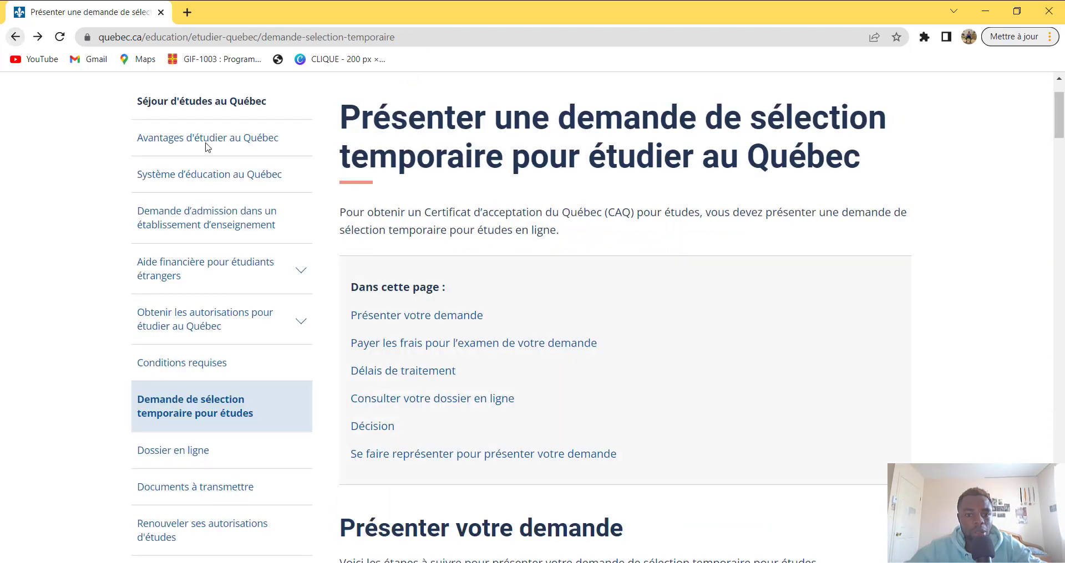
Step: Jump to the section on presenting the request and launch the online application form
{"action": "left_click", "coordinate": [401, 316]}
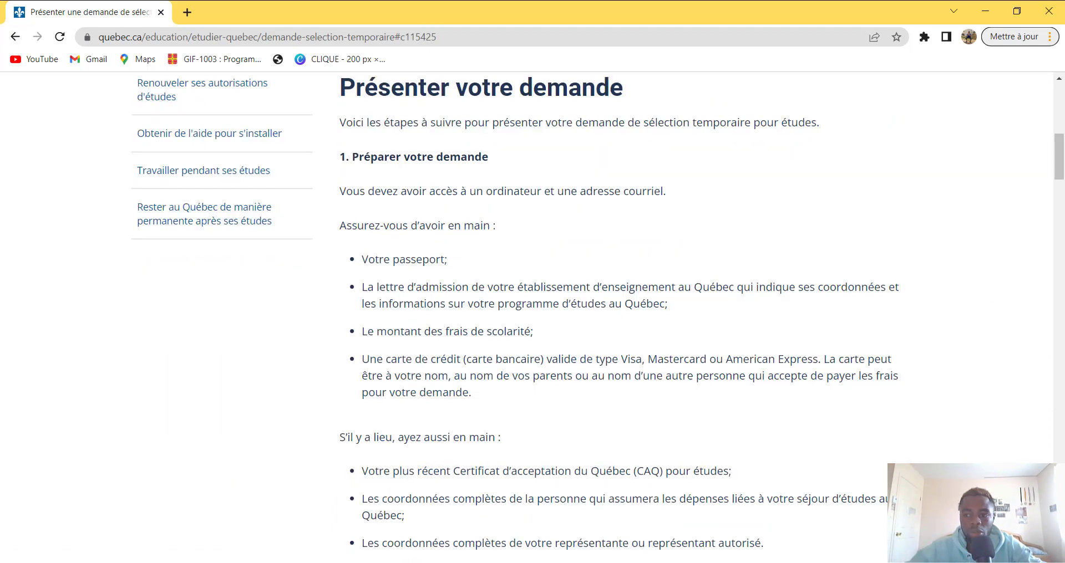
{"action": "left_click_drag", "start_coordinate": [1061, 170], "coordinate": [1061, 187]}
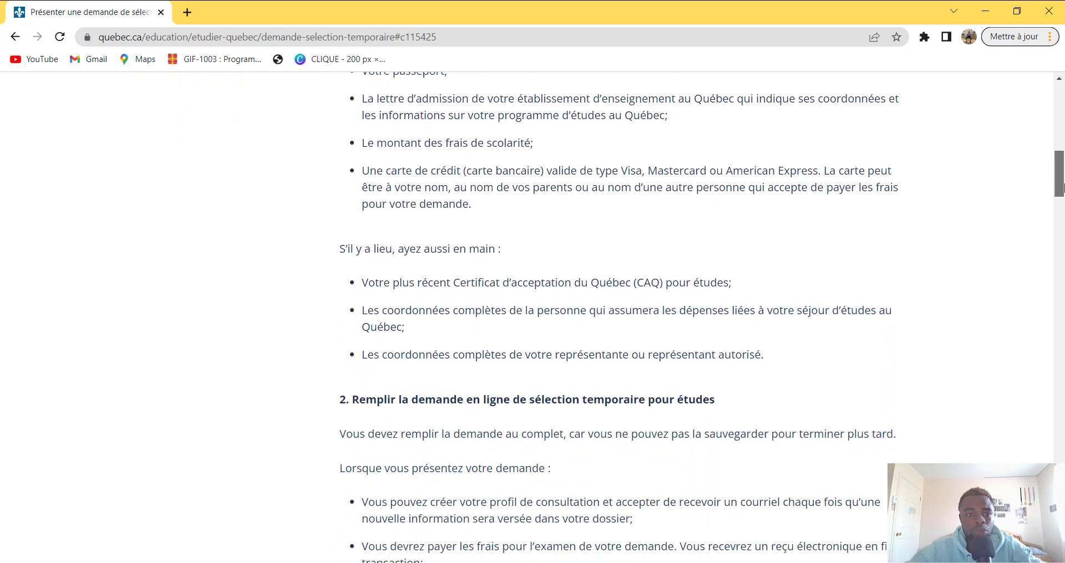
{"action": "scroll", "coordinate": [1062, 187], "scroll_direction": "down", "scroll_amount": 8}
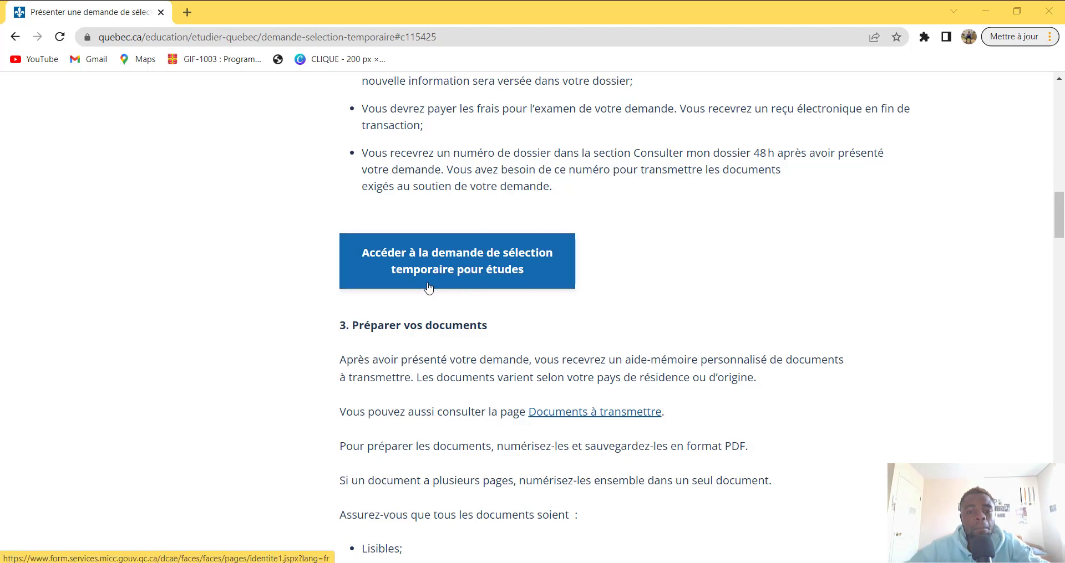
{"action": "left_click", "coordinate": [463, 284]}
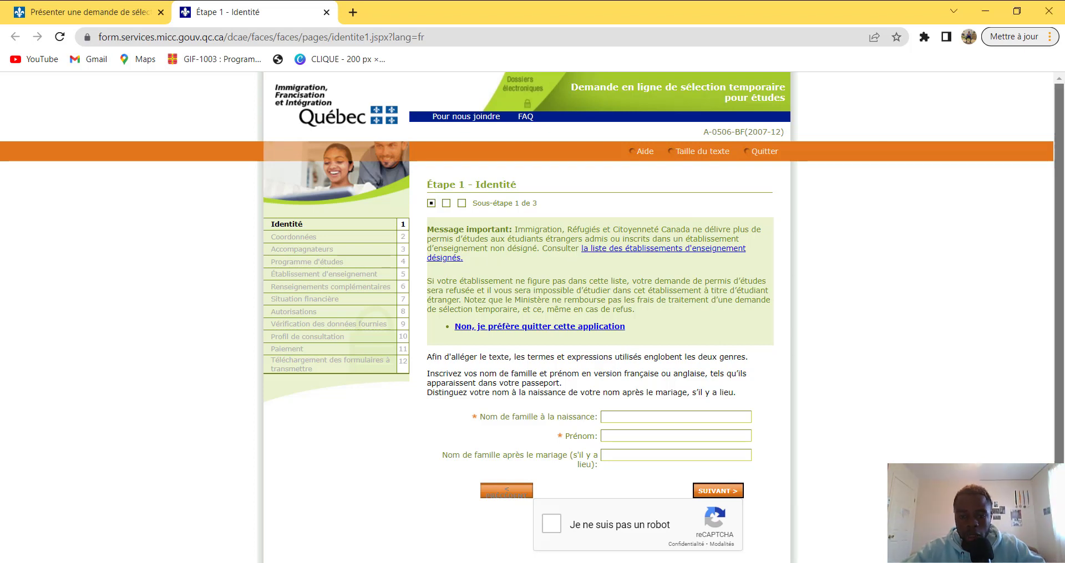
Step: Enter the applicant's birth surname and first name, pass the robot check, and continue to sub-step 2
{"action": "scroll", "coordinate": [1058, 266], "scroll_direction": "down", "scroll_amount": 1}
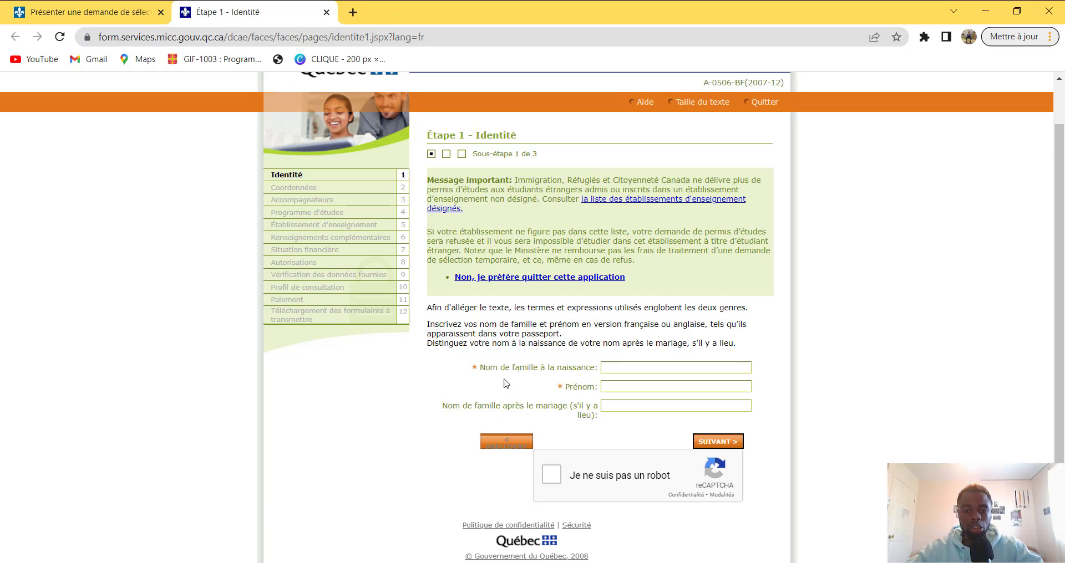
{"action": "left_click", "coordinate": [626, 368]}
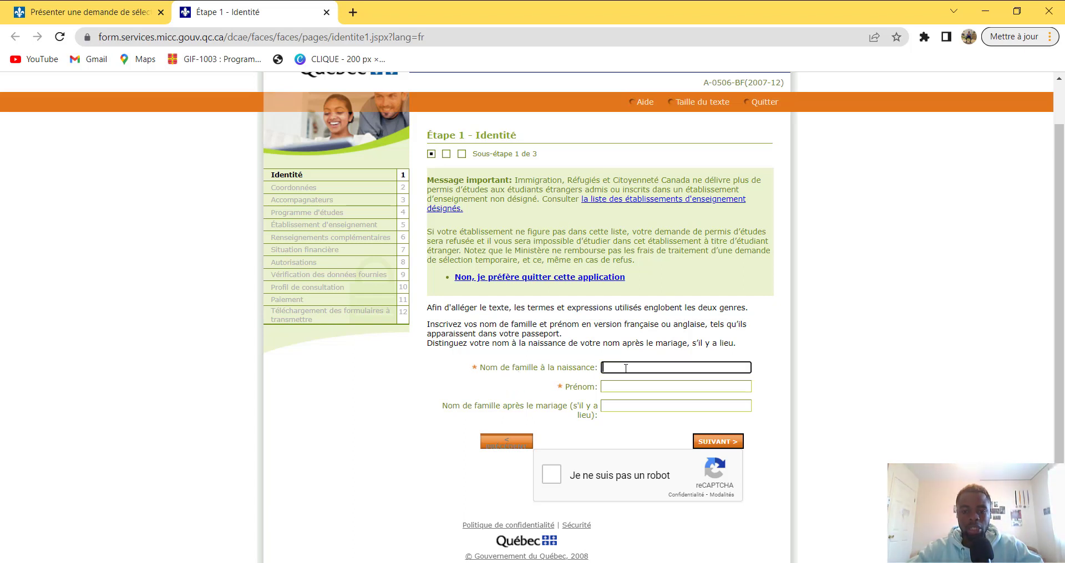
{"action": "left_click", "coordinate": [496, 387]}
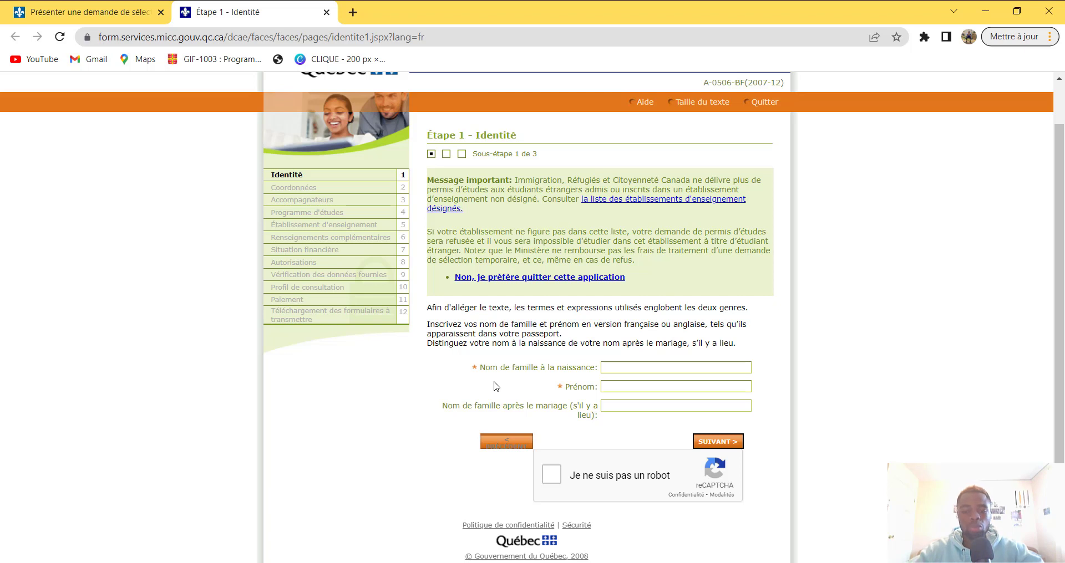
{"action": "left_click", "coordinate": [631, 368]}
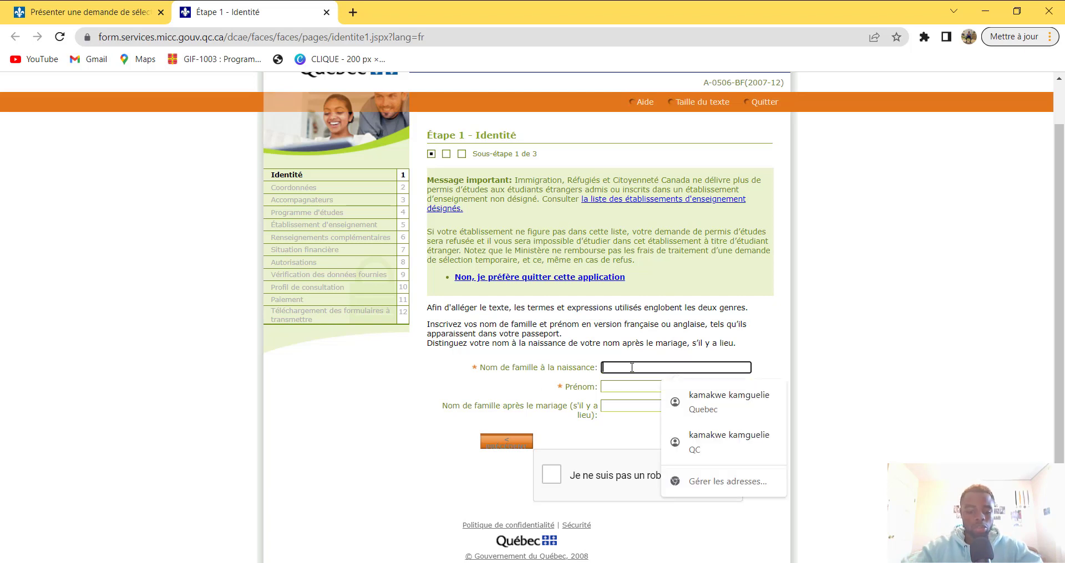
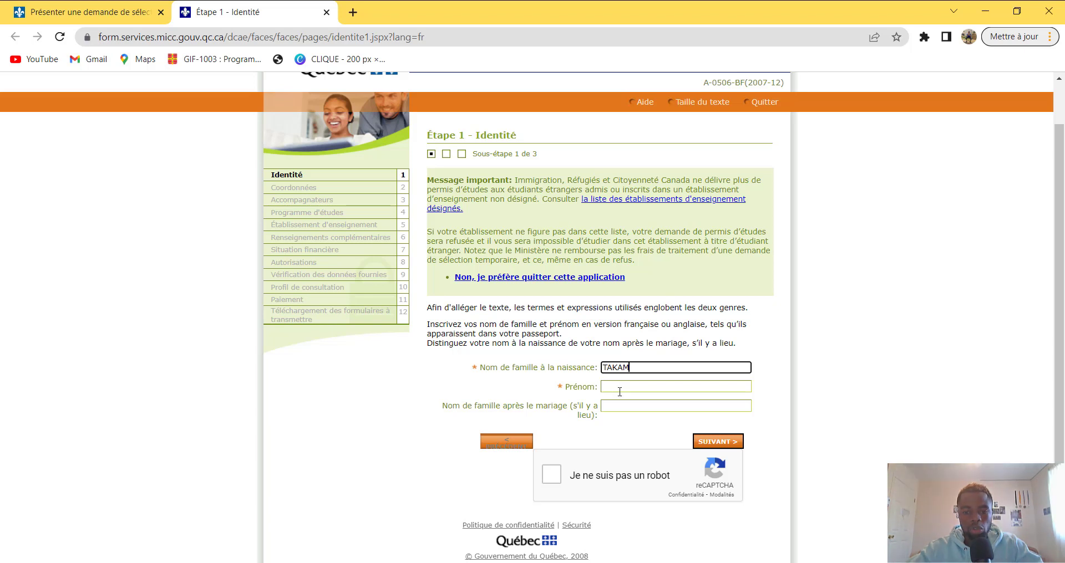
{"action": "left_click", "coordinate": [619, 388]}
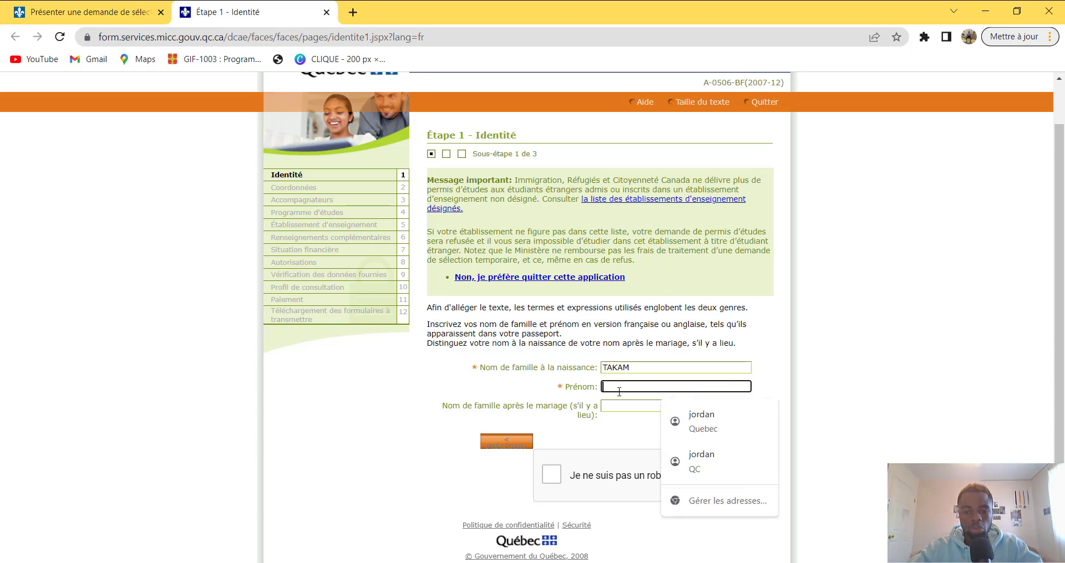
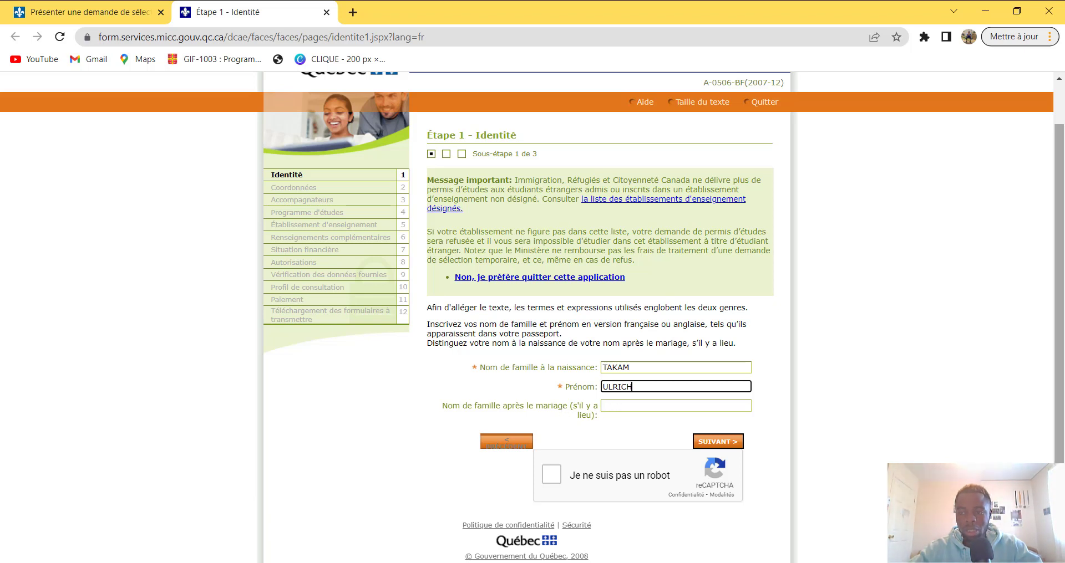
{"action": "scroll", "coordinate": [1063, 262], "scroll_direction": "down", "scroll_amount": 1}
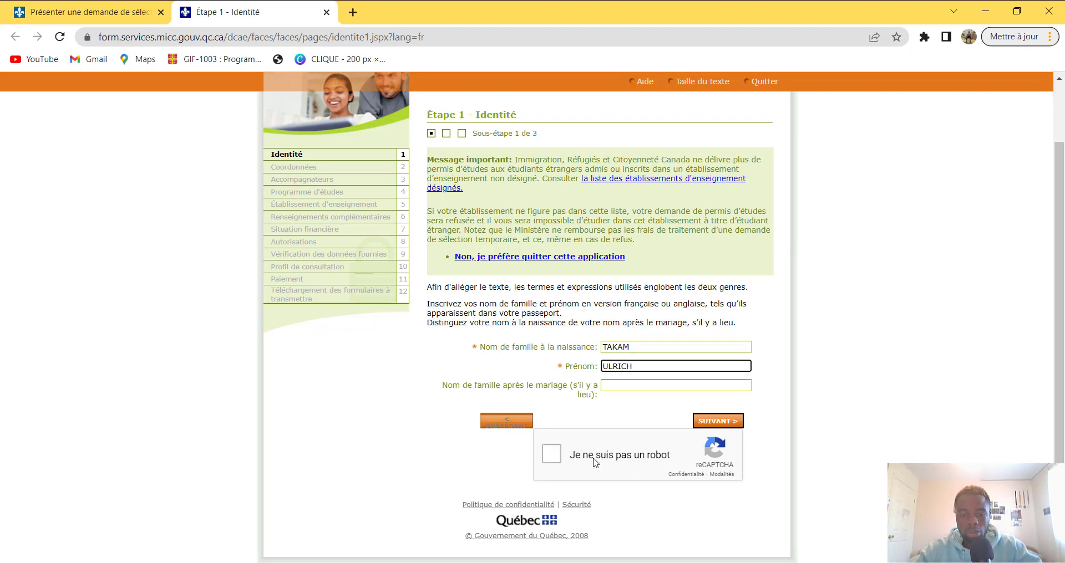
{"action": "left_click", "coordinate": [555, 455]}
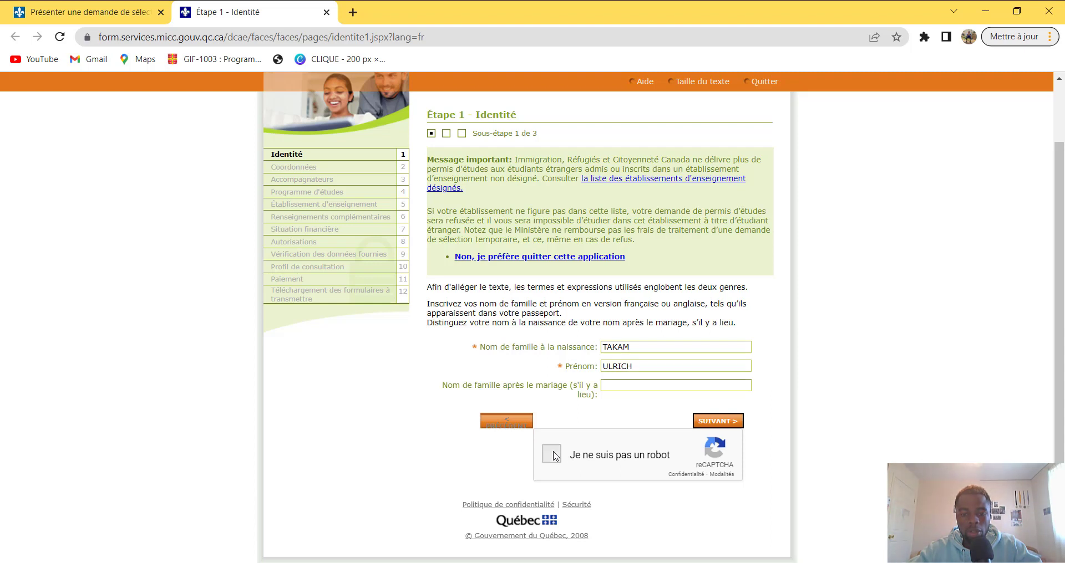
{"action": "left_click", "coordinate": [714, 422]}
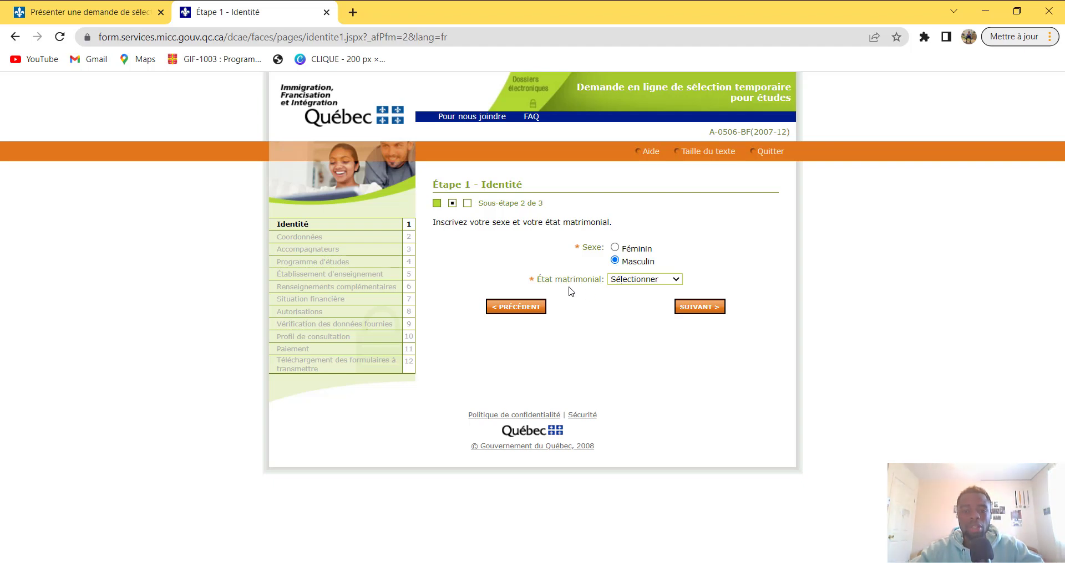
Step: Choose Célibataire as the marital status
{"action": "left_click", "coordinate": [631, 281]}
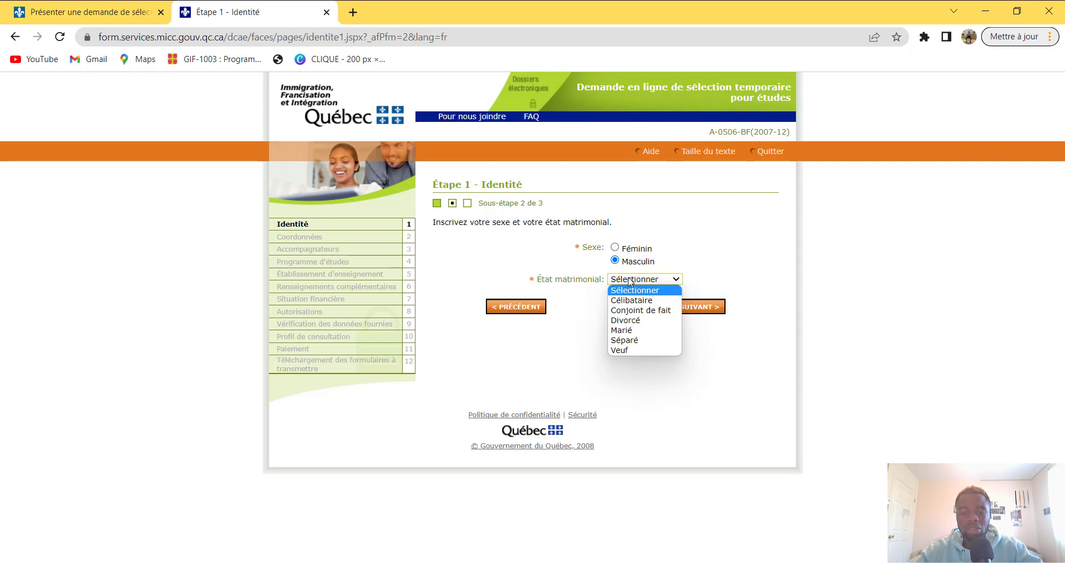
{"action": "left_click", "coordinate": [632, 301]}
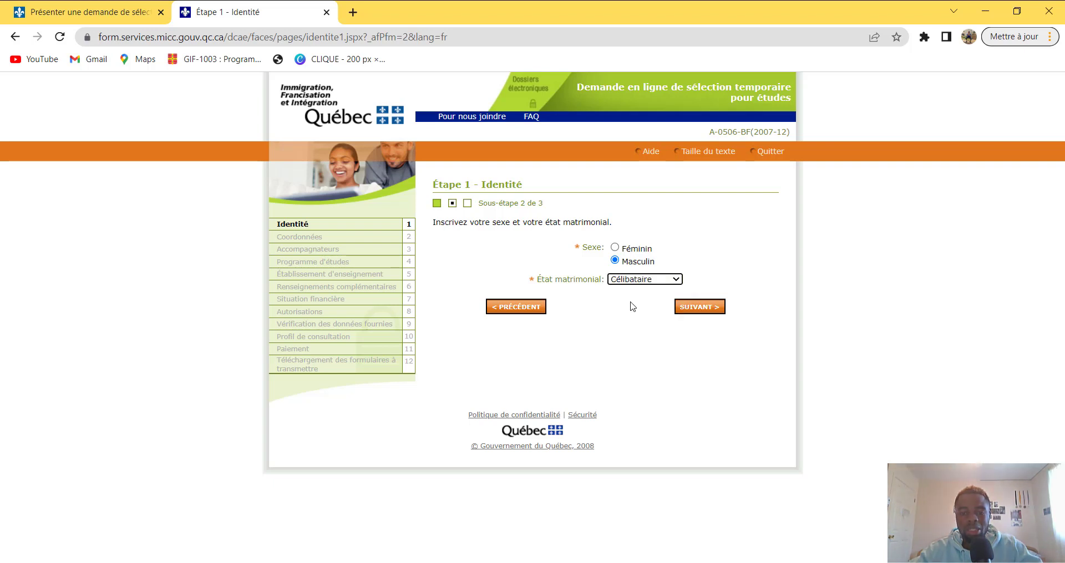
Step: Advance to identity sub-step 3 and set the date of birth to 2008-07-10 with the calendar
{"action": "left_click", "coordinate": [710, 309]}
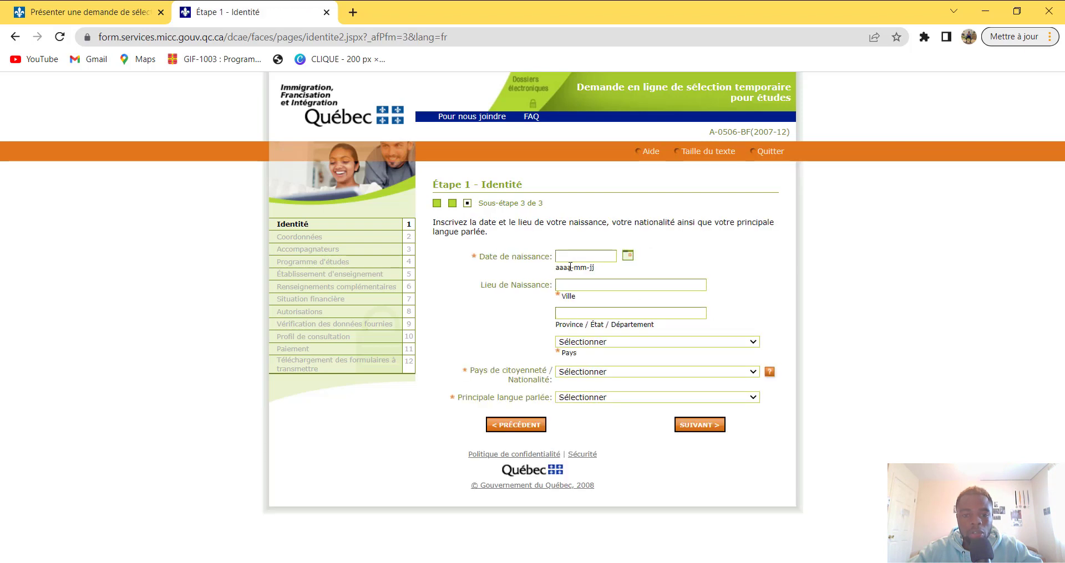
{"action": "left_click", "coordinate": [628, 256]}
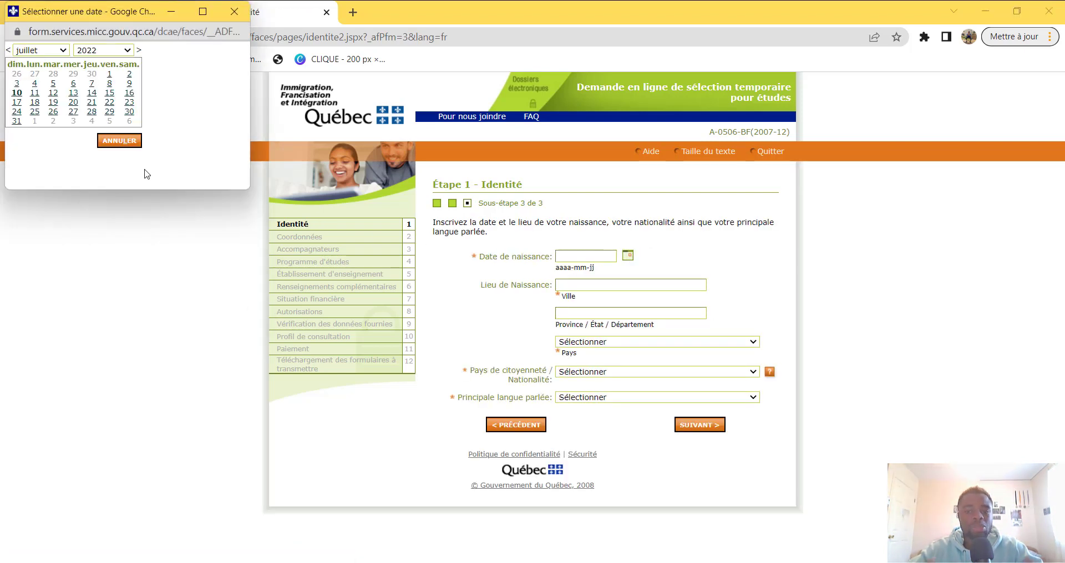
{"action": "left_click", "coordinate": [109, 52]}
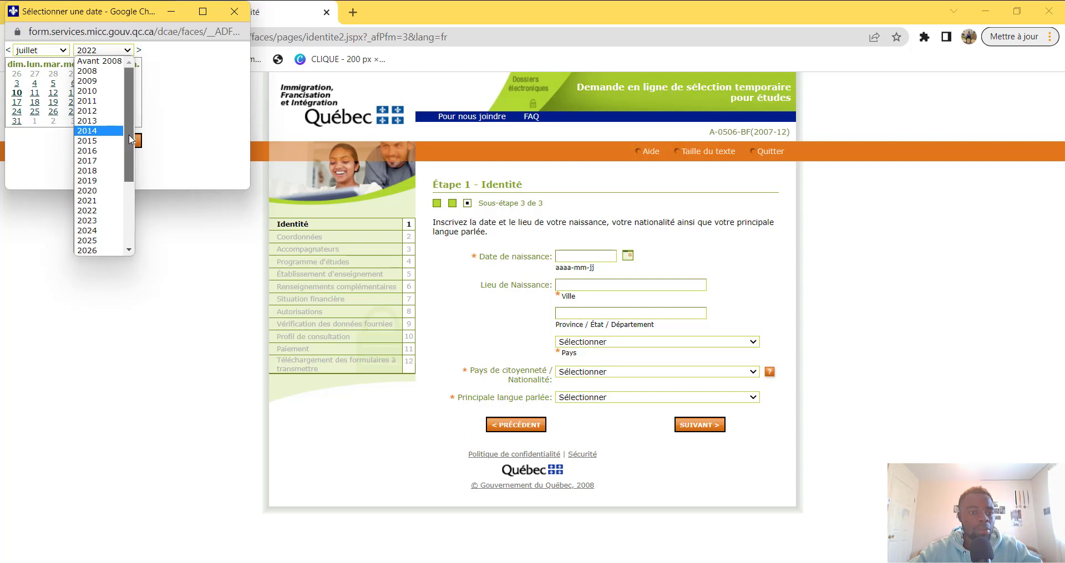
{"action": "left_click", "coordinate": [83, 71]}
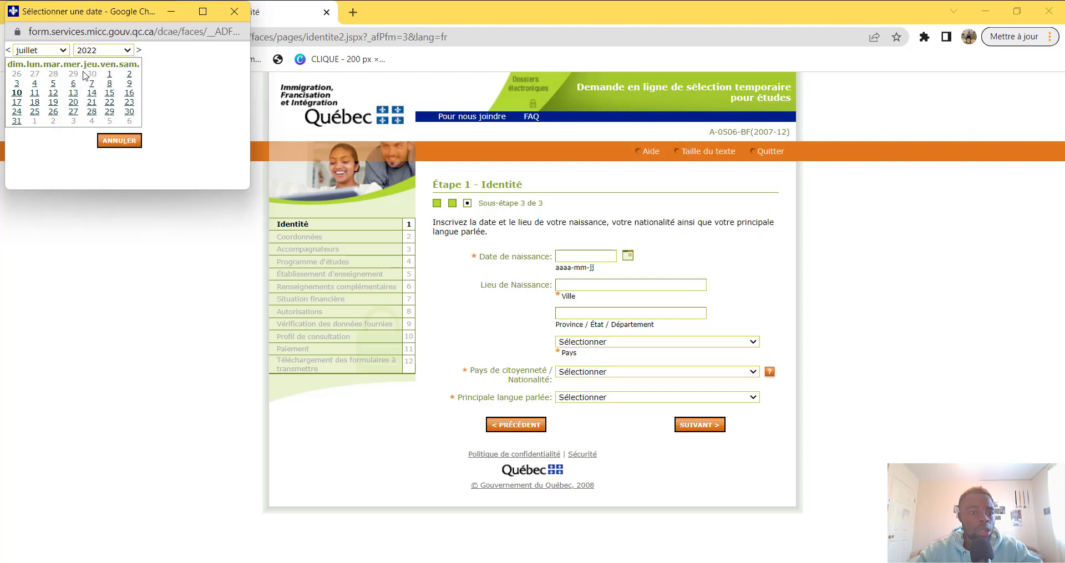
{"action": "left_click", "coordinate": [91, 84]}
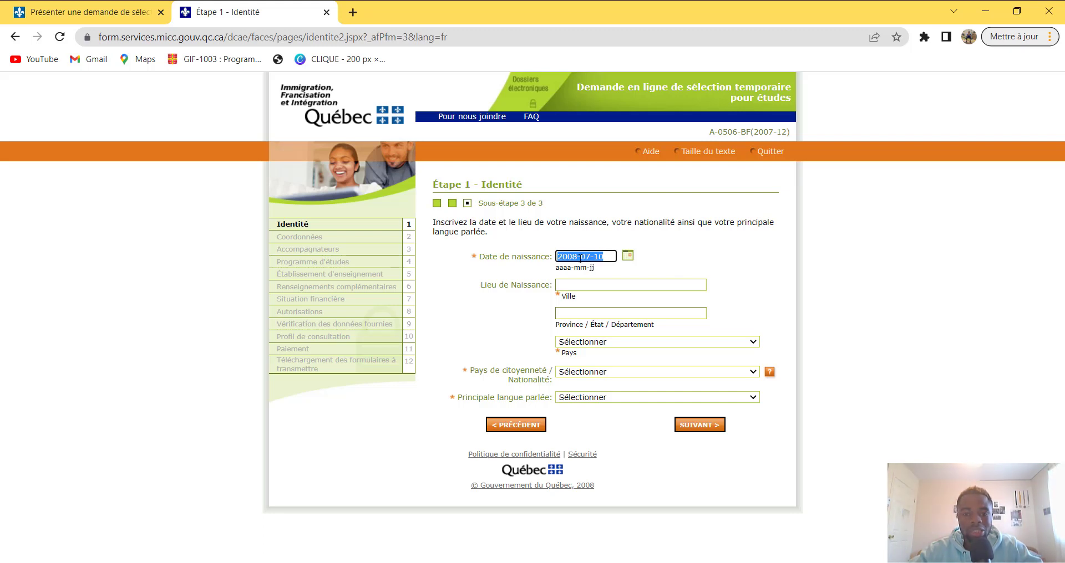
{"action": "left_click", "coordinate": [582, 286]}
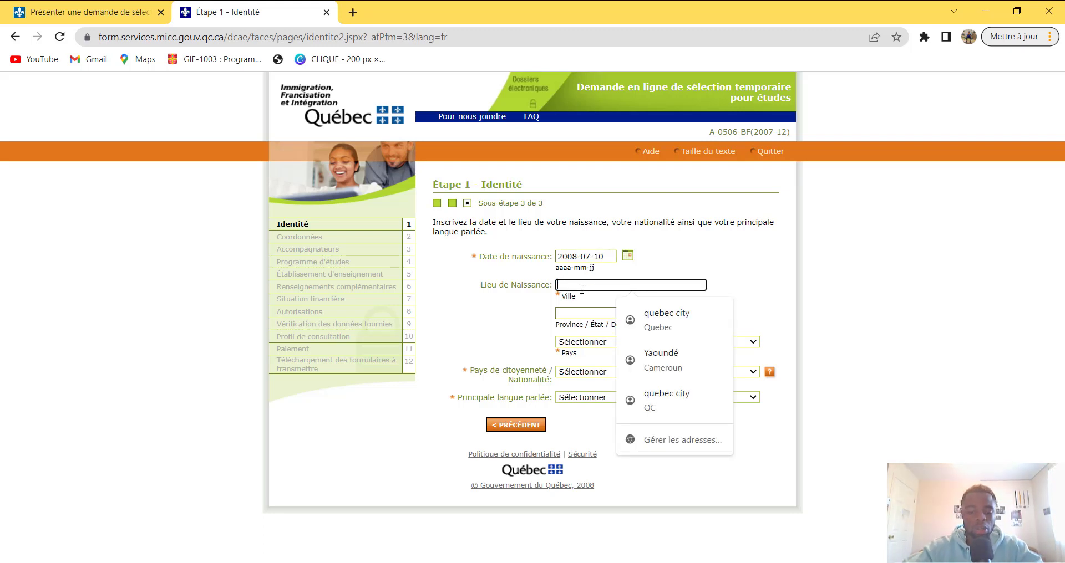
Step: Enter LOUM as birth city and select Cameroun as both birth country and citizenship
{"action": "type", "text": "LOUM"}
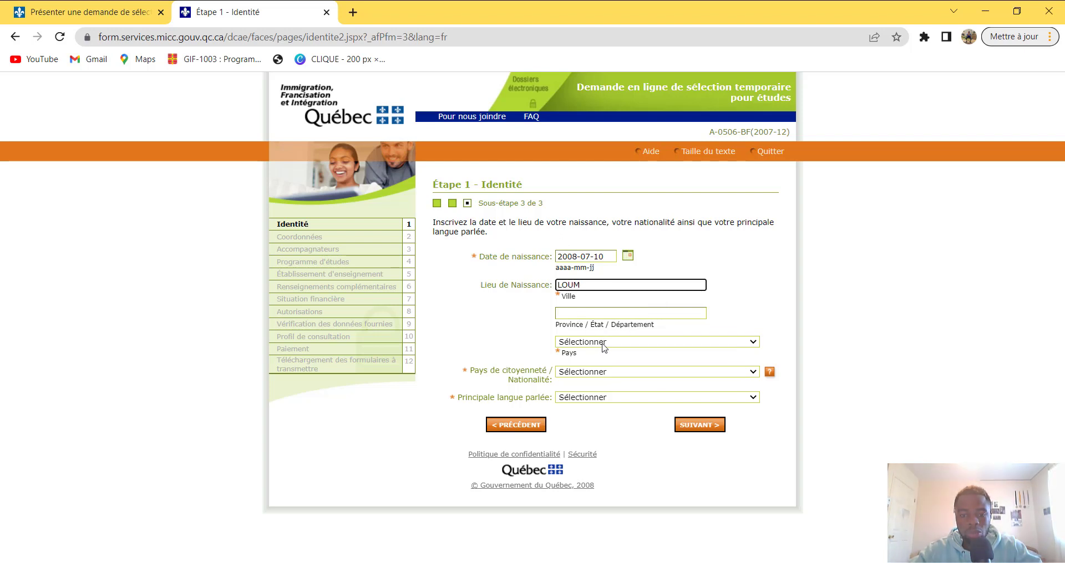
{"action": "left_click", "coordinate": [604, 344]}
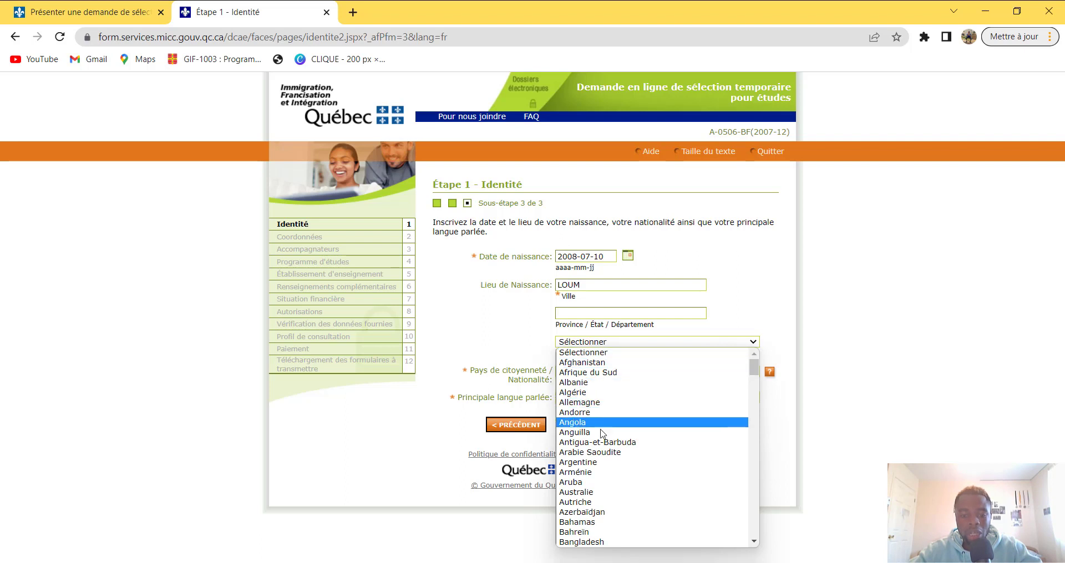
{"action": "left_click_drag", "start_coordinate": [756, 377], "coordinate": [757, 395]}
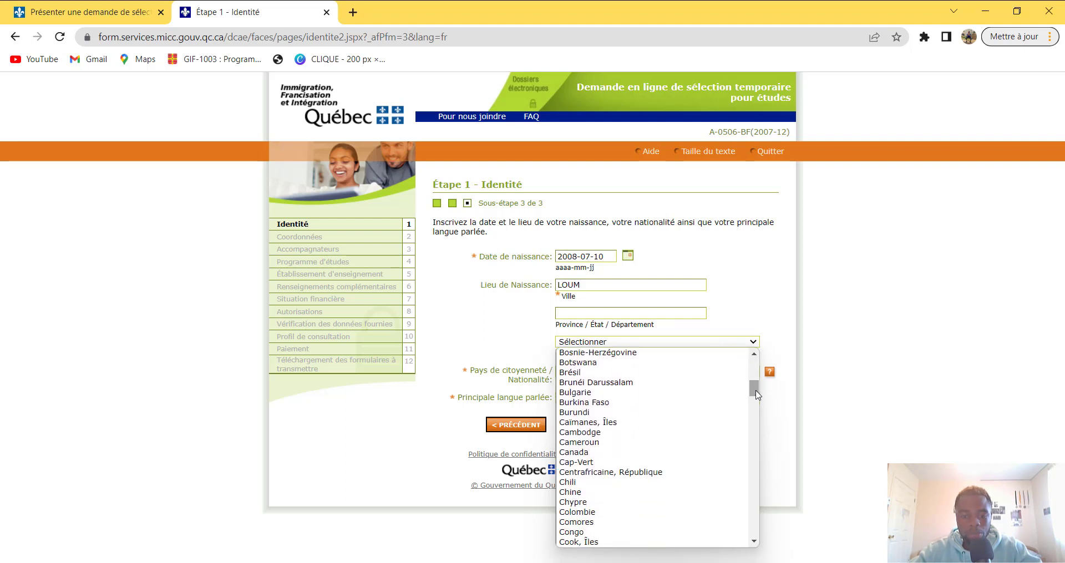
{"action": "left_click", "coordinate": [605, 442]}
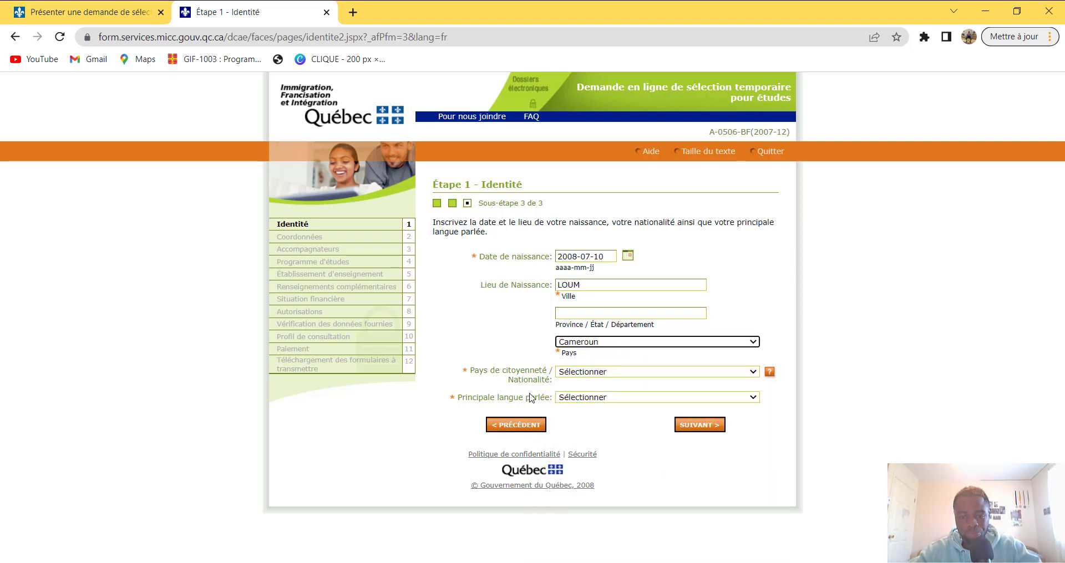
{"action": "left_click", "coordinate": [607, 375]}
{"action": "scroll", "coordinate": [557, 337], "scroll_direction": "down", "scroll_amount": 1}
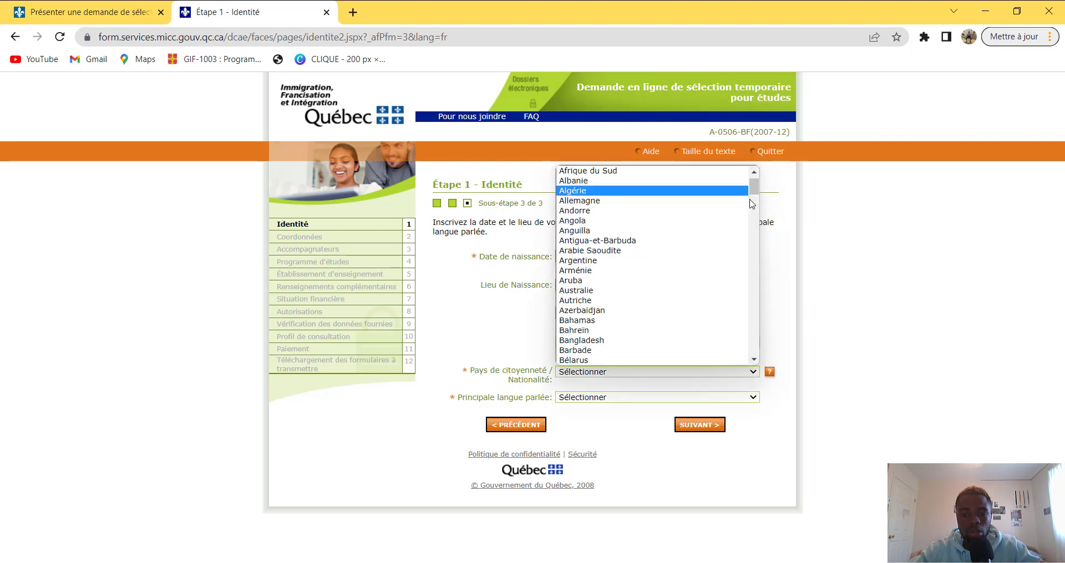
{"action": "left_click_drag", "start_coordinate": [753, 187], "coordinate": [755, 215]}
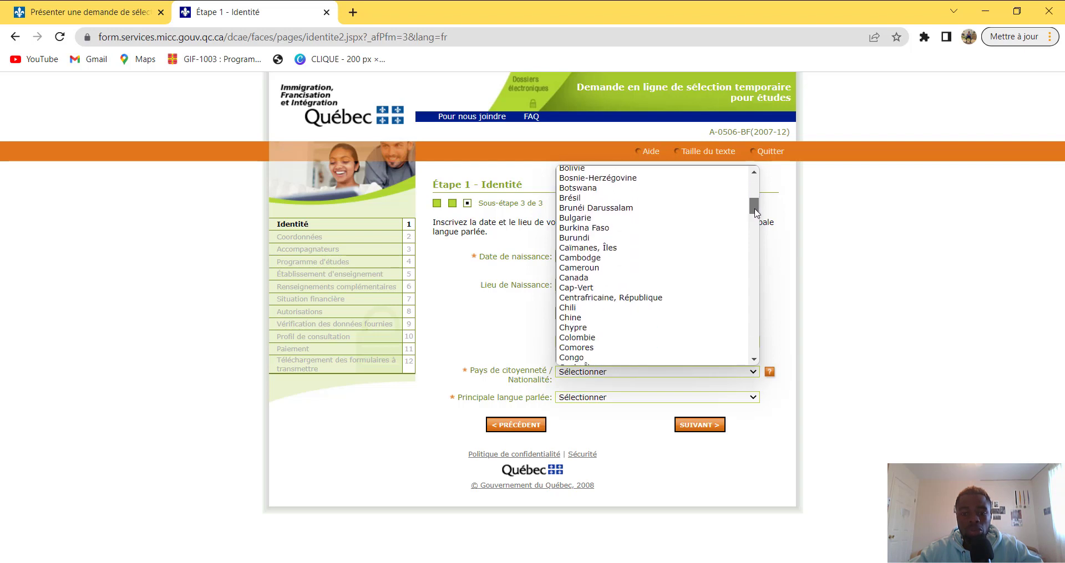
{"action": "left_click", "coordinate": [646, 268]}
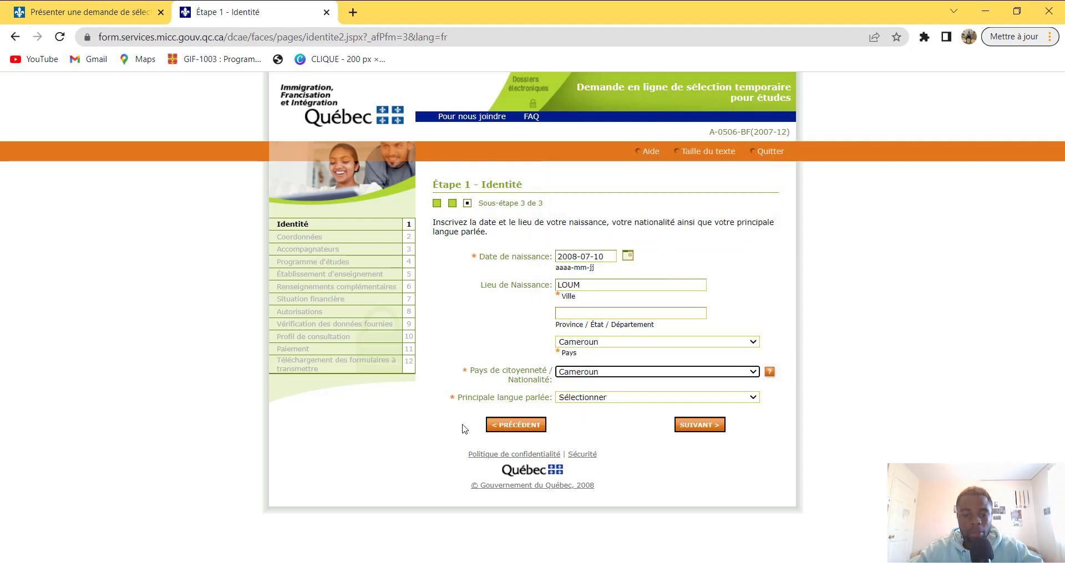
Step: Set the main spoken language to Français
{"action": "left_click", "coordinate": [589, 398]}
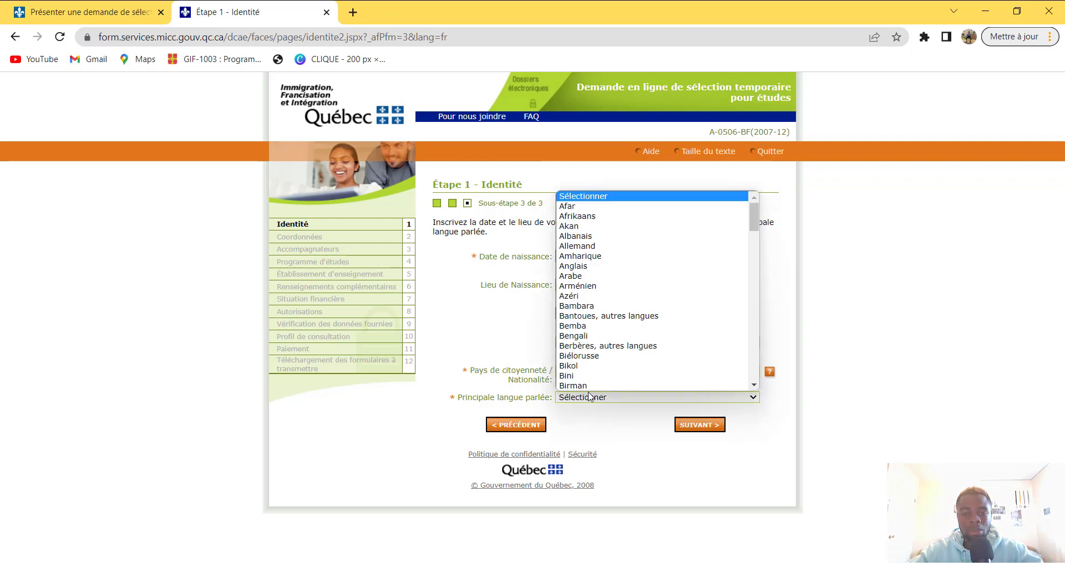
{"action": "left_click_drag", "start_coordinate": [755, 228], "coordinate": [755, 268]}
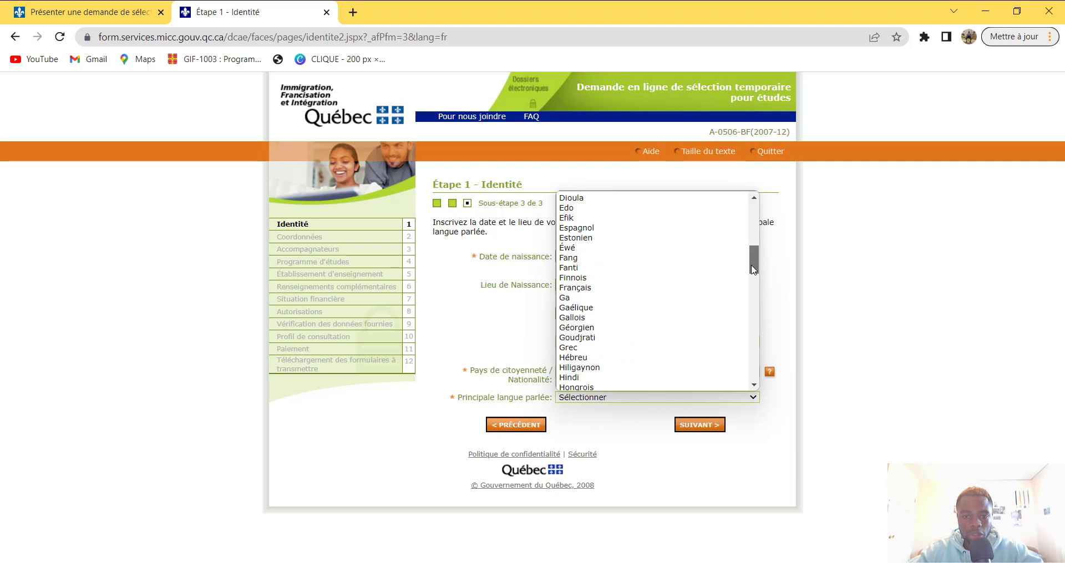
{"action": "left_click", "coordinate": [630, 290]}
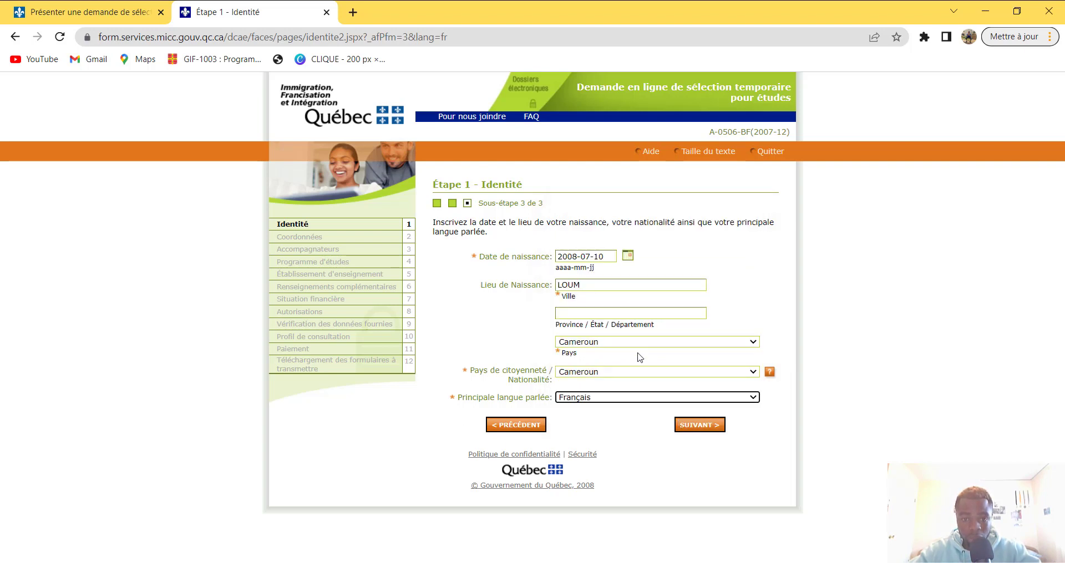
{"action": "left_click", "coordinate": [591, 315]}
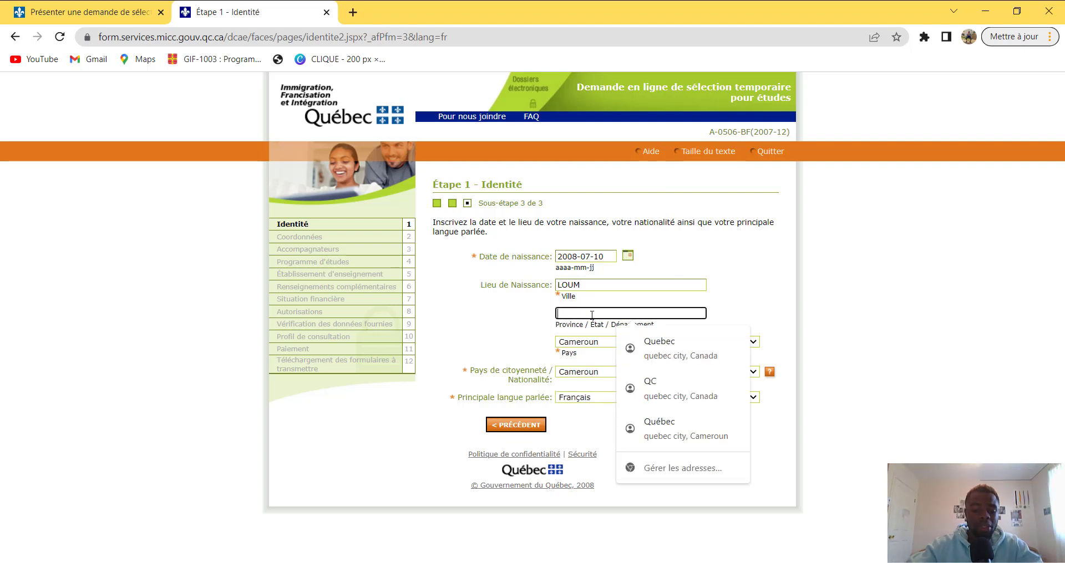
Step: Enter YAOUNDE as the birthplace province
{"action": "type", "text": "YAOUNDE"}
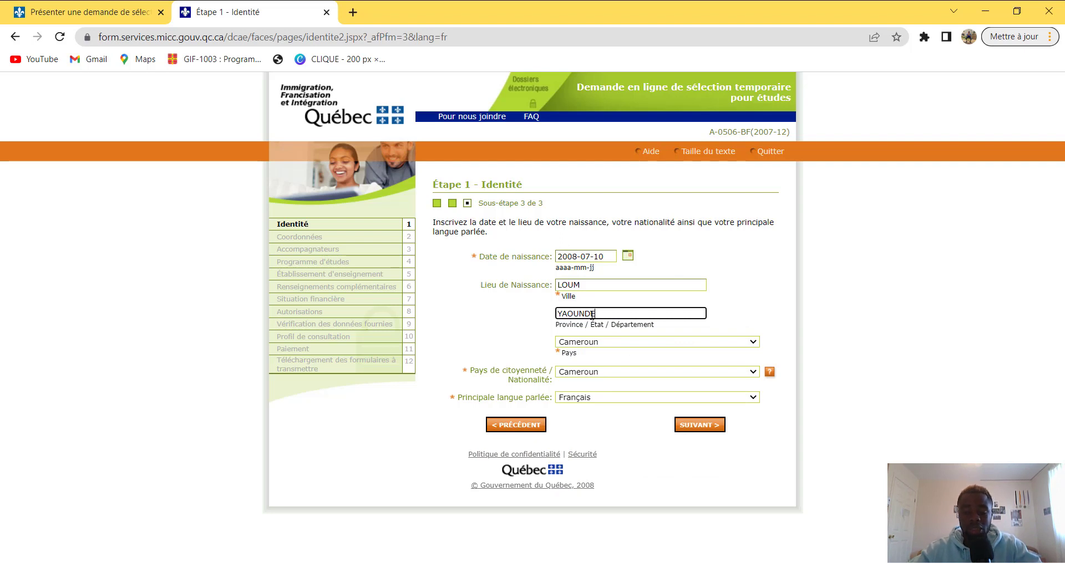
{"action": "left_click", "coordinate": [757, 309]}
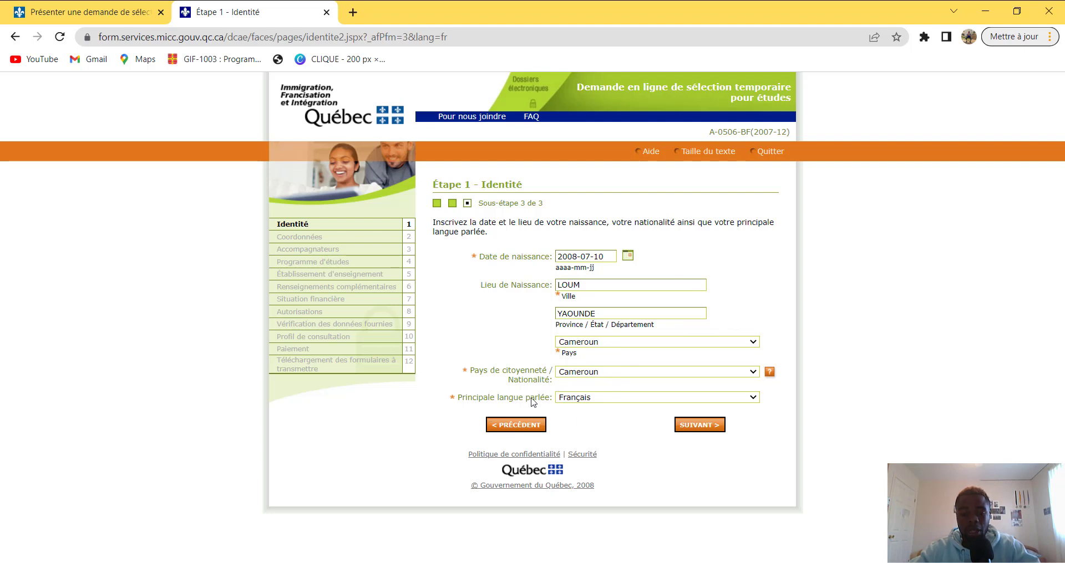
Step: Submit the identity details to reach Étape 2 - Coordonnées
{"action": "left_click", "coordinate": [693, 426]}
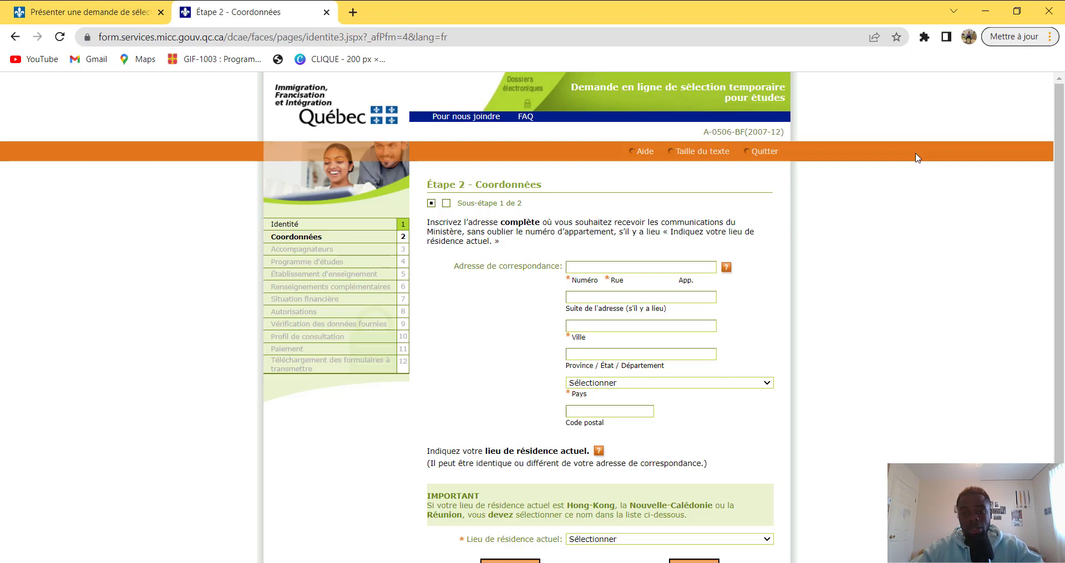
Step: Fill the correspondence address fields from Chrome's saved Canadian address
{"action": "left_click", "coordinate": [624, 270]}
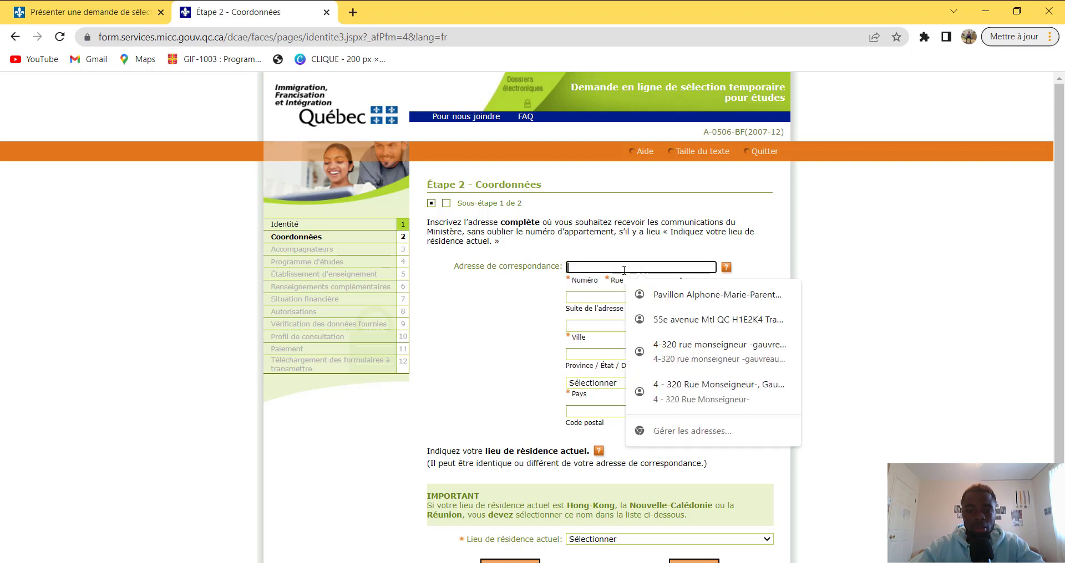
{"action": "left_click", "coordinate": [661, 295]}
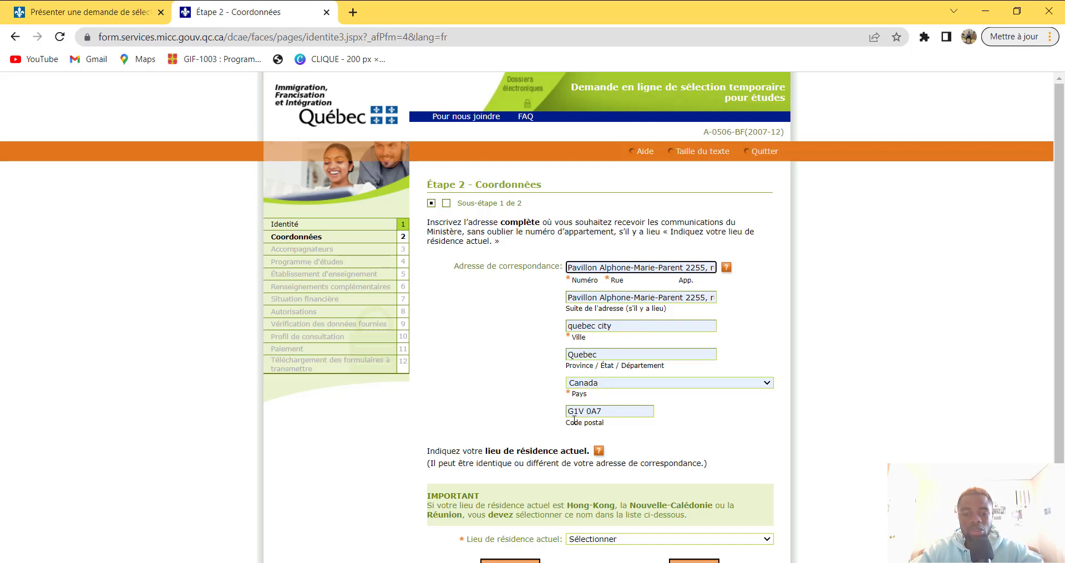
{"action": "left_click_drag", "start_coordinate": [1063, 249], "coordinate": [1063, 266]}
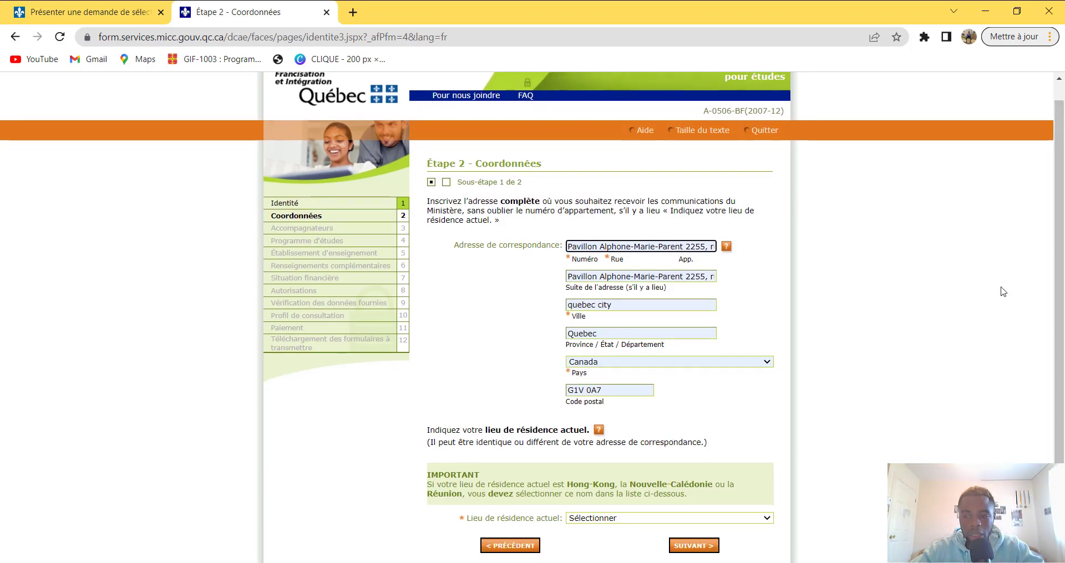
{"action": "left_click_drag", "start_coordinate": [1062, 267], "coordinate": [1063, 333]}
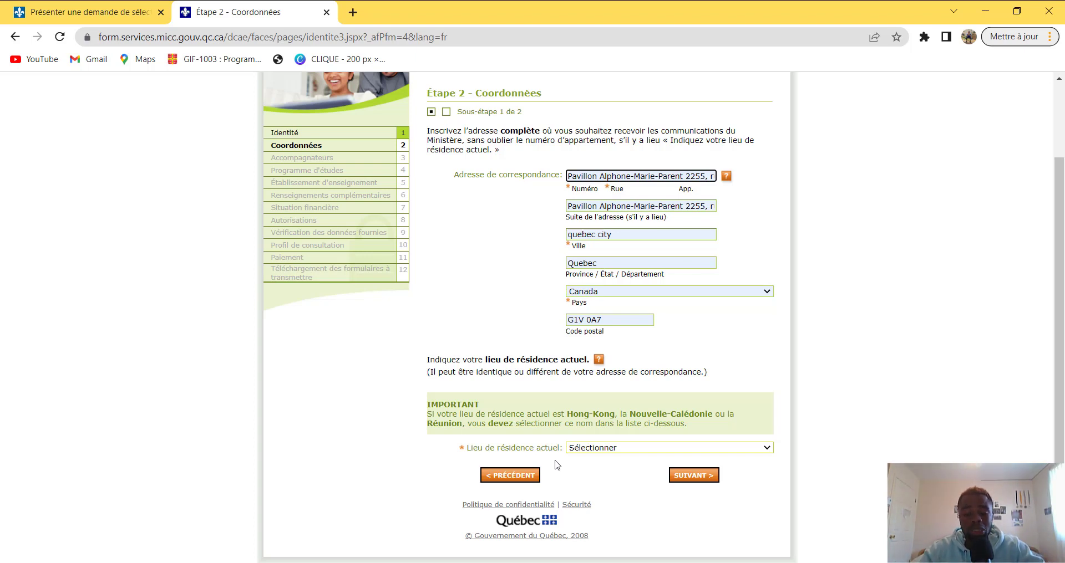
Step: Select Cameroun in the Lieu de résidence actuel dropdown
{"action": "left_click", "coordinate": [591, 450]}
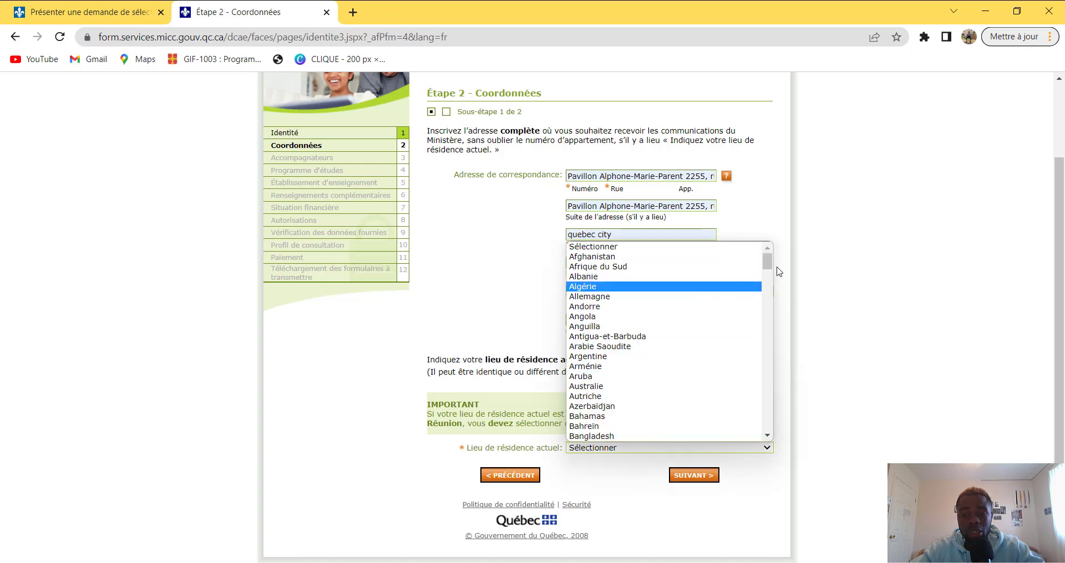
{"action": "left_click_drag", "start_coordinate": [767, 267], "coordinate": [768, 290]}
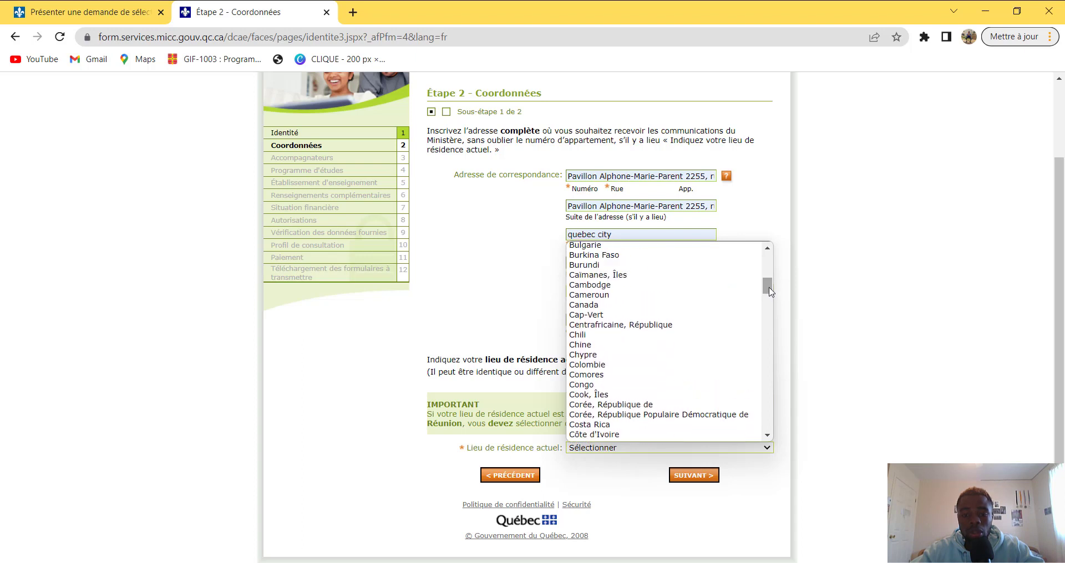
{"action": "left_click", "coordinate": [678, 297]}
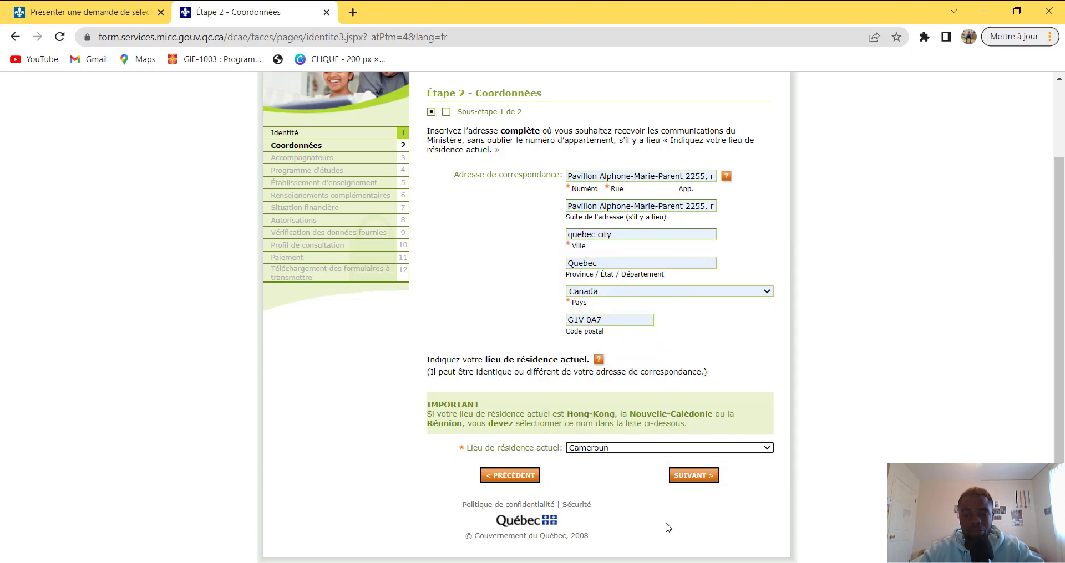
{"action": "left_click_drag", "start_coordinate": [1059, 353], "coordinate": [1059, 278]}
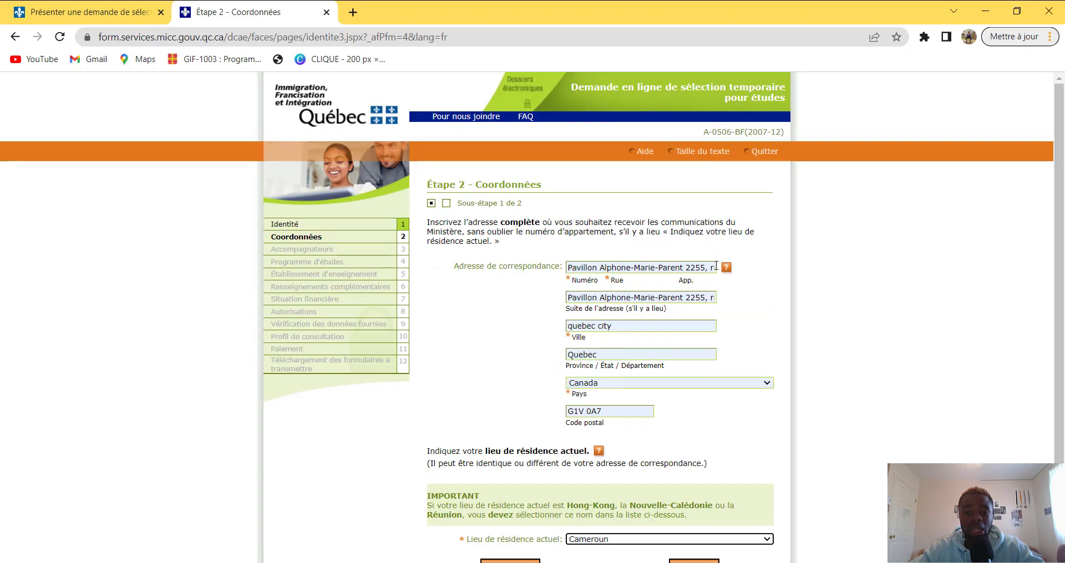
{"action": "mouse_move", "coordinate": [728, 272]}
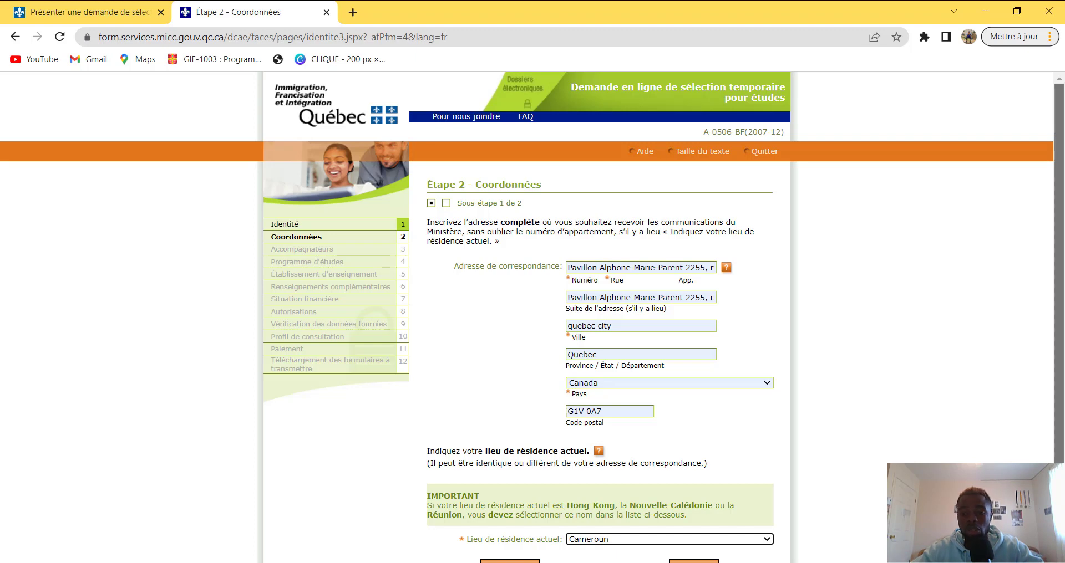
{"action": "scroll", "coordinate": [1059, 266], "scroll_direction": "down", "scroll_amount": 2}
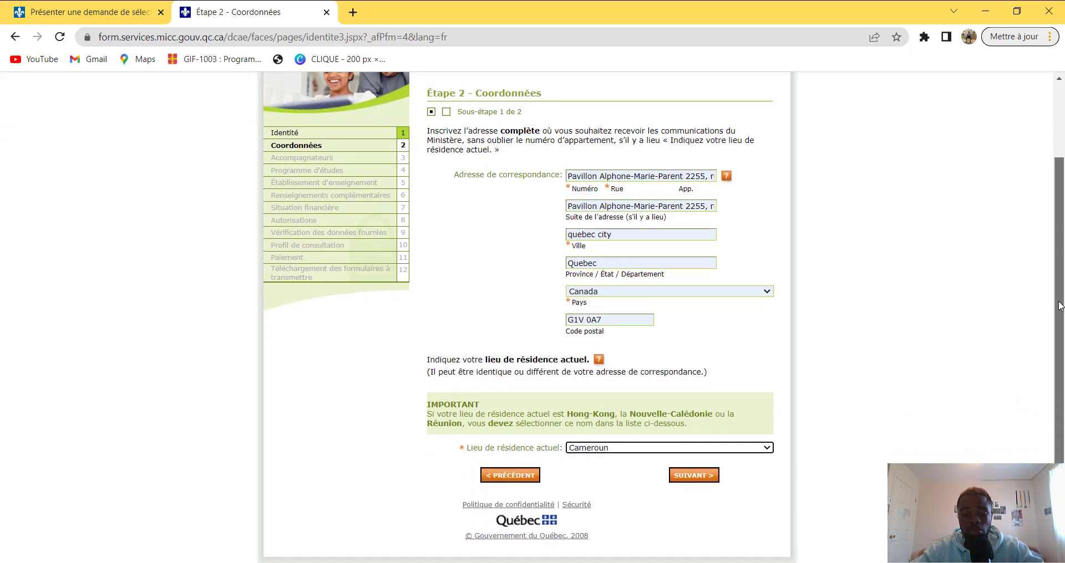
Step: Submit the address page without saving it in the browser, then enter the phone number
{"action": "left_click", "coordinate": [683, 478]}
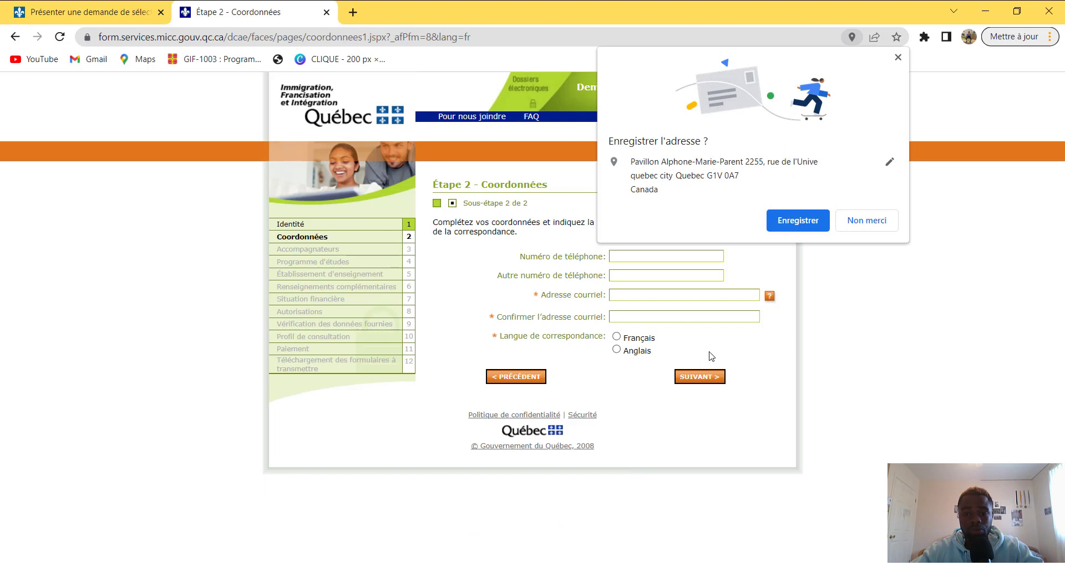
{"action": "left_click", "coordinate": [864, 221]}
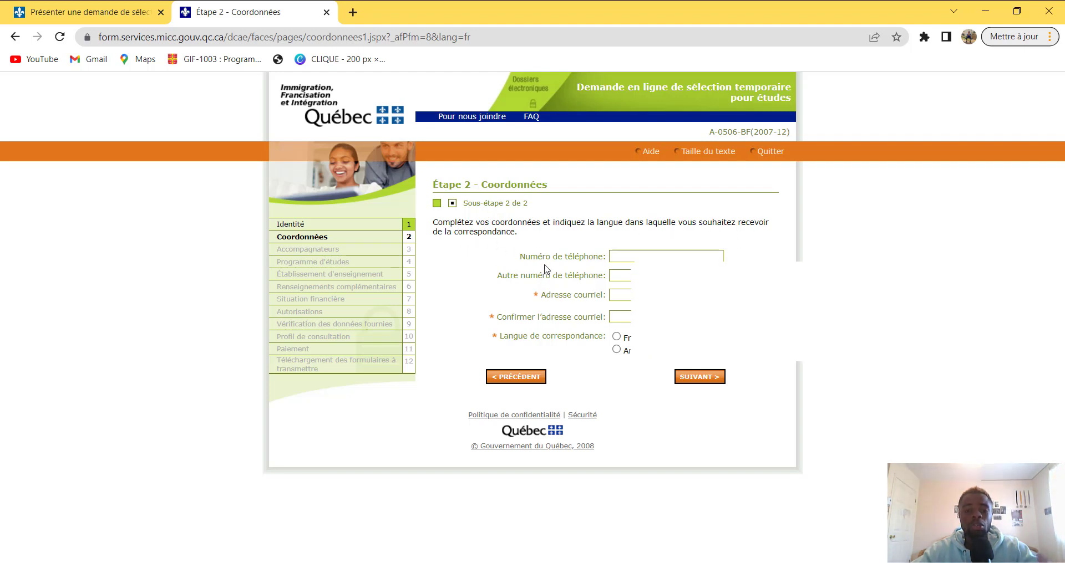
{"action": "left_click", "coordinate": [620, 259]}
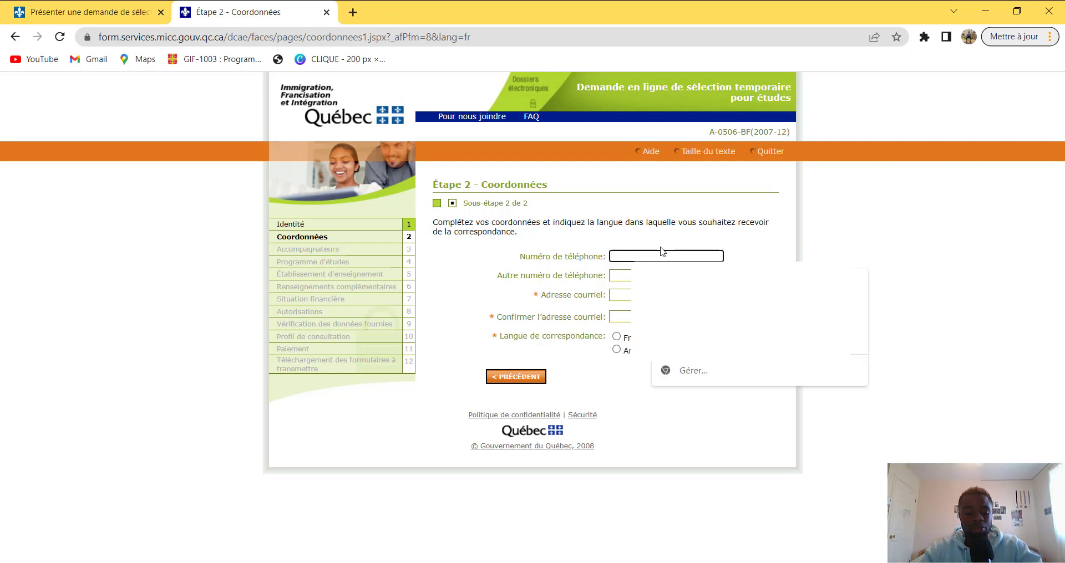
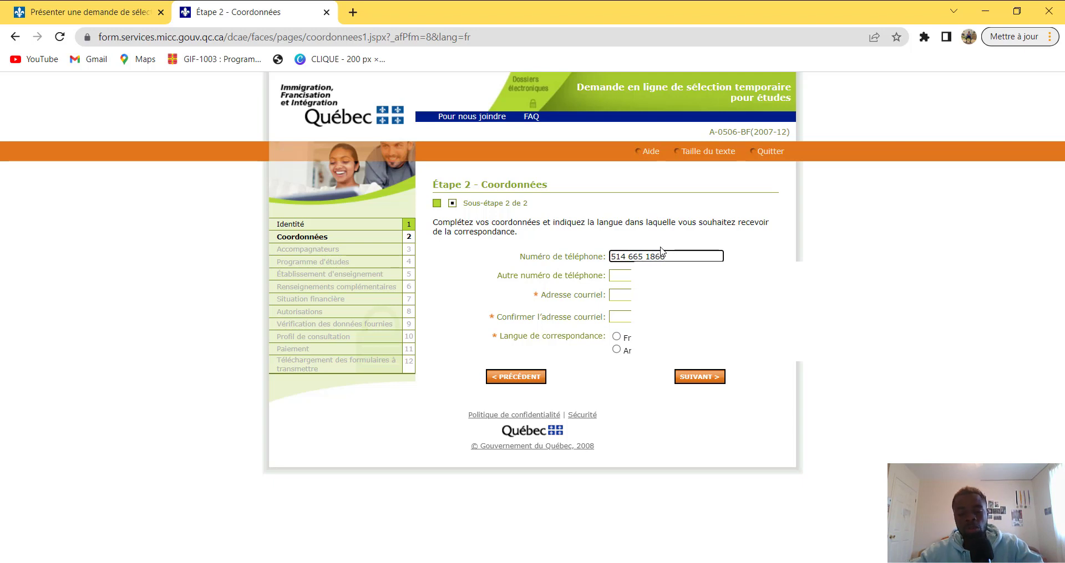
{"action": "left_click", "coordinate": [629, 275]}
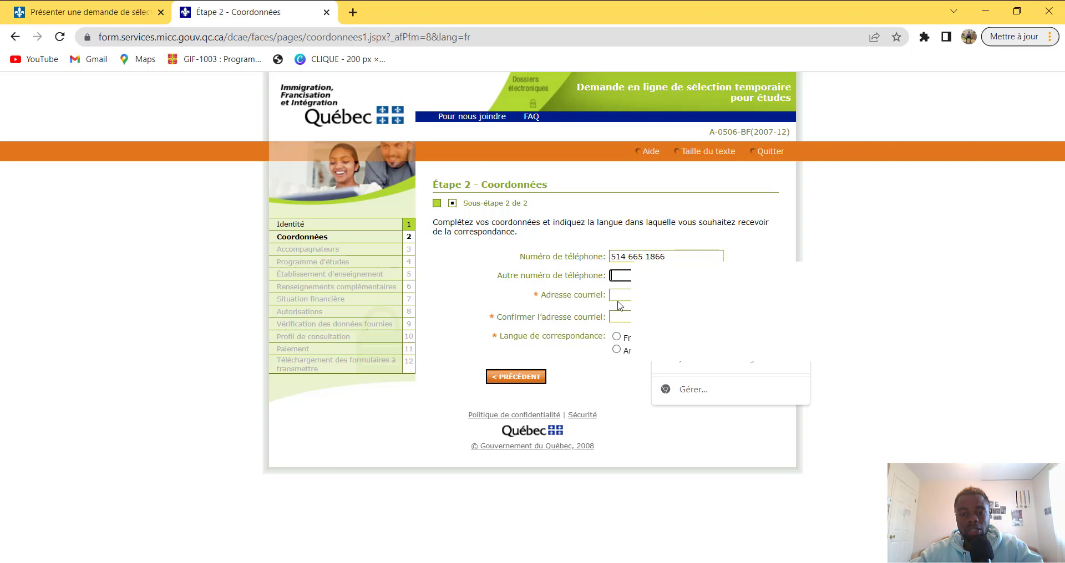
Step: Enter the applicant's e-mail address in Adresse courriel, correcting the initial text
{"action": "left_click", "coordinate": [622, 298]}
{"action": "type", "text": "JOKA"}
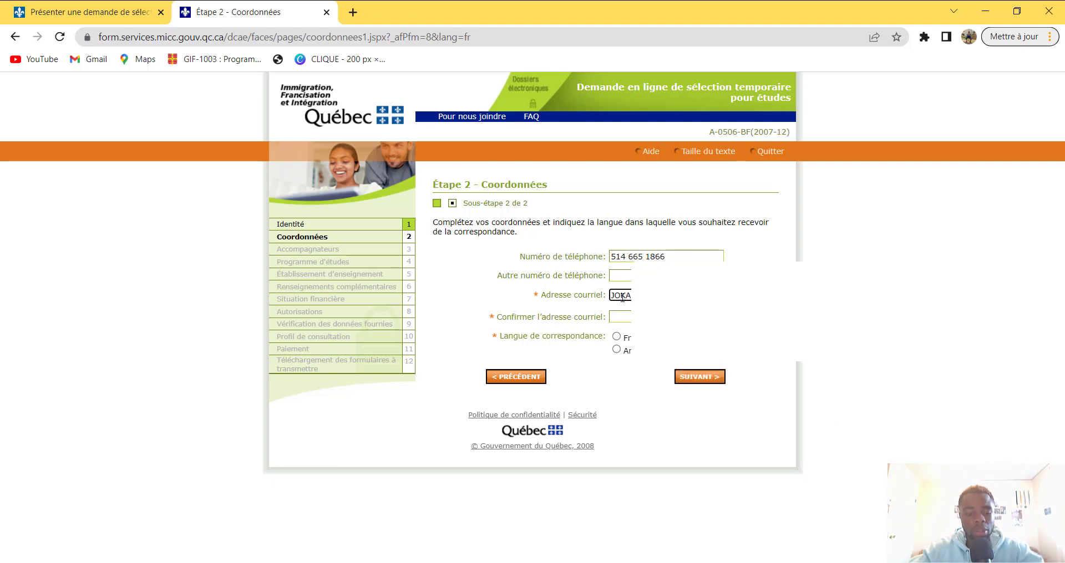
{"action": "key", "text": "BackSpace"}
{"action": "key", "text": "BackSpace"}
{"action": "key", "text": "BackSpace"}
{"action": "key", "text": "BackSpace"}
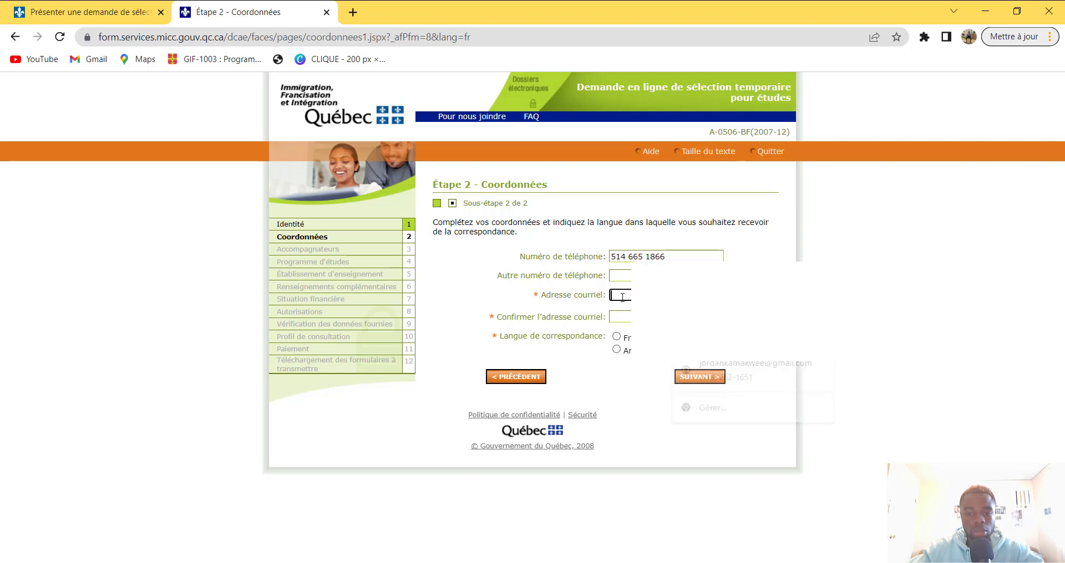
{"action": "type", "text": "jokan"}
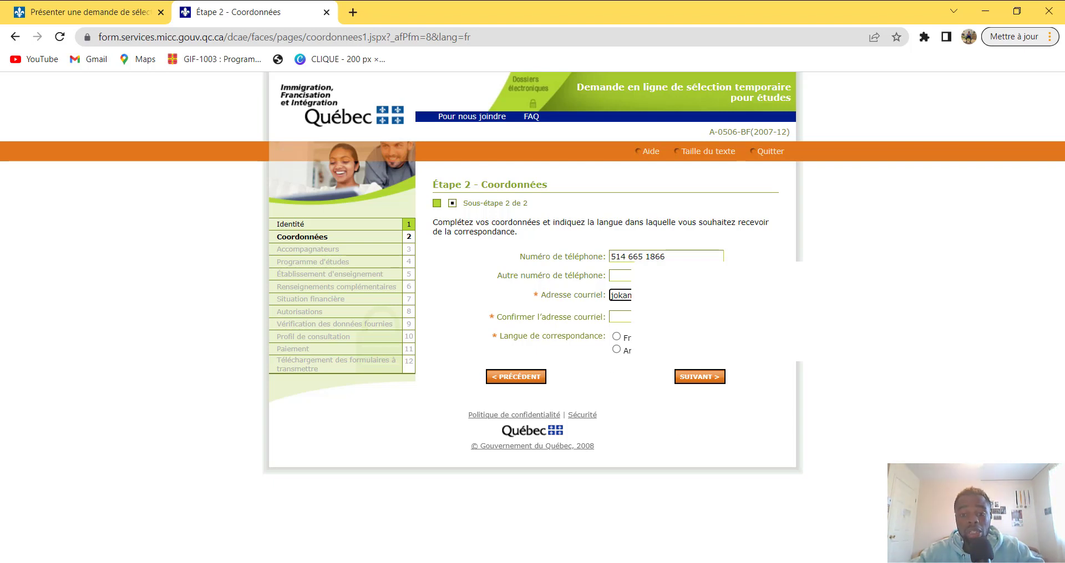
{"action": "left_click", "coordinate": [626, 317]}
Step: Retype the e-mail address to confirm it and choose Français as correspondence language
{"action": "type", "text": "jokan"}
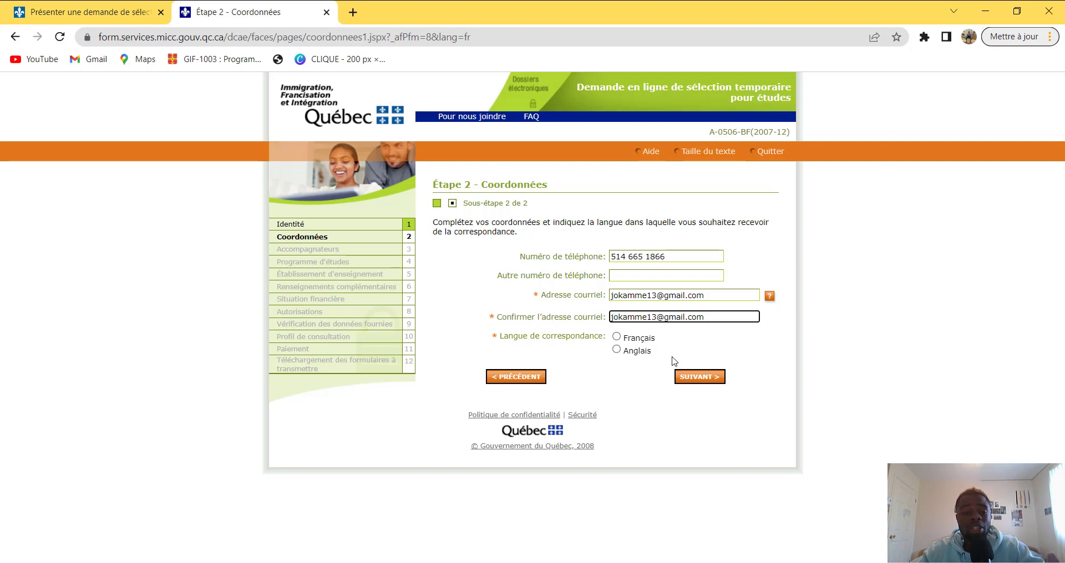
{"action": "left_click", "coordinate": [616, 337]}
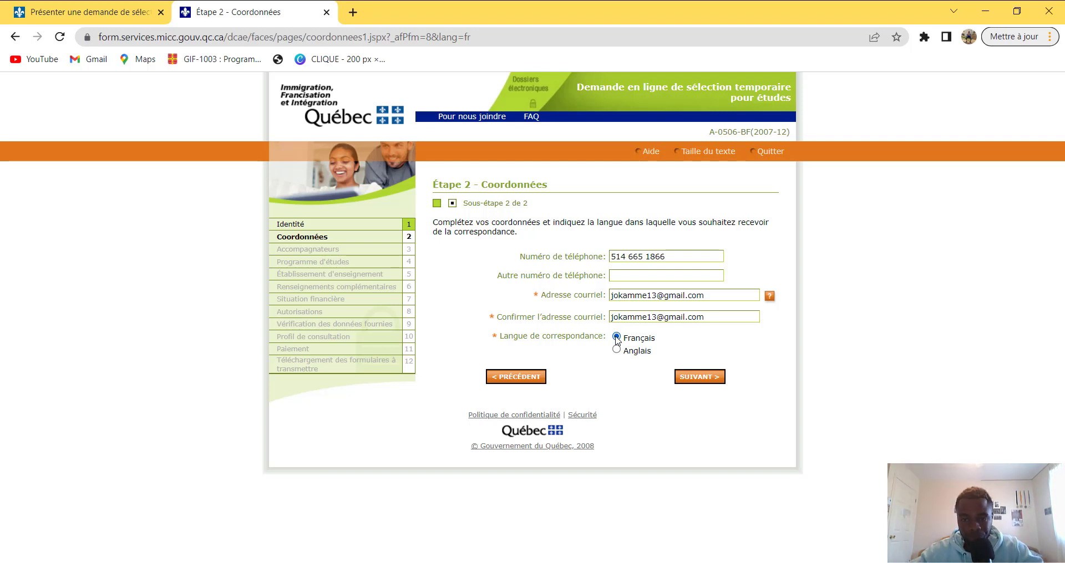
Step: Continue to Étape 3 and set Nombre de personnes accompanying the applicant to 0
{"action": "left_click", "coordinate": [698, 378]}
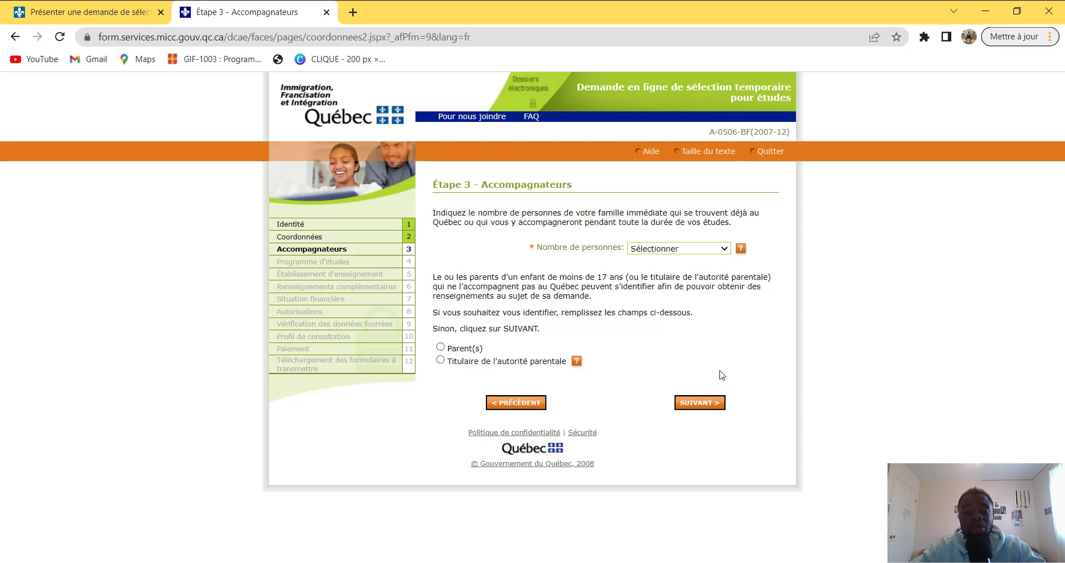
{"action": "left_click", "coordinate": [723, 250]}
{"action": "left_click", "coordinate": [691, 271]}
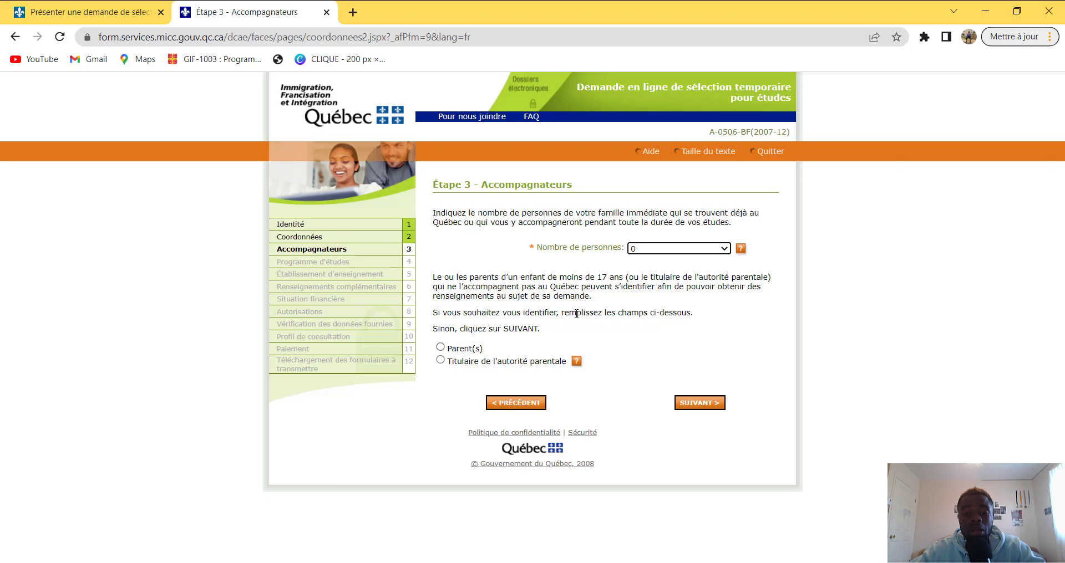
{"action": "left_click", "coordinate": [681, 249]}
{"action": "left_click", "coordinate": [660, 282]}
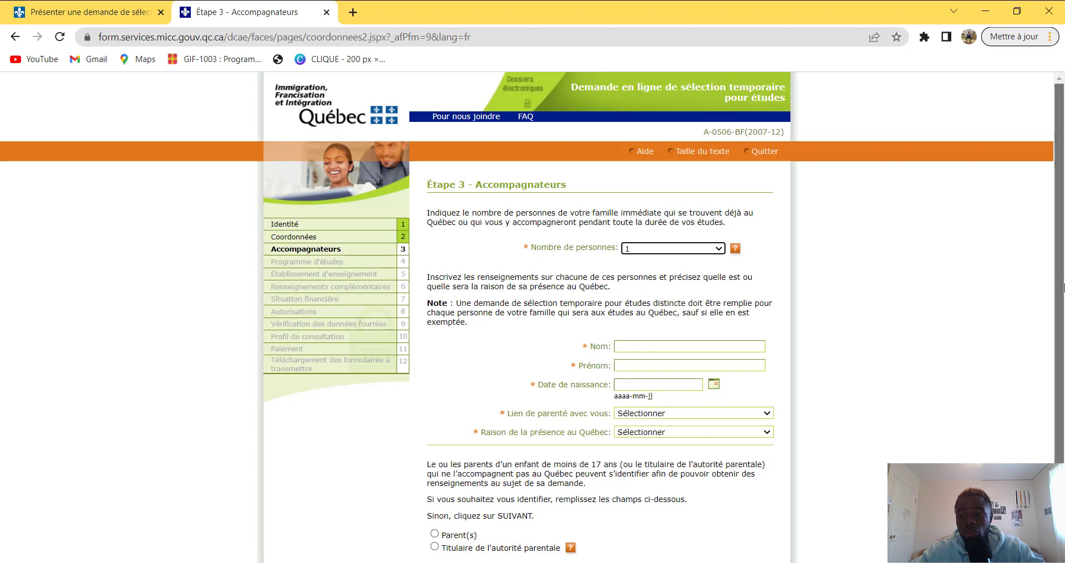
{"action": "scroll", "coordinate": [1062, 287], "scroll_direction": "down", "scroll_amount": 3}
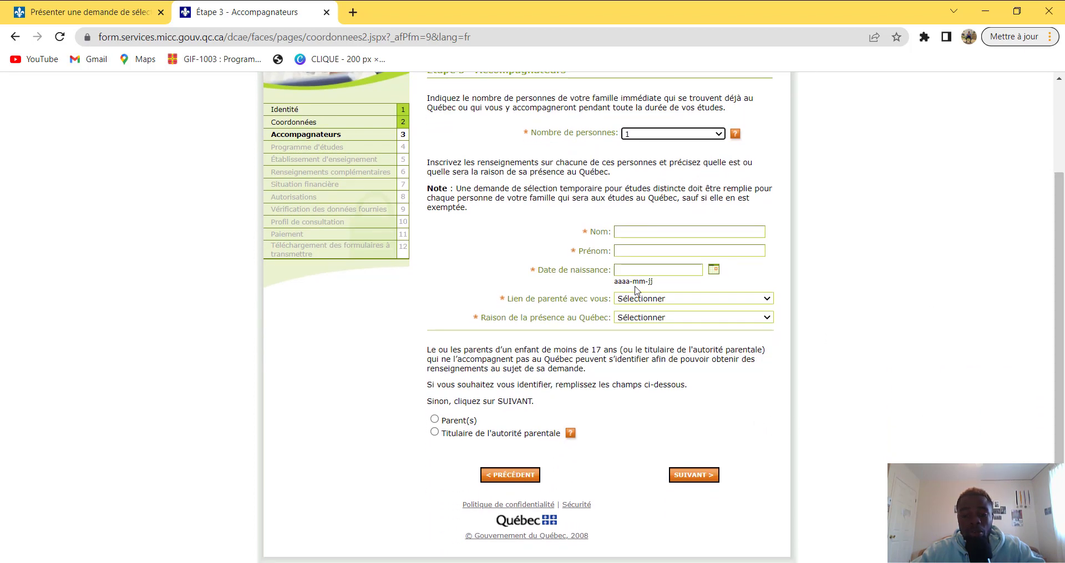
{"action": "left_click_drag", "start_coordinate": [1061, 283], "coordinate": [1063, 153]}
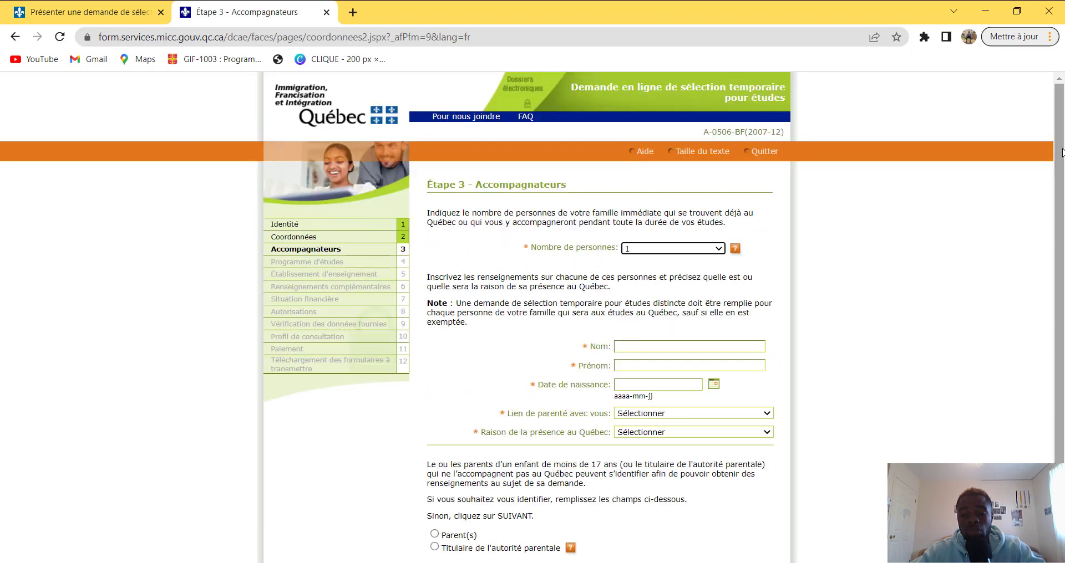
{"action": "left_click", "coordinate": [704, 250]}
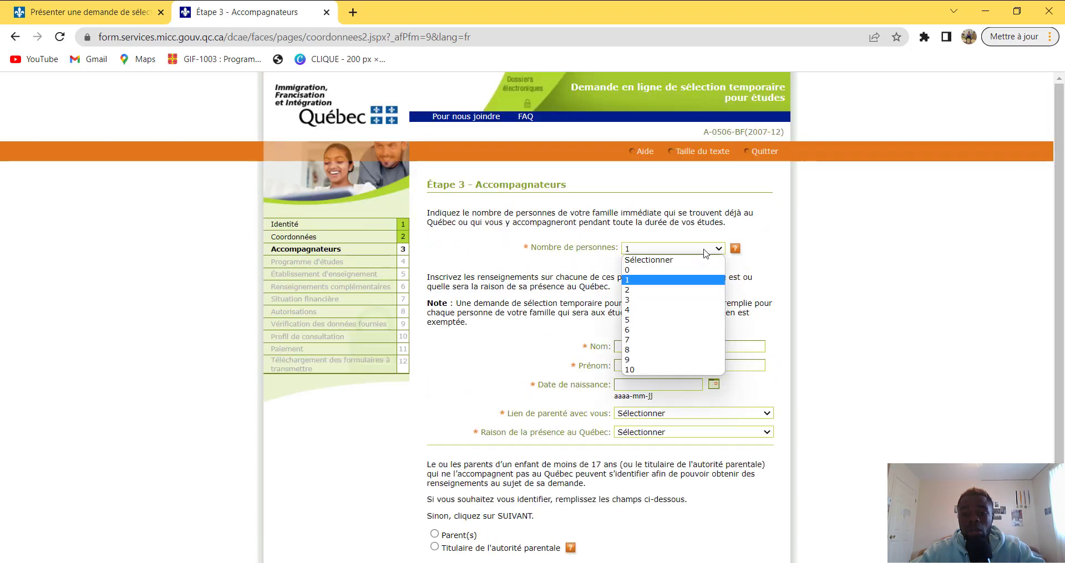
{"action": "left_click", "coordinate": [679, 271]}
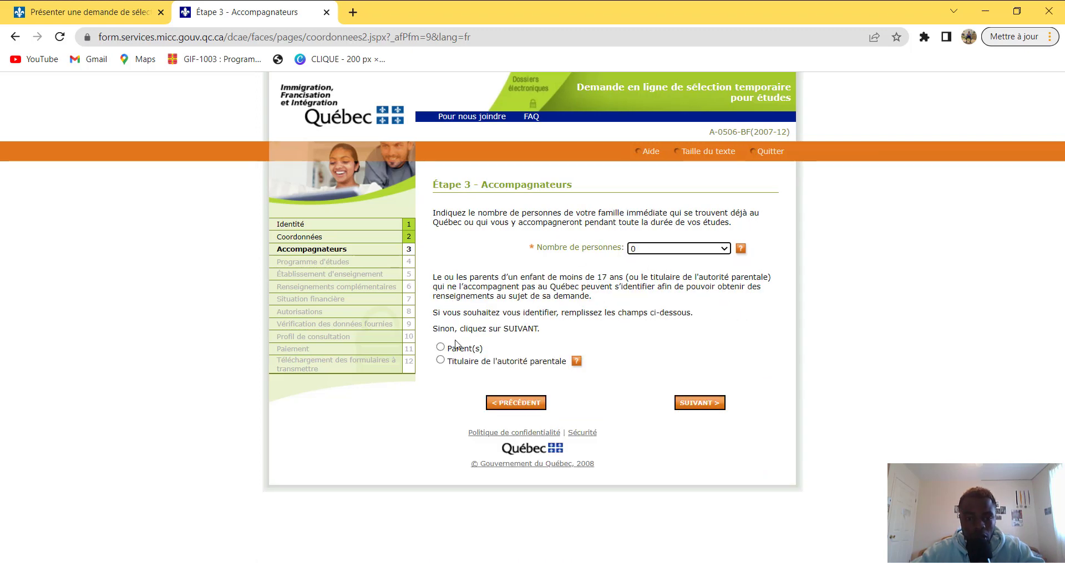
Step: Leave the Accompagnateurs page and continue to Étape 4 - Programme d'études
{"action": "left_click", "coordinate": [701, 404]}
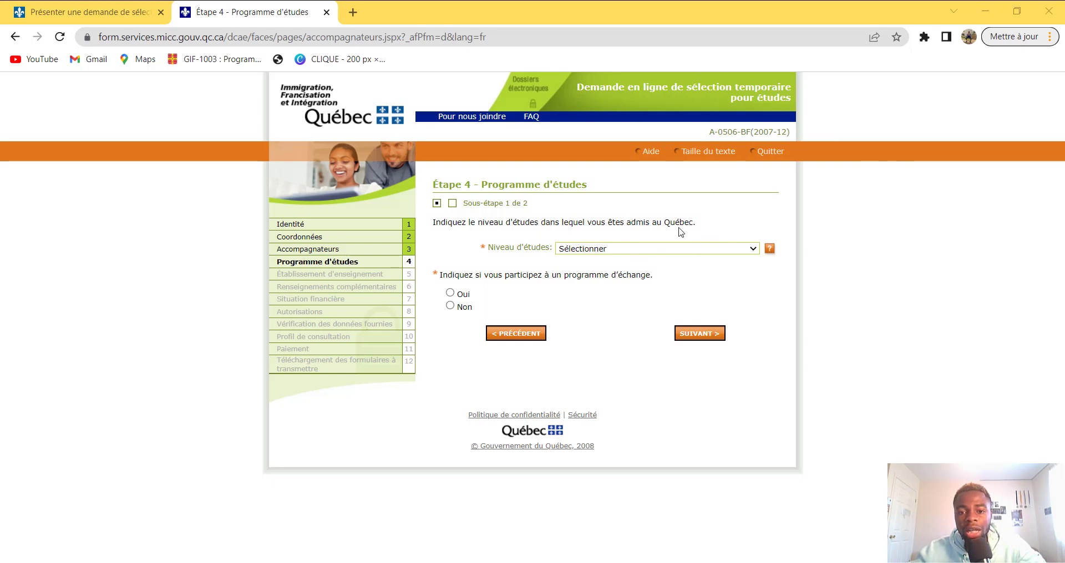
Step: Choose Universitaire 1er cycle / Professionnel and type BACCALAUREAT EN INFORMATIQUE as the program
{"action": "left_click", "coordinate": [713, 250]}
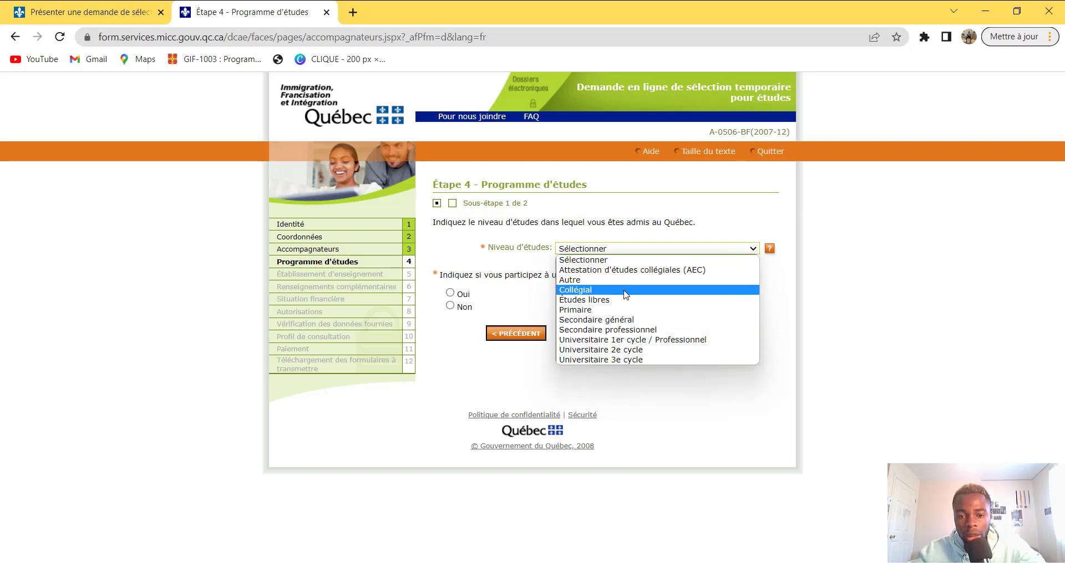
{"action": "left_click", "coordinate": [629, 340]}
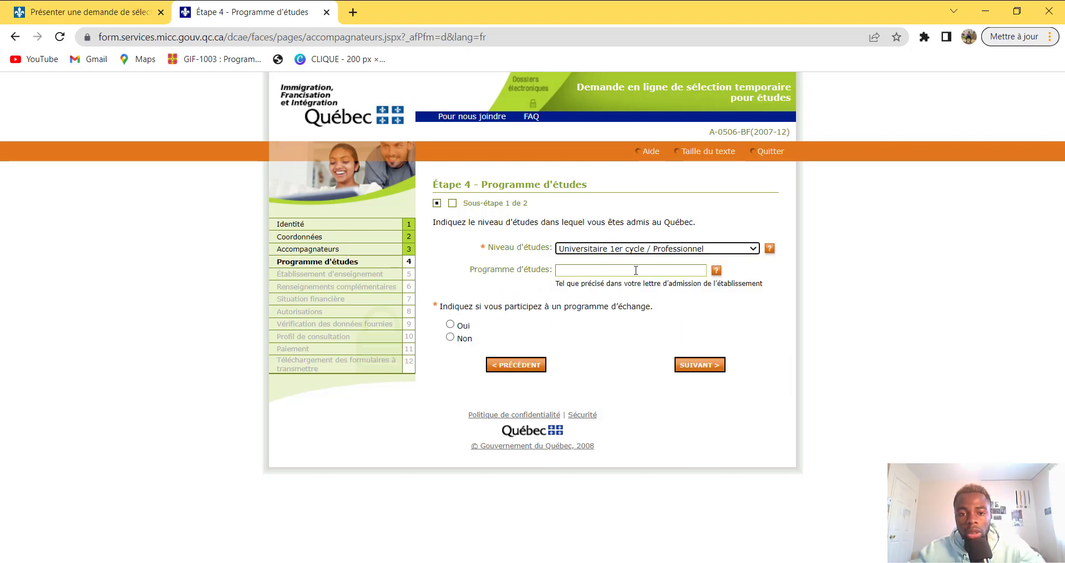
{"action": "left_click", "coordinate": [594, 272]}
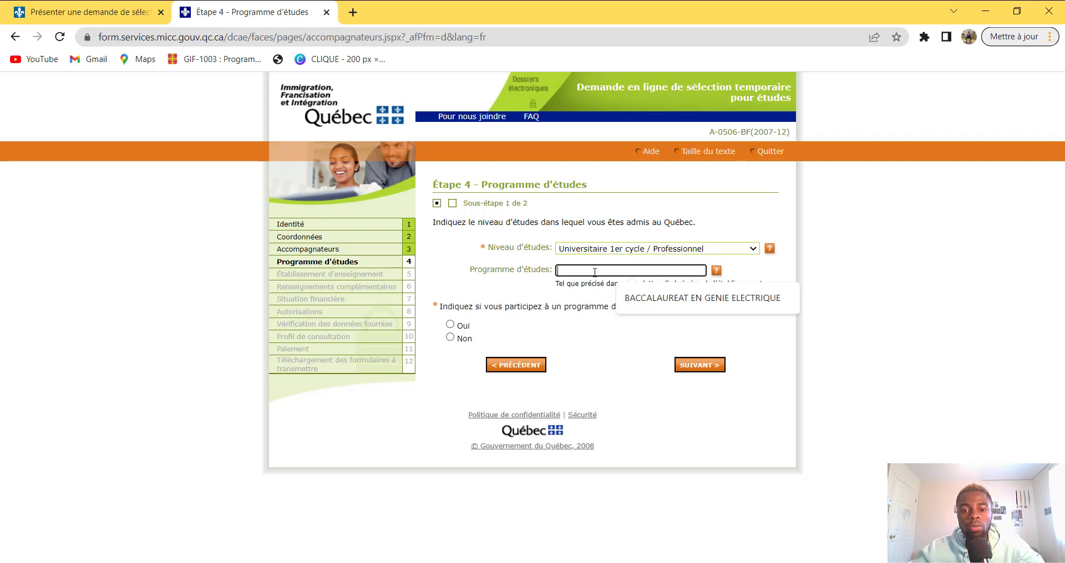
{"action": "left_click", "coordinate": [660, 299]}
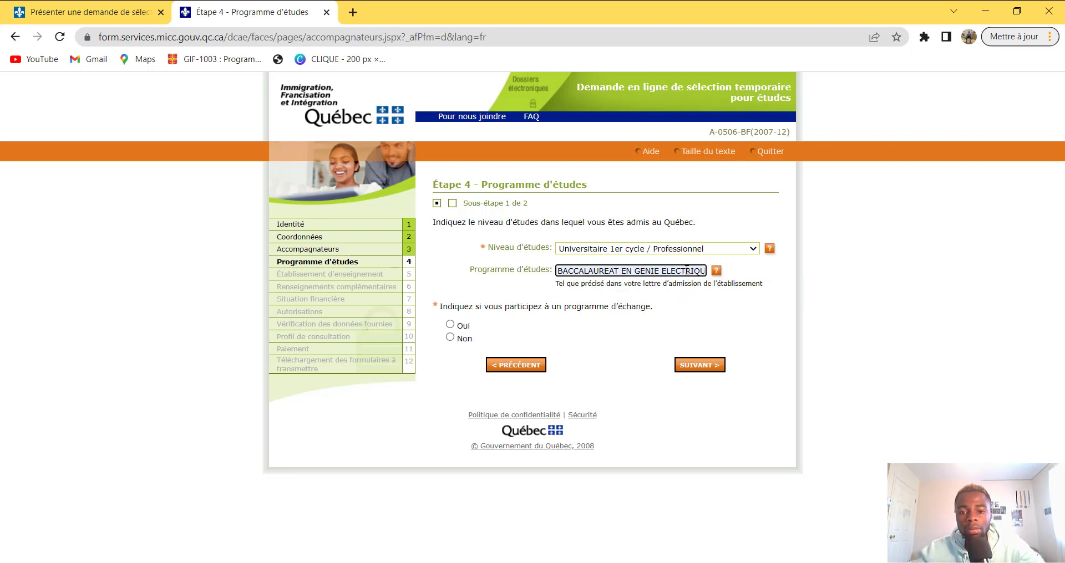
{"action": "key", "text": "BackSpace"}
{"action": "key", "text": "BackSpace"}
{"action": "key", "text": "BackSpace"}
{"action": "key", "text": "BackSpace"}
{"action": "key", "text": "BackSpace"}
{"action": "key", "text": "BackSpace"}
{"action": "key", "text": "BackSpace"}
{"action": "key", "text": "BackSpace"}
{"action": "key", "text": "BackSpace"}
{"action": "key", "text": "BackSpace"}
{"action": "key", "text": "BackSpace"}
{"action": "key", "text": "BackSpace"}
{"action": "key", "text": "BackSpace"}
{"action": "key", "text": "BackSpace"}
{"action": "key", "text": "BackSpace"}
{"action": "key", "text": "BackSpace"}
{"action": "key", "text": "BackSpace"}
{"action": "key", "text": "BackSpace"}
{"action": "key", "text": "BackSpace"}
{"action": "key", "text": "BackSpace"}
{"action": "key", "text": "BackSpace"}
{"action": "key", "text": "BackSpace"}
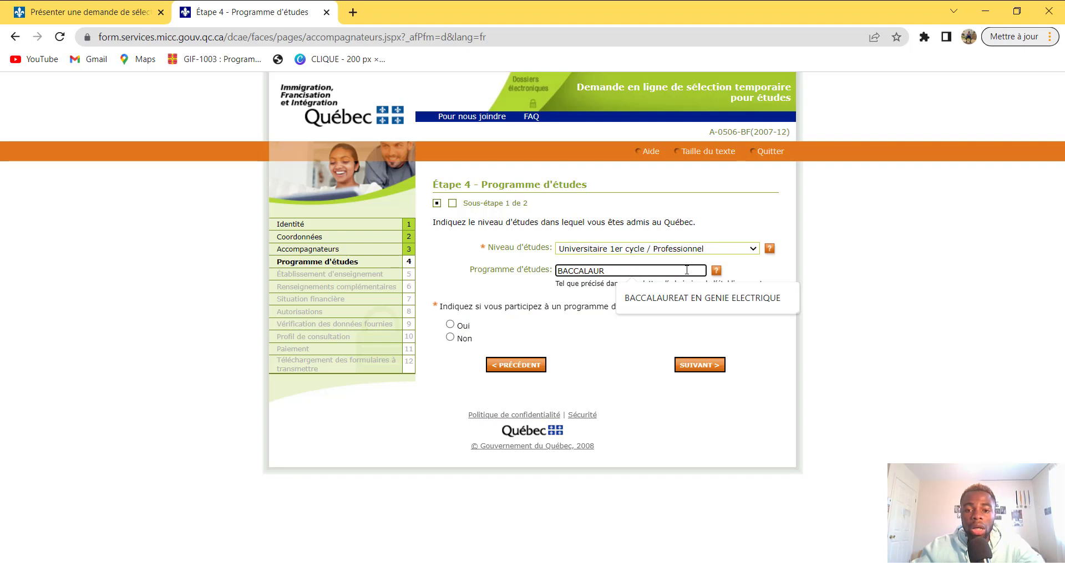
{"action": "type", "text": "BA"}
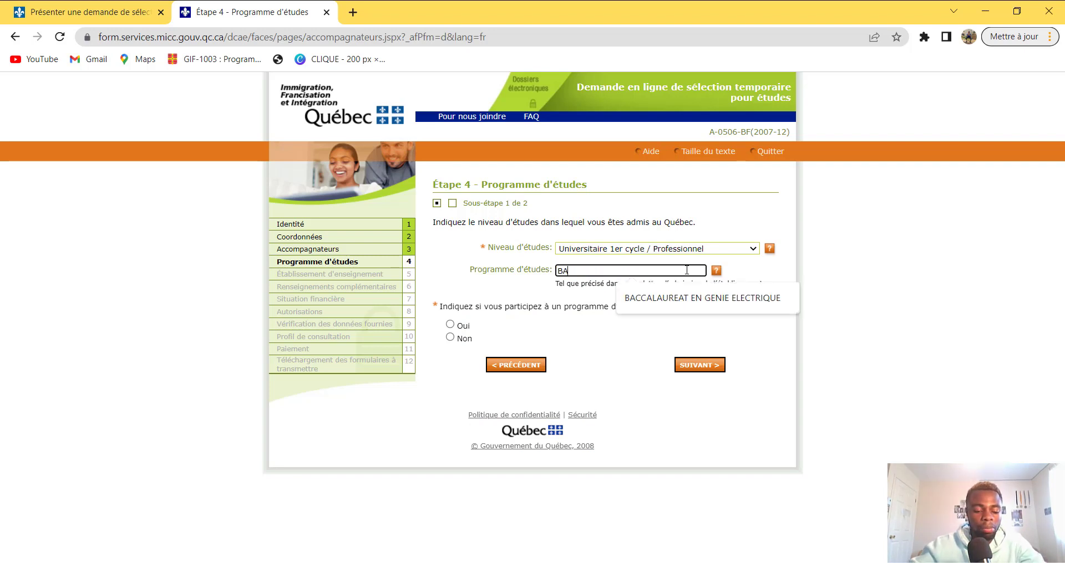
{"action": "type", "text": "CCALA"}
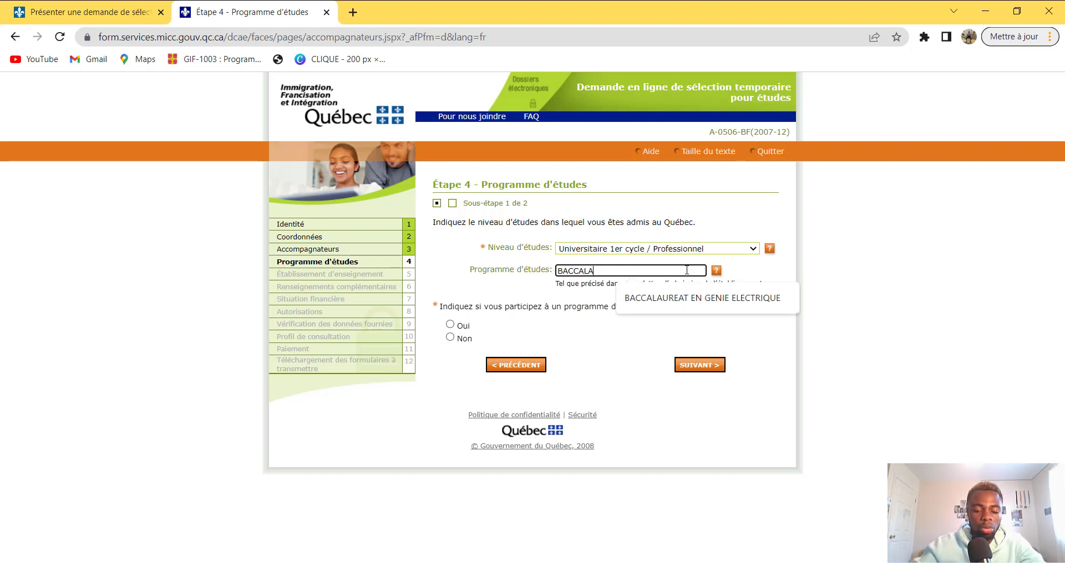
{"action": "type", "text": "UREAT EN "}
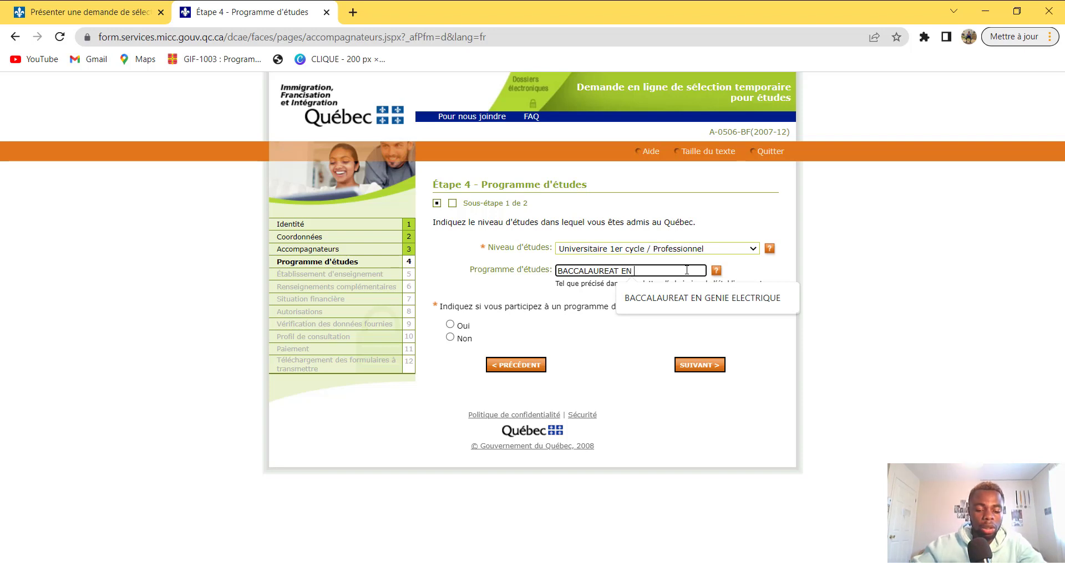
{"action": "type", "text": "INFORMATIQUE"}
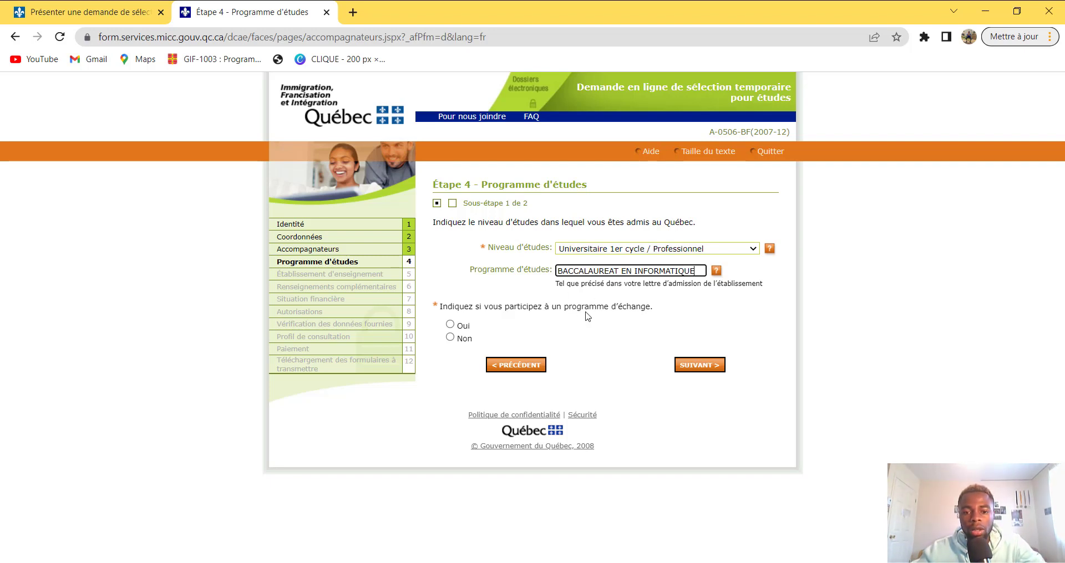
Step: Answer Non to the exchange-program question and continue to sub-step 2
{"action": "left_click", "coordinate": [450, 338]}
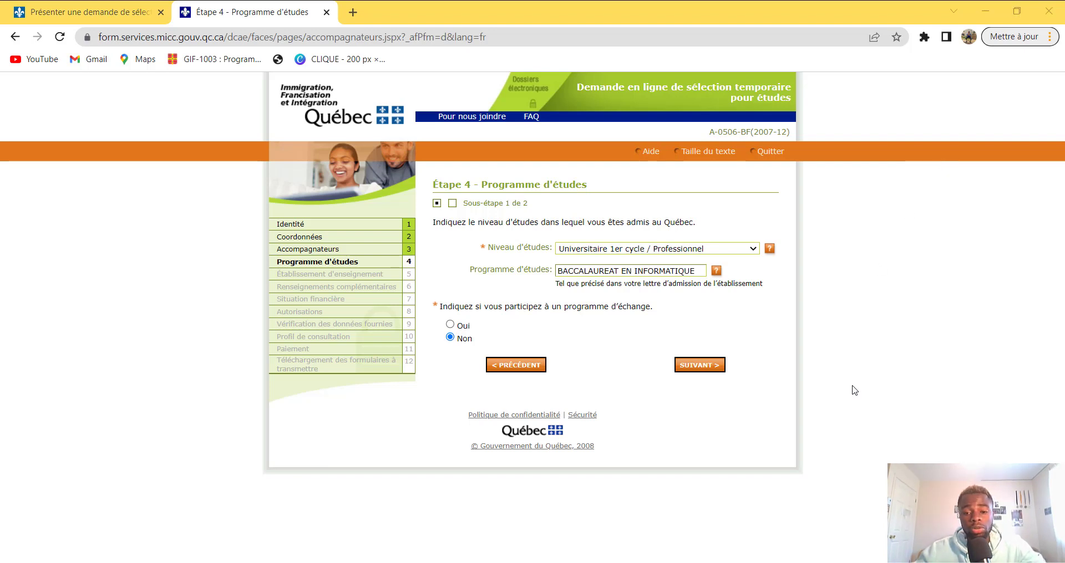
{"action": "left_click", "coordinate": [696, 365]}
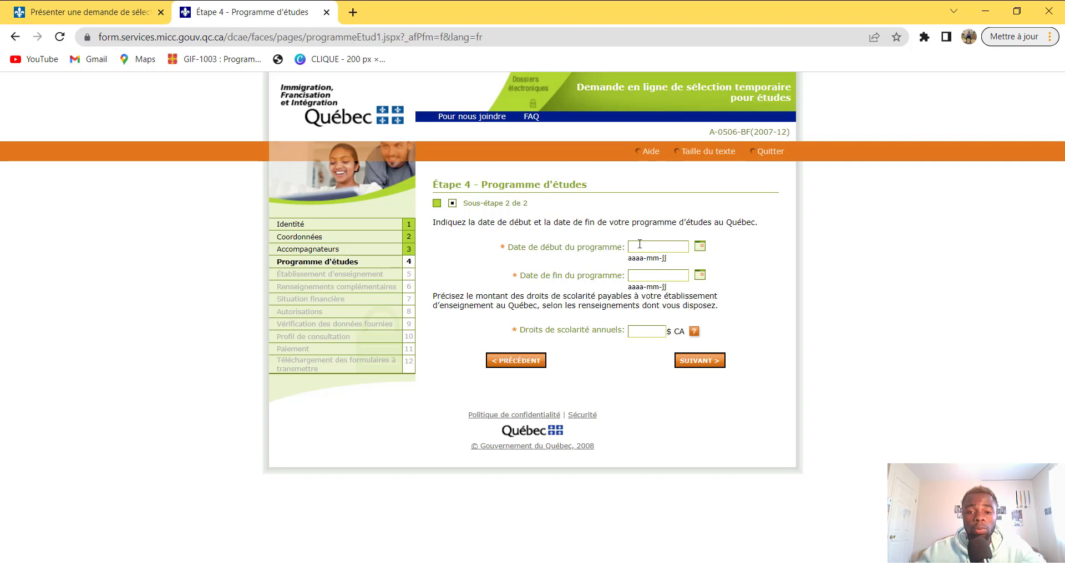
Step: Set the programme start date to 2023-01-02 using the calendar
{"action": "left_click", "coordinate": [639, 244]}
{"action": "left_click", "coordinate": [707, 252]}
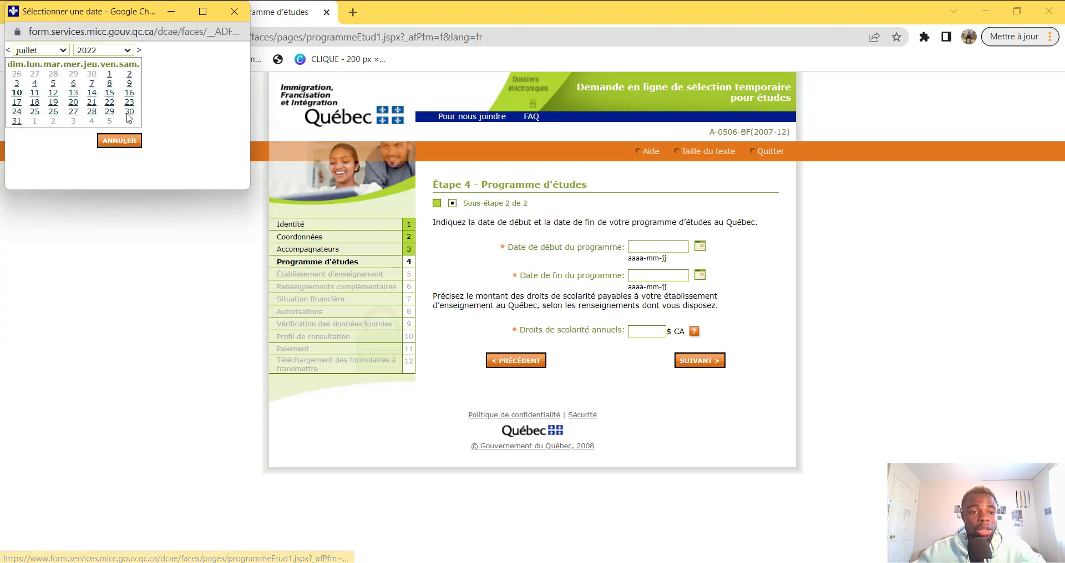
{"action": "left_click", "coordinate": [89, 52]}
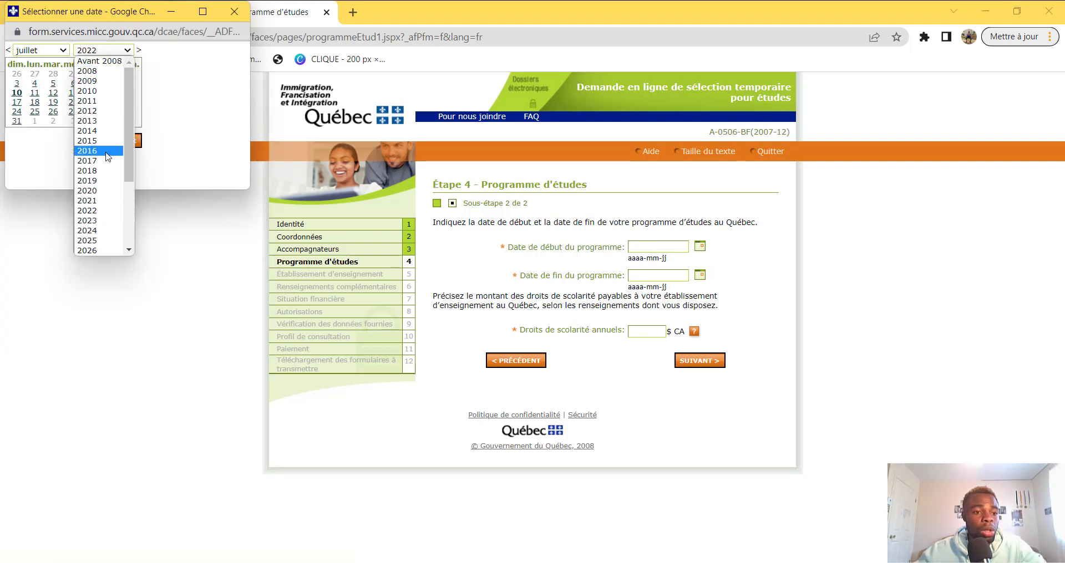
{"action": "left_click", "coordinate": [101, 220]}
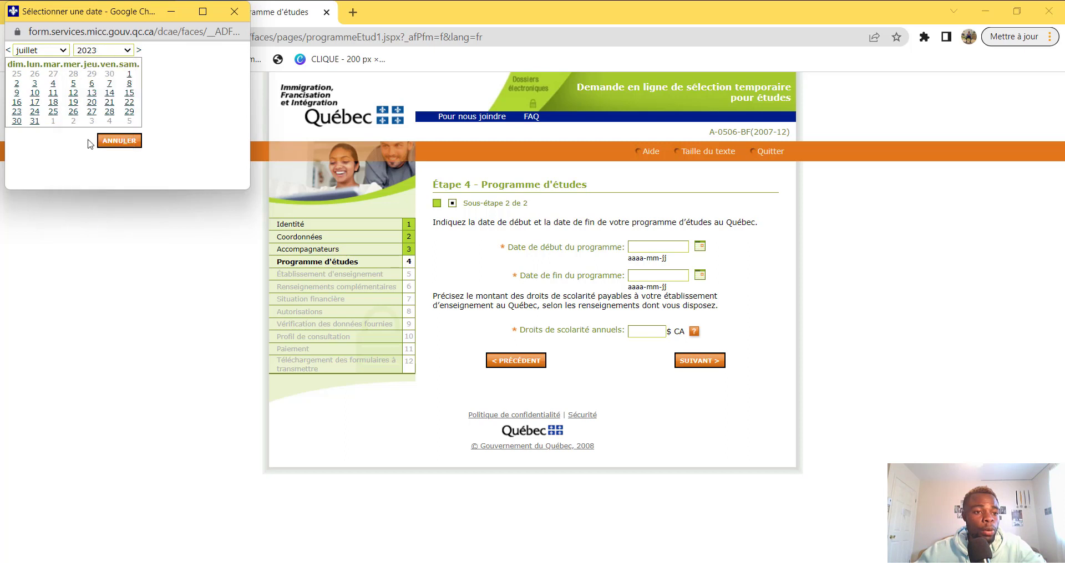
{"action": "left_click", "coordinate": [50, 53]}
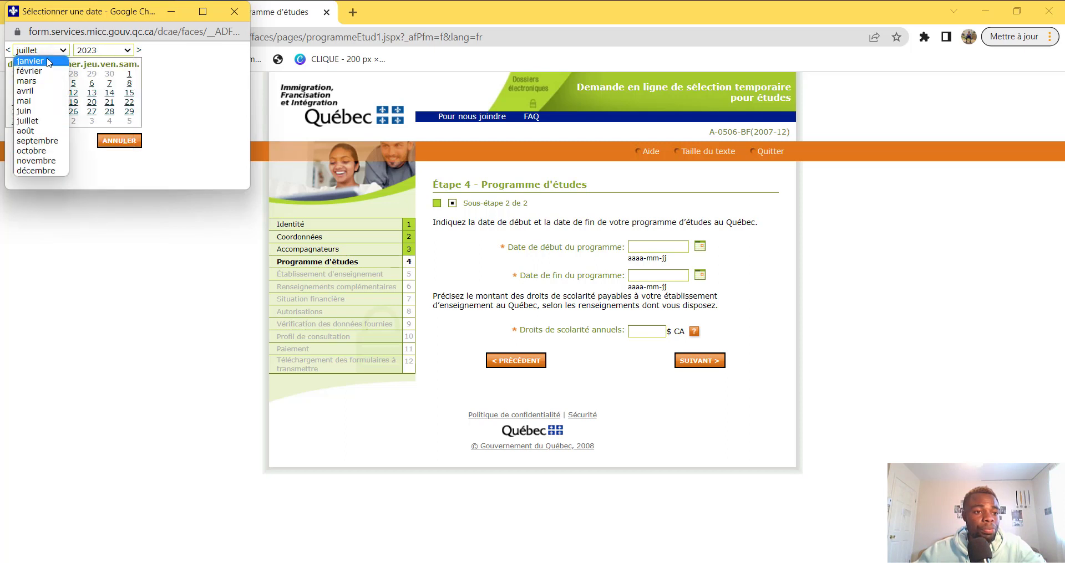
{"action": "left_click", "coordinate": [49, 61]}
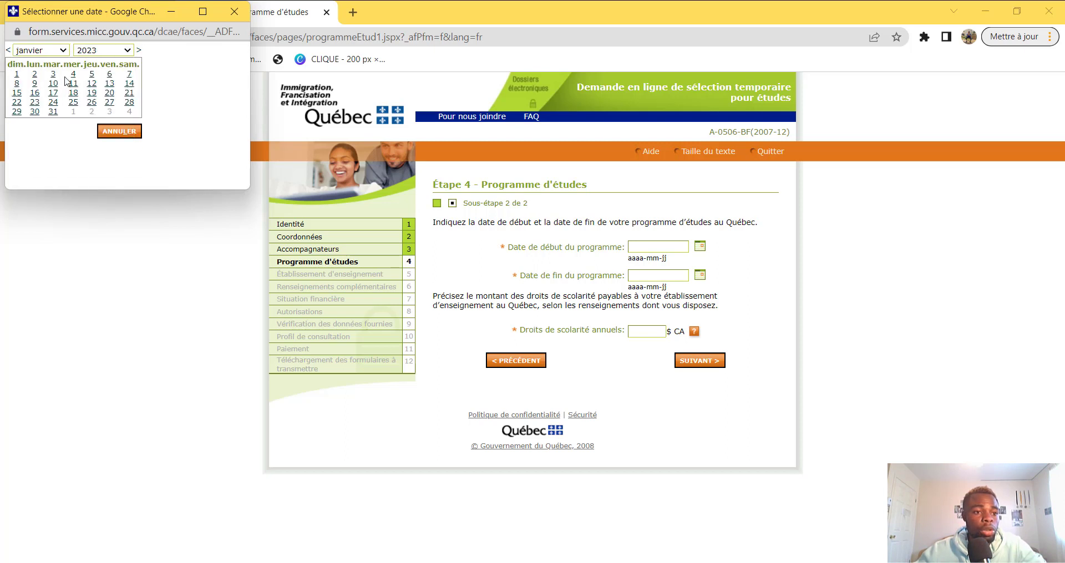
{"action": "left_click", "coordinate": [35, 75]}
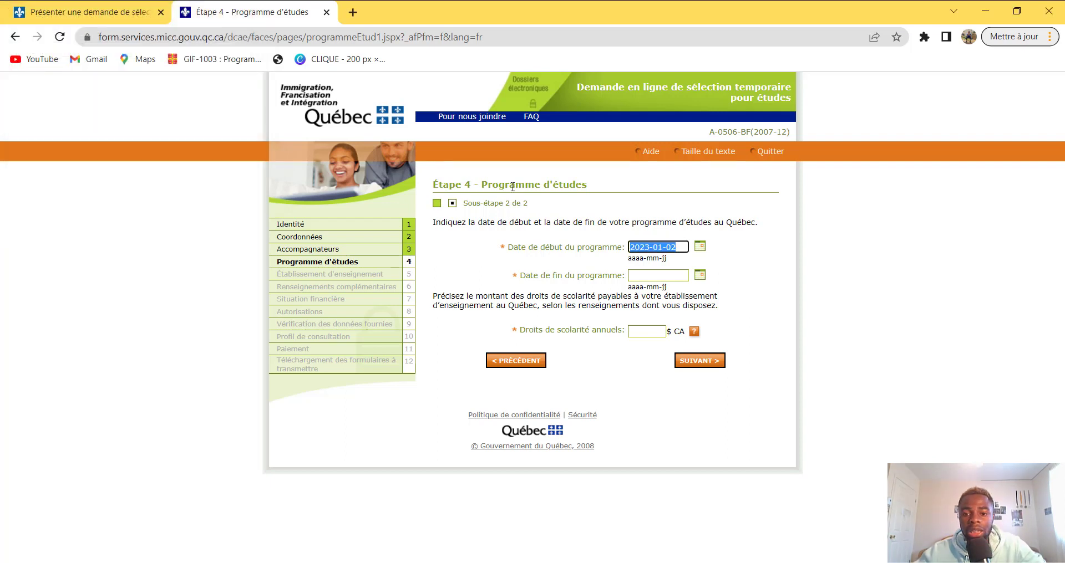
Step: Set the programme end date to 2026-01-01 using the calendar
{"action": "left_click", "coordinate": [701, 276]}
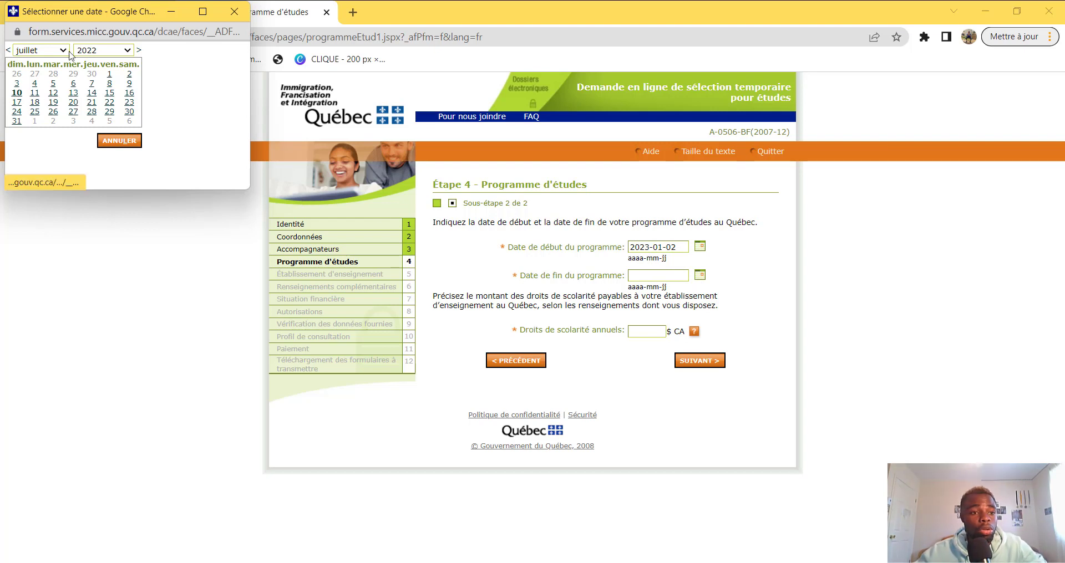
{"action": "left_click", "coordinate": [100, 51]}
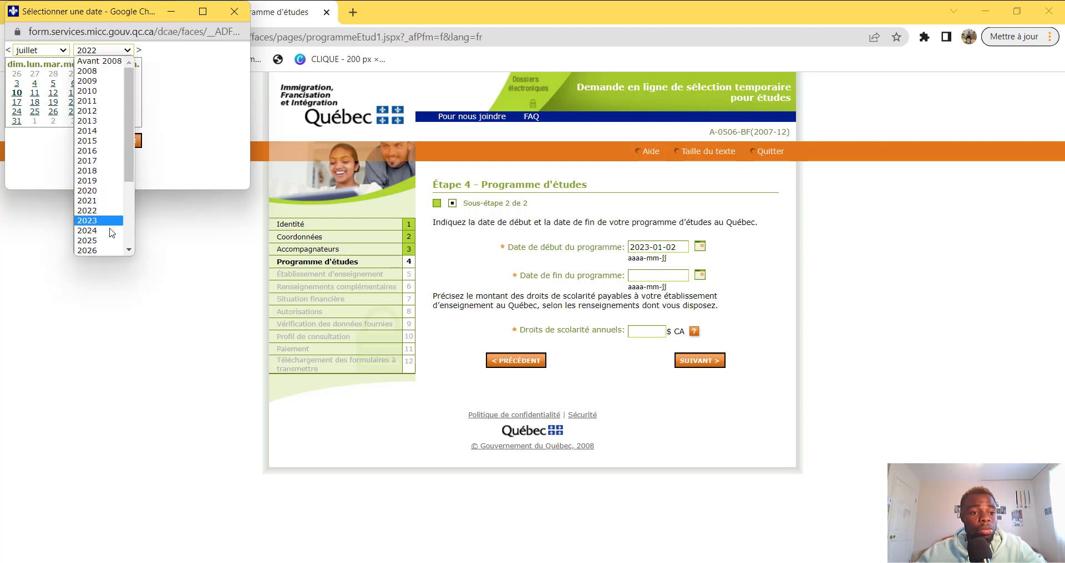
{"action": "left_click", "coordinate": [91, 250]}
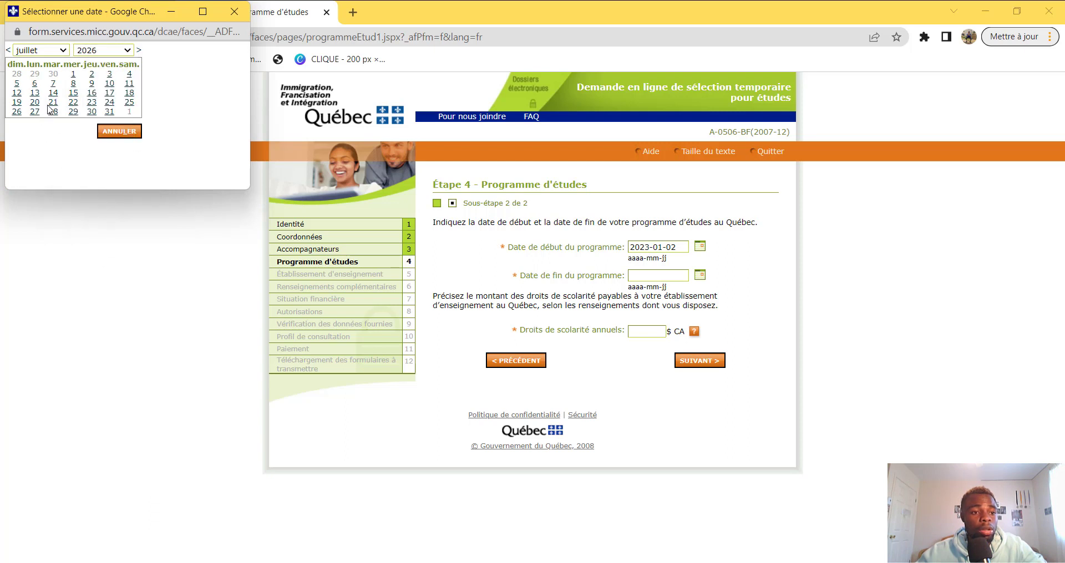
{"action": "left_click", "coordinate": [51, 53]}
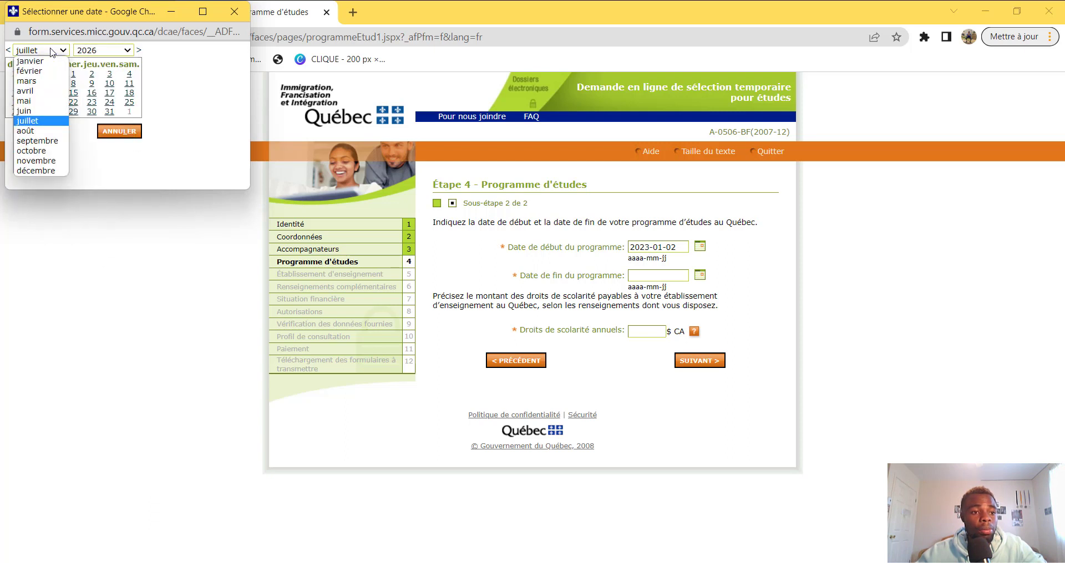
{"action": "left_click", "coordinate": [50, 60]}
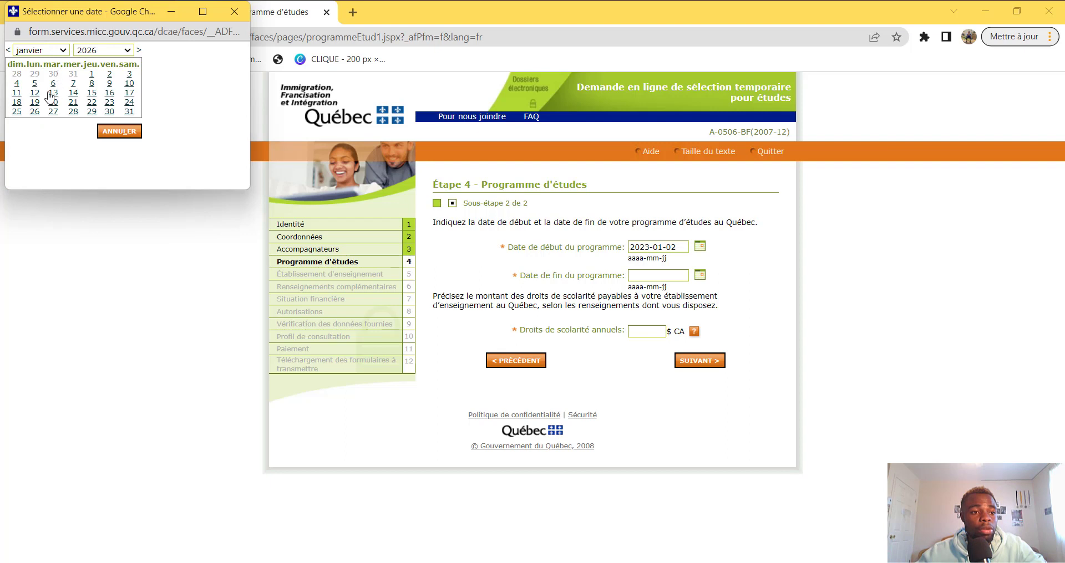
{"action": "left_click", "coordinate": [92, 75]}
{"action": "left_click", "coordinate": [725, 312]}
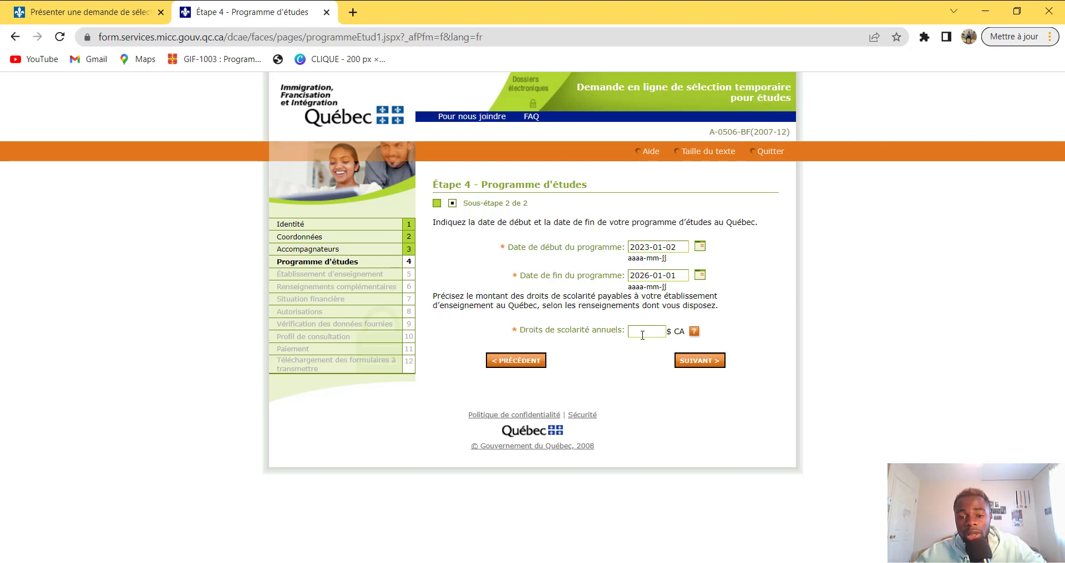
Step: Enter 22000 $ CA as annual tuition and continue to Étape 5
{"action": "left_click", "coordinate": [643, 331]}
{"action": "type", "text": "22000"}
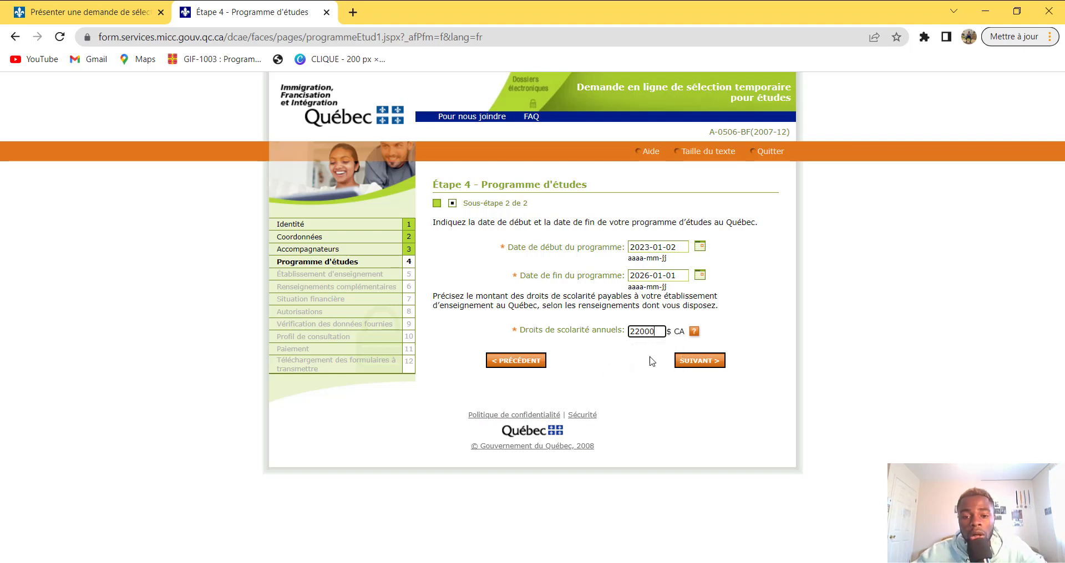
{"action": "left_click", "coordinate": [689, 361]}
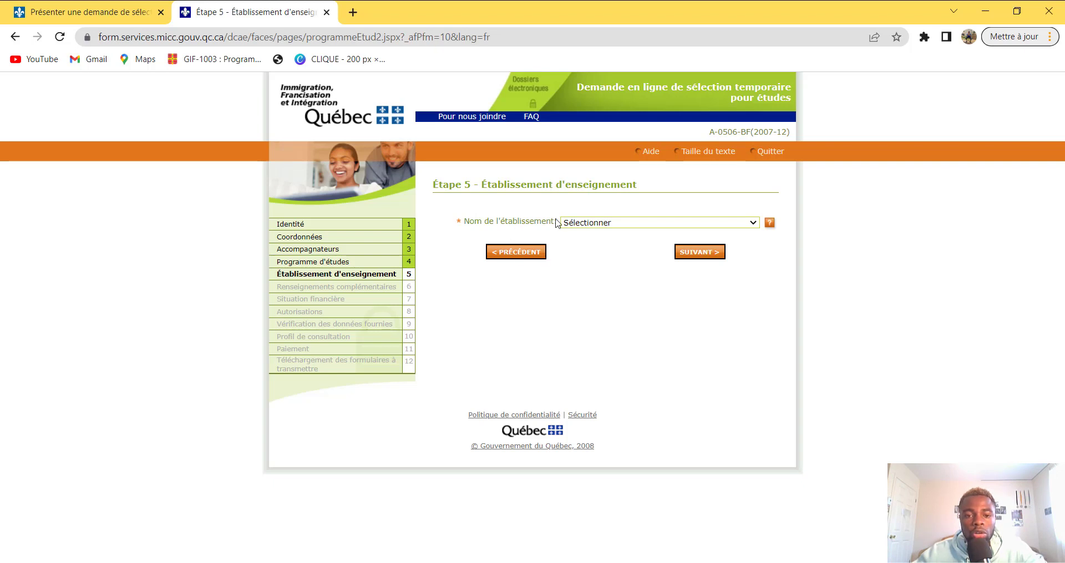
Step: Select Université Laval as the establishment and continue to Étape 6
{"action": "left_click", "coordinate": [578, 222]}
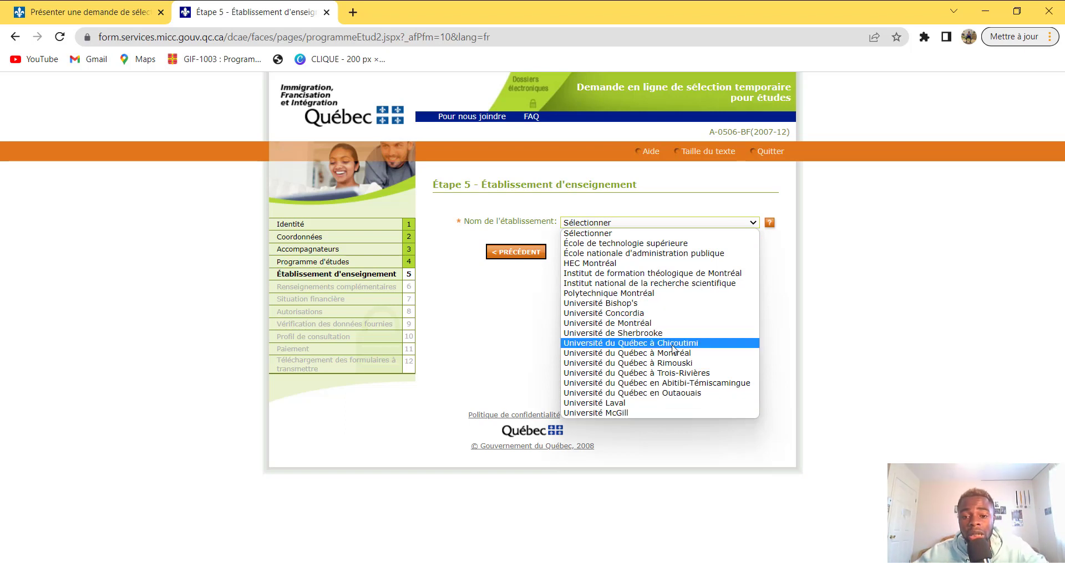
{"action": "left_click", "coordinate": [665, 403]}
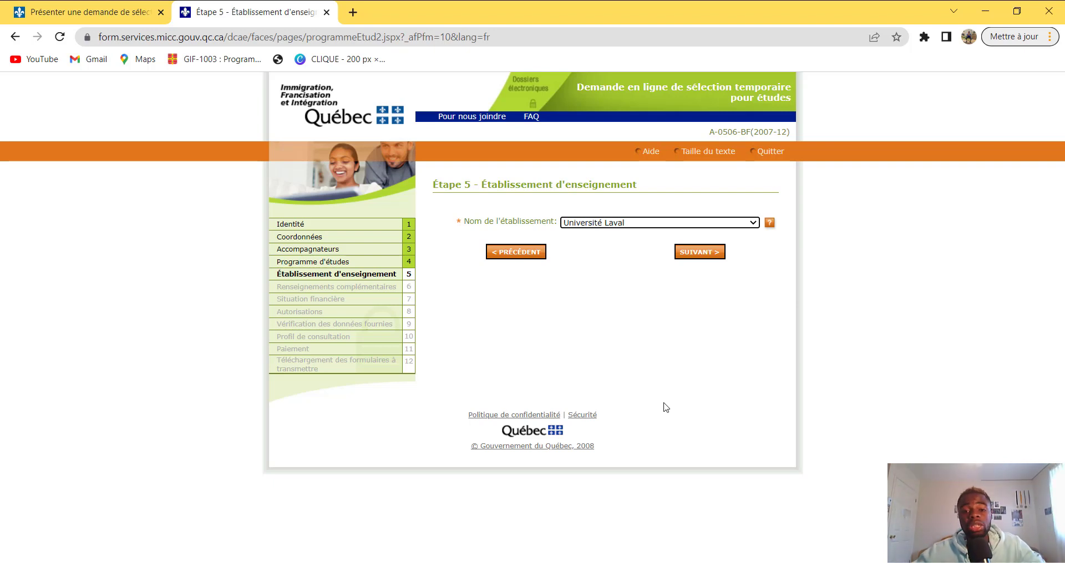
{"action": "left_click", "coordinate": [713, 250]}
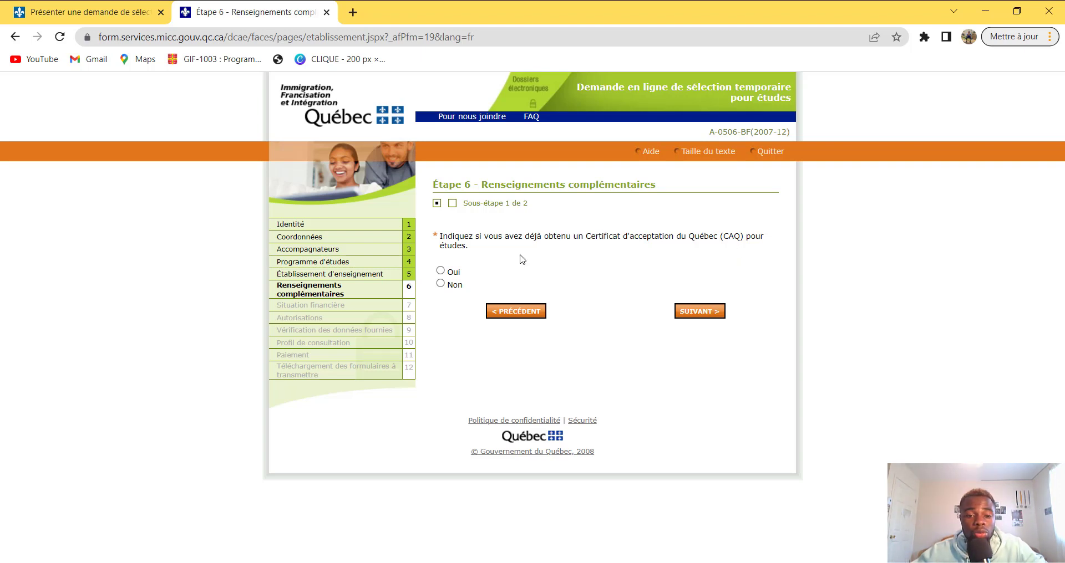
Step: Answer Non to having a previous CAQ for studies and continue
{"action": "left_click", "coordinate": [440, 284]}
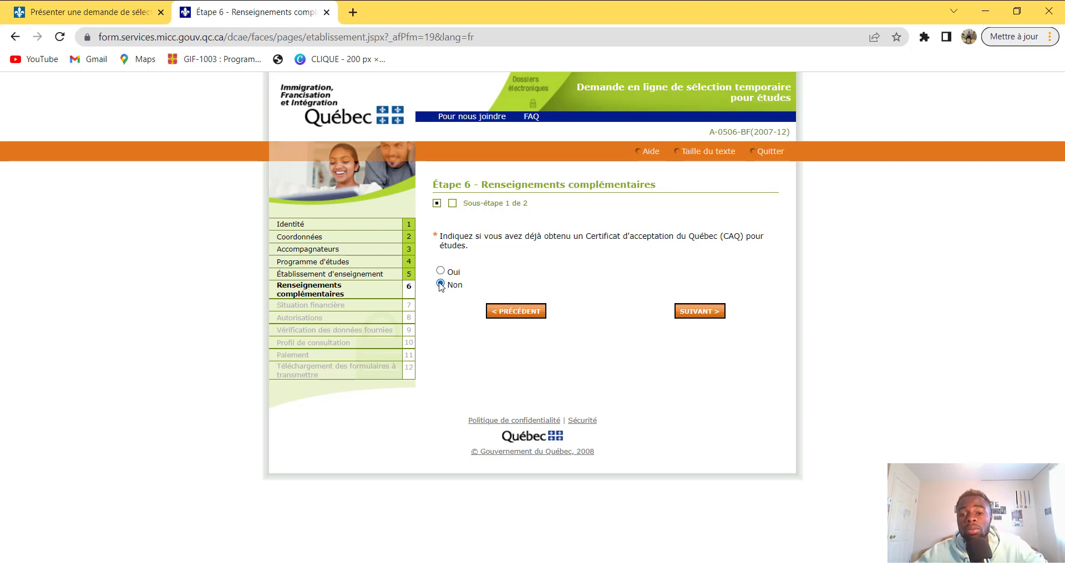
{"action": "left_click", "coordinate": [698, 312]}
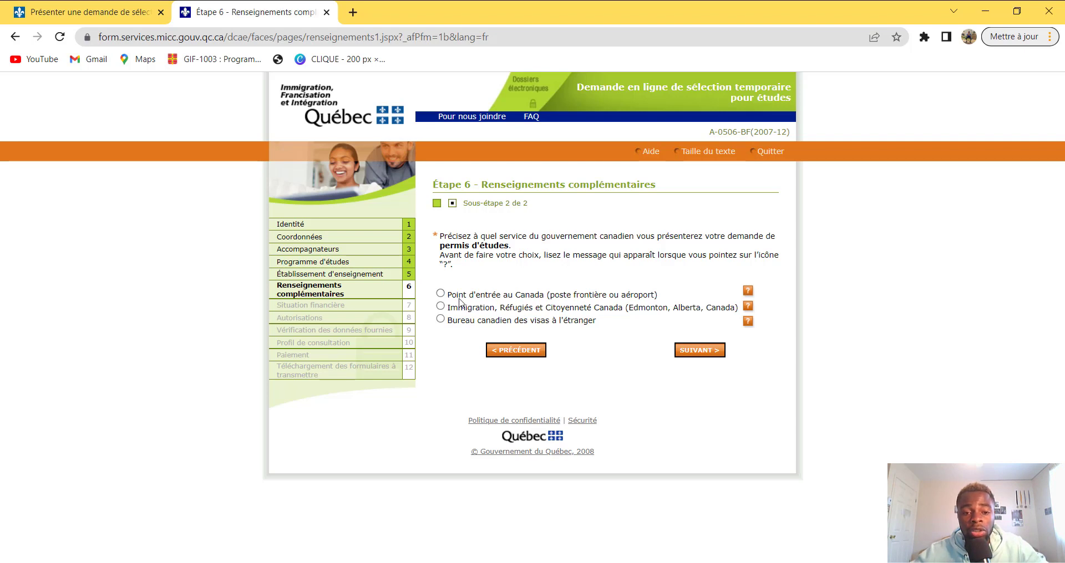
{"action": "mouse_move", "coordinate": [746, 292]}
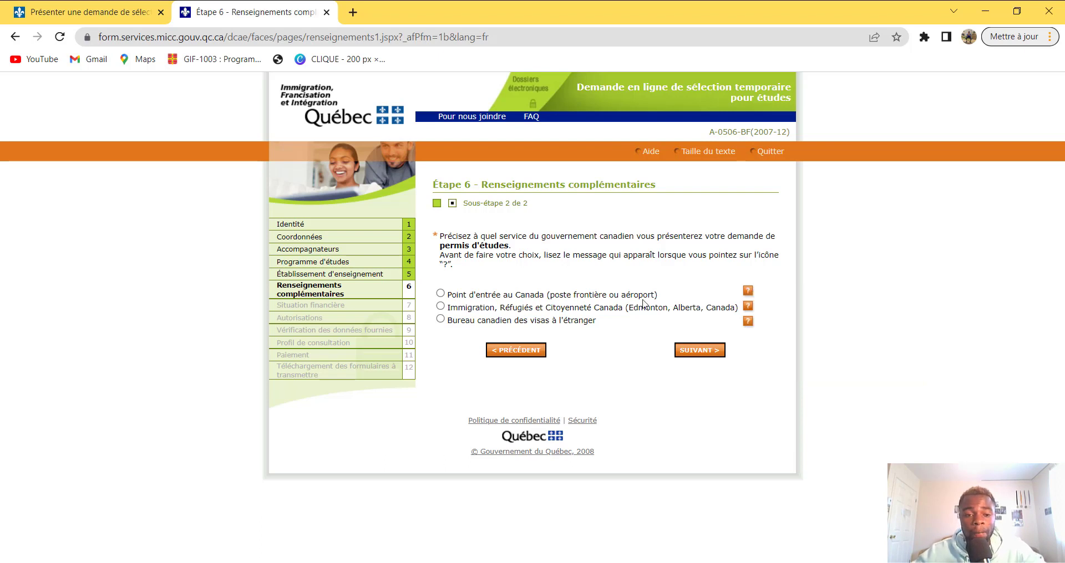
{"action": "mouse_move", "coordinate": [750, 309]}
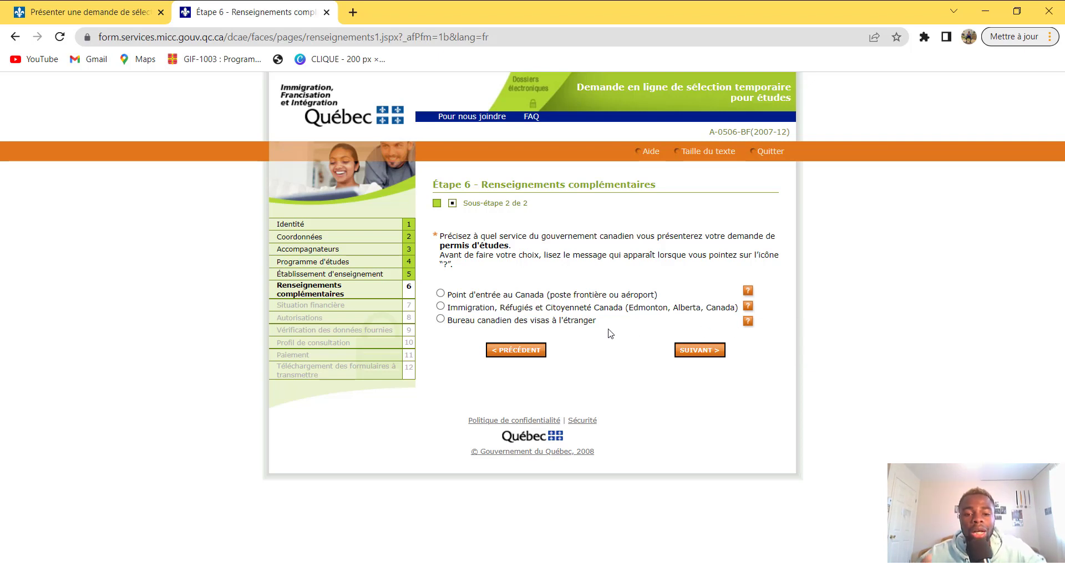
Step: Choose 'Bureau canadien des visas à l'étranger' and pick Dakar from the full visa-office list
{"action": "left_click", "coordinate": [441, 319]}
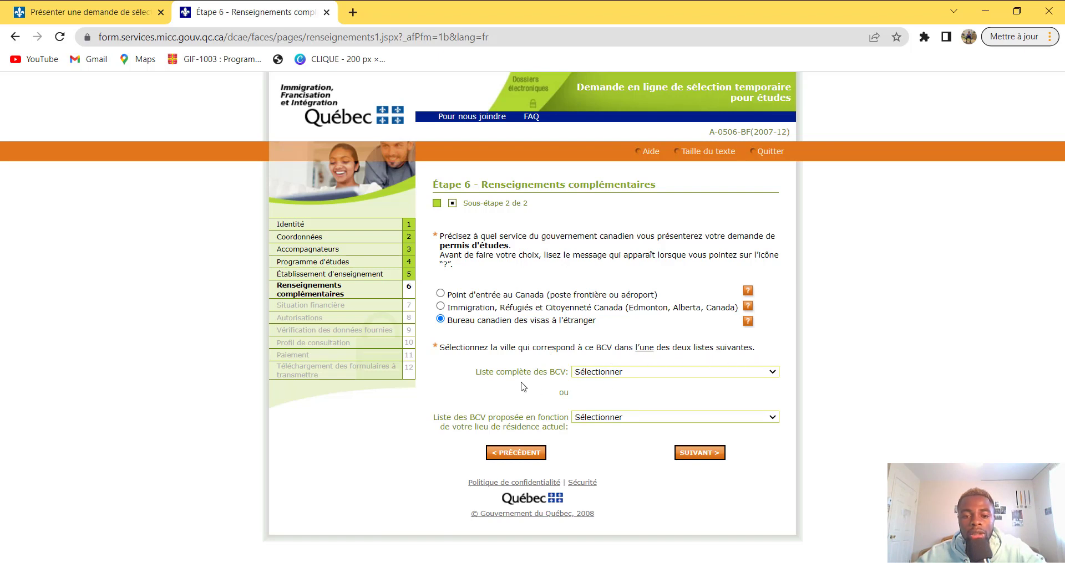
{"action": "left_click", "coordinate": [618, 373]}
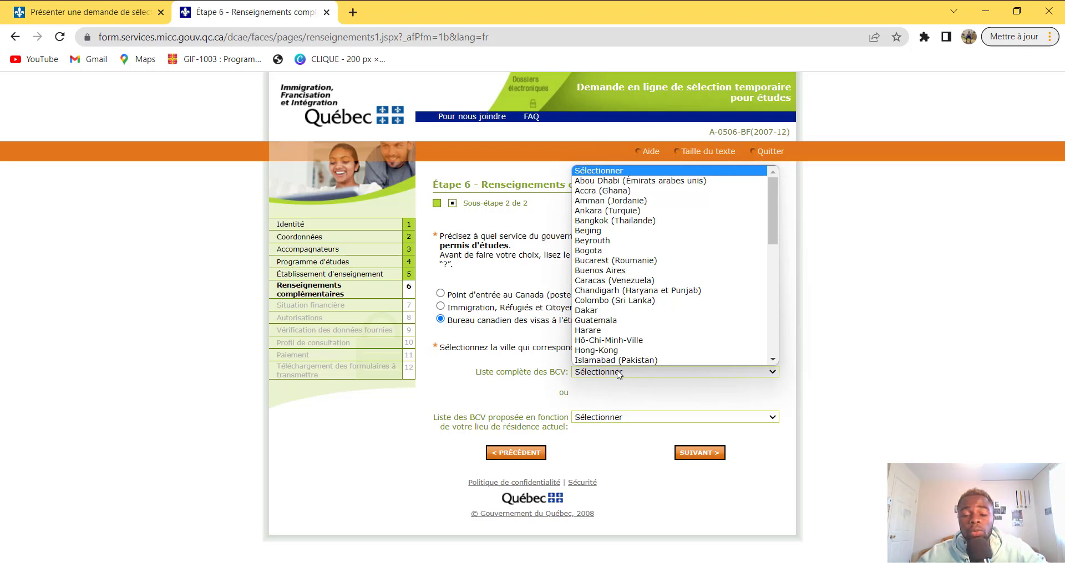
{"action": "scroll", "coordinate": [610, 332], "scroll_direction": "down", "scroll_amount": 1}
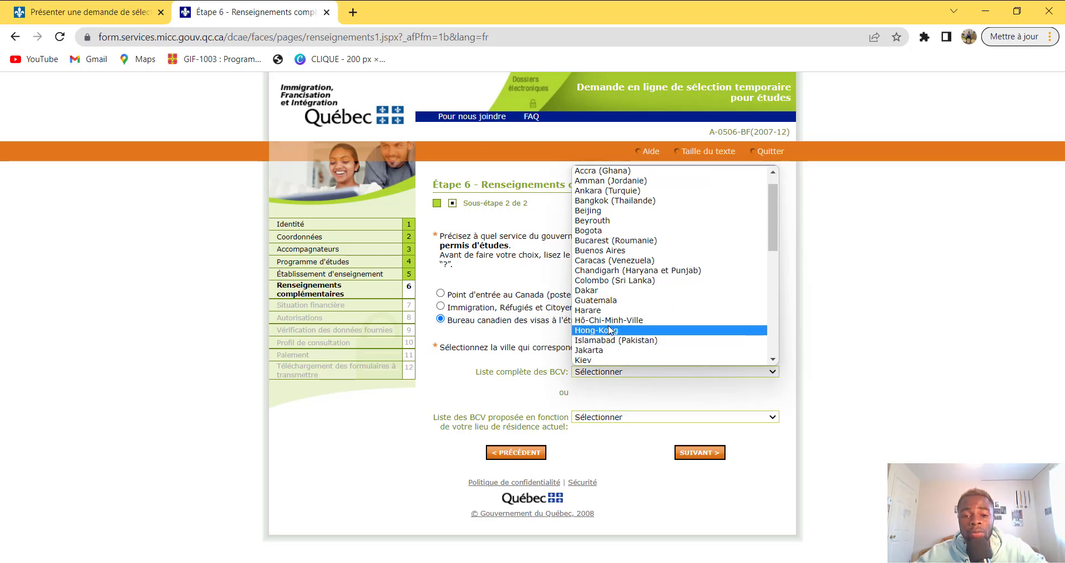
{"action": "left_click", "coordinate": [587, 291]}
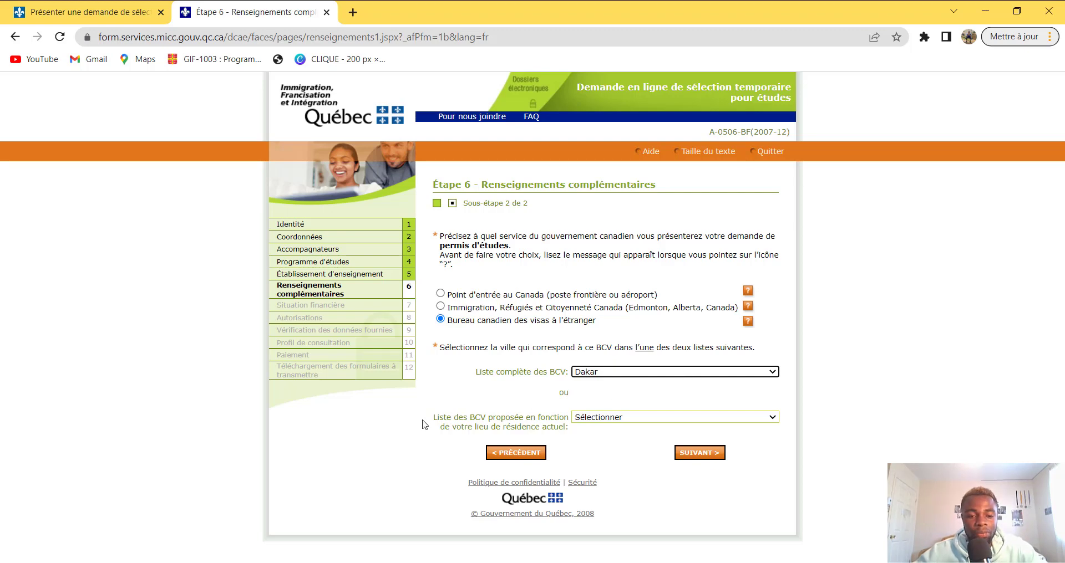
Step: Submit the Dakar visa-office choice and move past the Situation financière step, which needs no input
{"action": "left_click", "coordinate": [699, 454]}
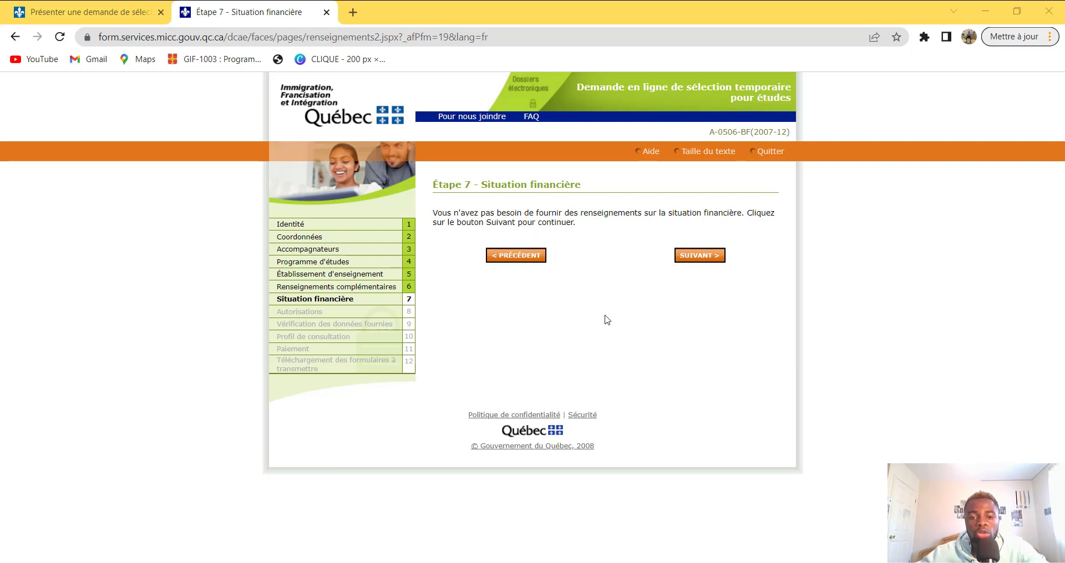
{"action": "left_click", "coordinate": [718, 257]}
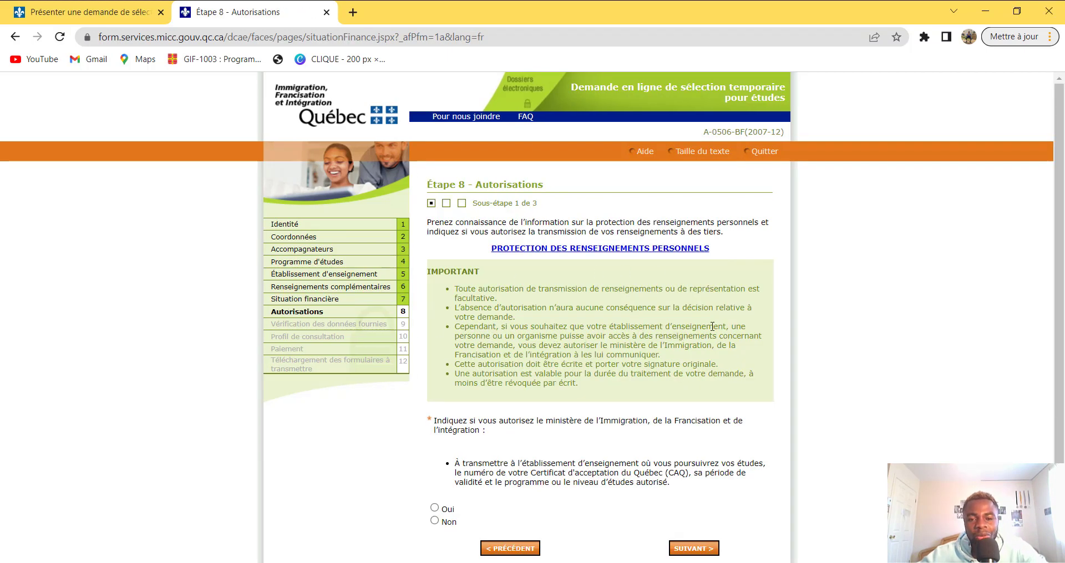
Step: Authorize sharing the CAQ details with the school and submit that answer
{"action": "left_click_drag", "start_coordinate": [1063, 245], "coordinate": [1064, 306]}
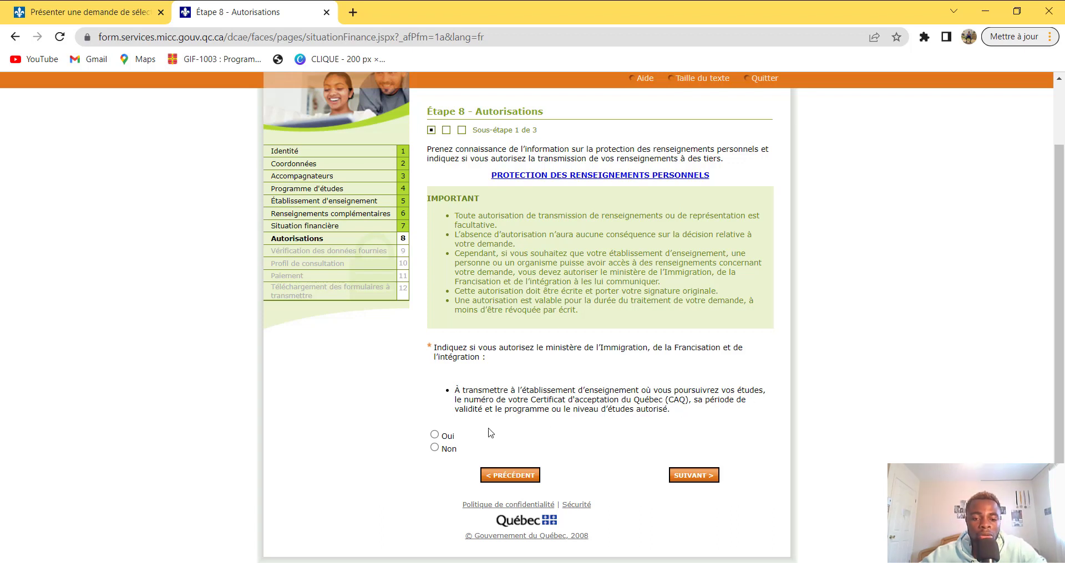
{"action": "left_click", "coordinate": [434, 436]}
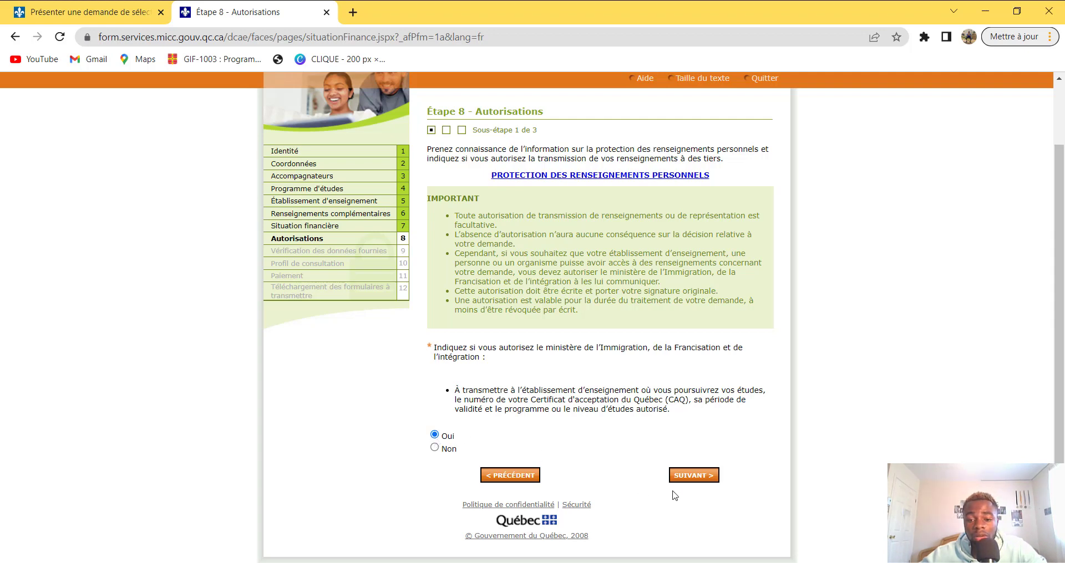
{"action": "left_click", "coordinate": [700, 480]}
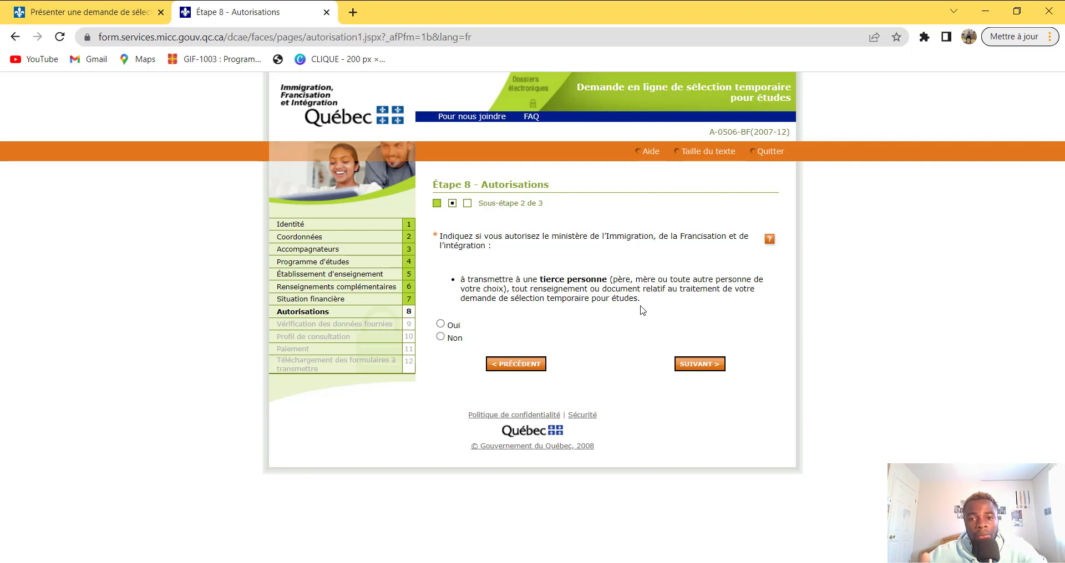
Step: Answer Non to sharing the file with a third party and continue
{"action": "left_click", "coordinate": [440, 324]}
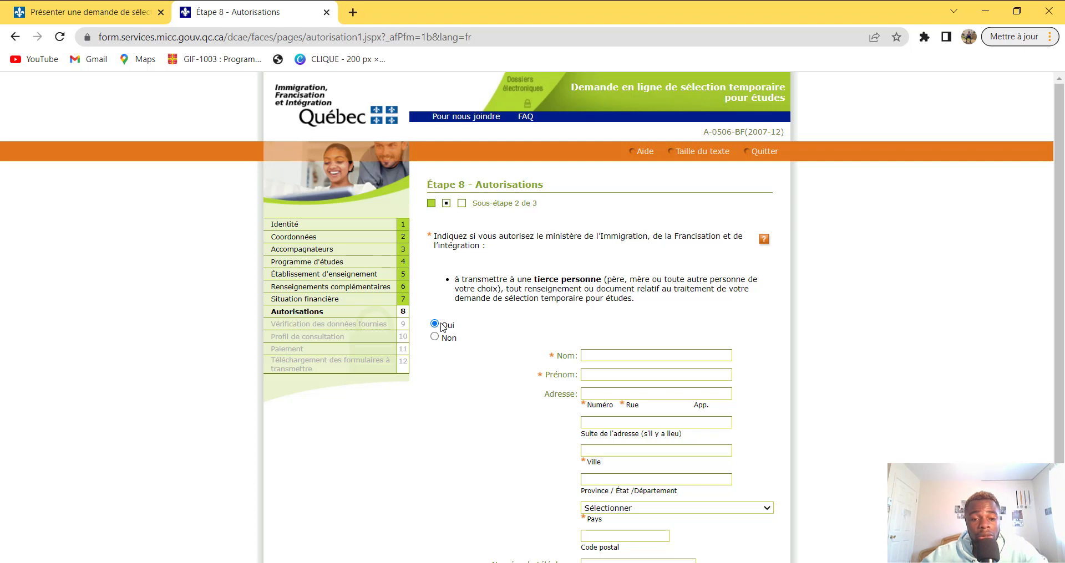
{"action": "left_click", "coordinate": [434, 337]}
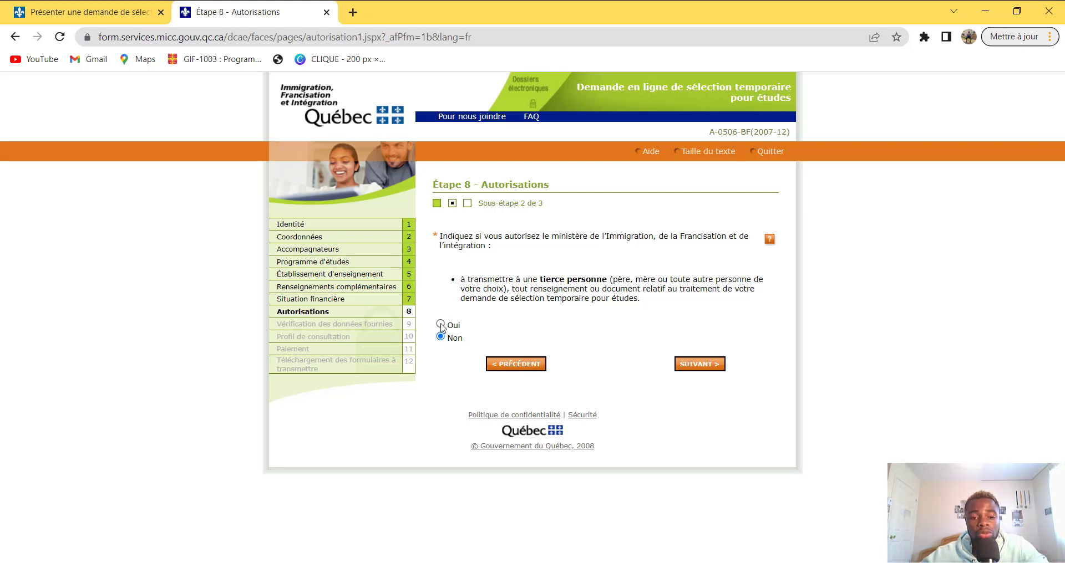
{"action": "left_click", "coordinate": [441, 325]}
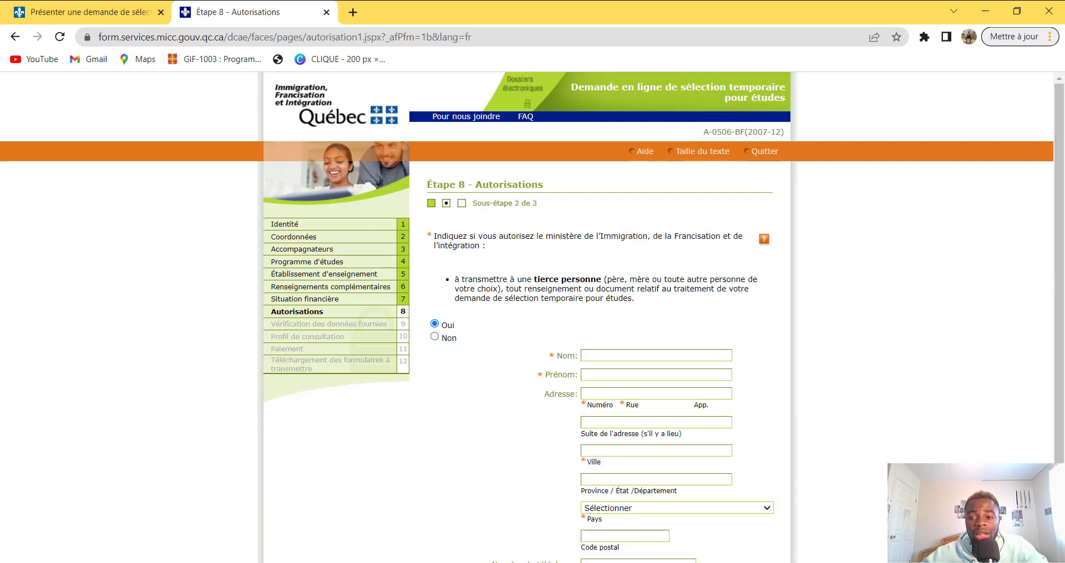
{"action": "scroll", "coordinate": [1062, 278], "scroll_direction": "down", "scroll_amount": 2}
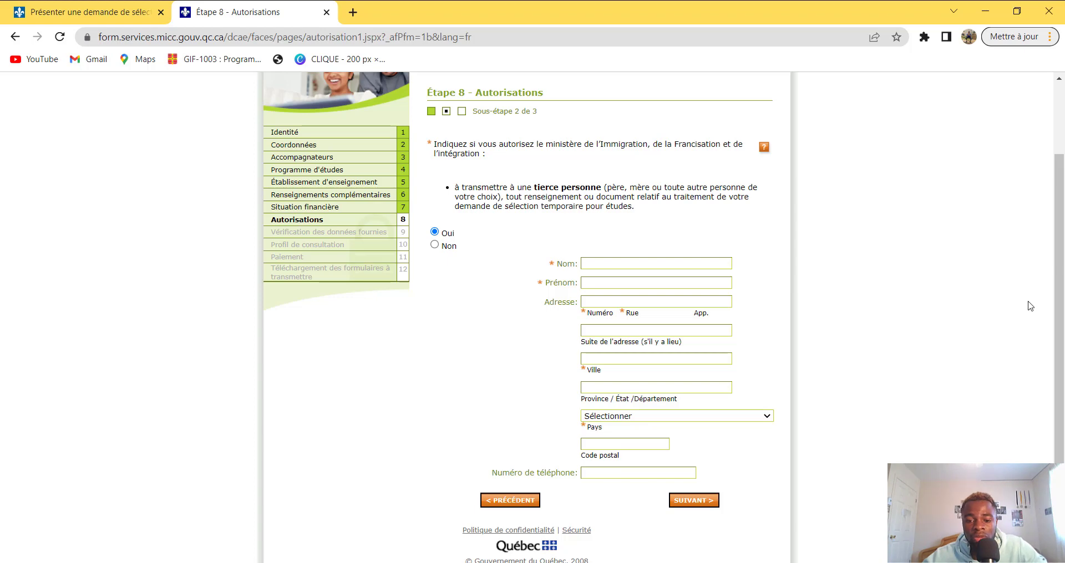
{"action": "left_click_drag", "start_coordinate": [1061, 269], "coordinate": [1058, 197]}
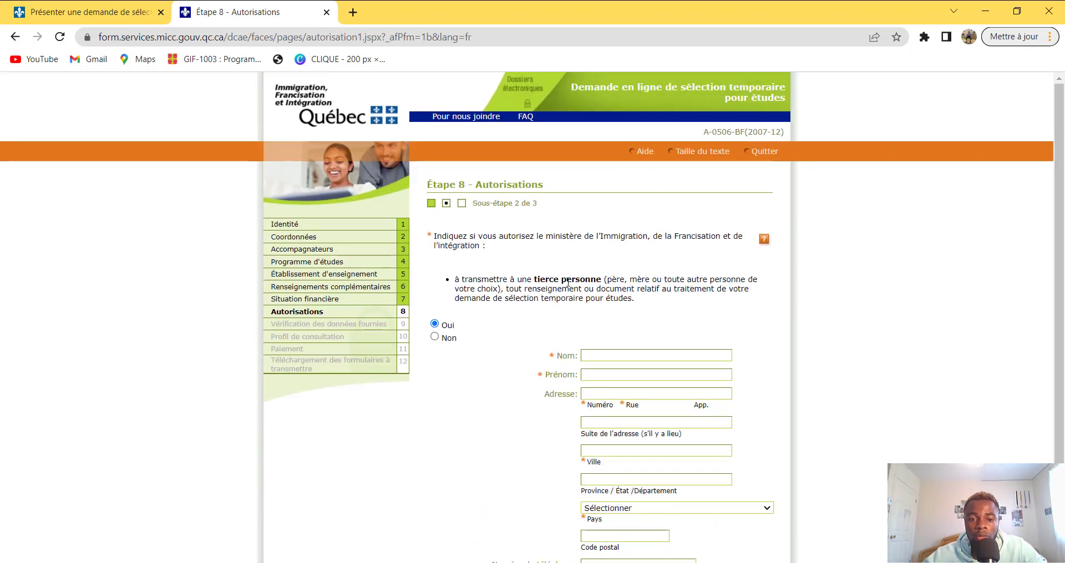
{"action": "left_click", "coordinate": [434, 336]}
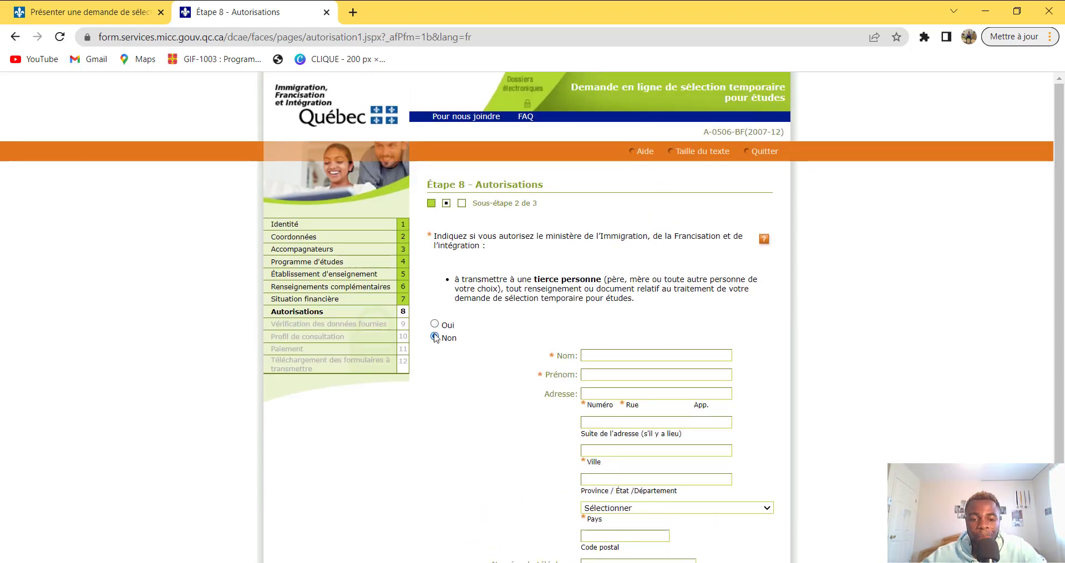
{"action": "left_click", "coordinate": [703, 366]}
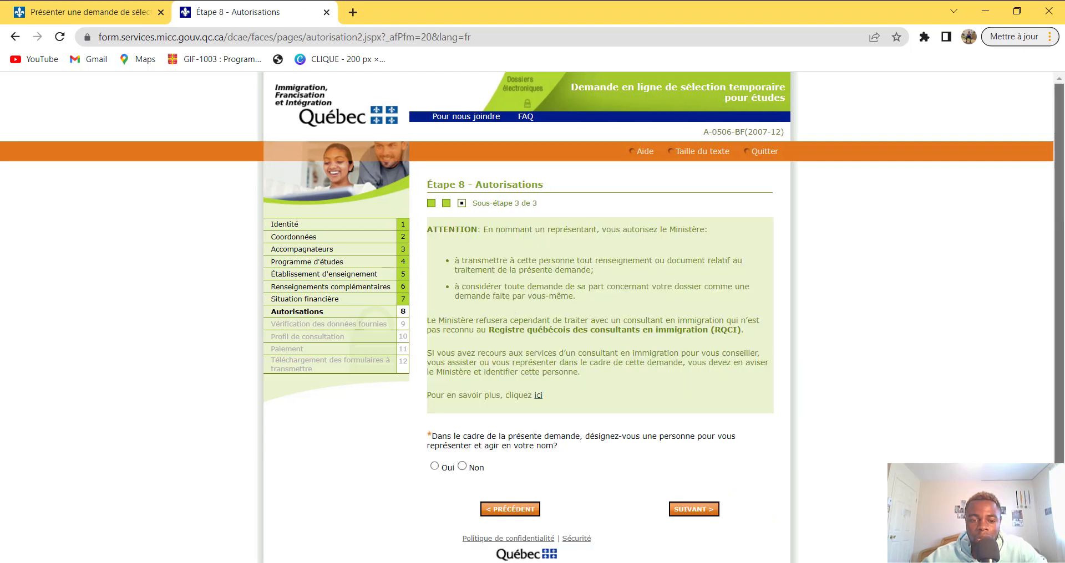
Step: Answer Non to designating a representative and Non to a paid adviser, then submit
{"action": "scroll", "coordinate": [1062, 257], "scroll_direction": "down", "scroll_amount": 1}
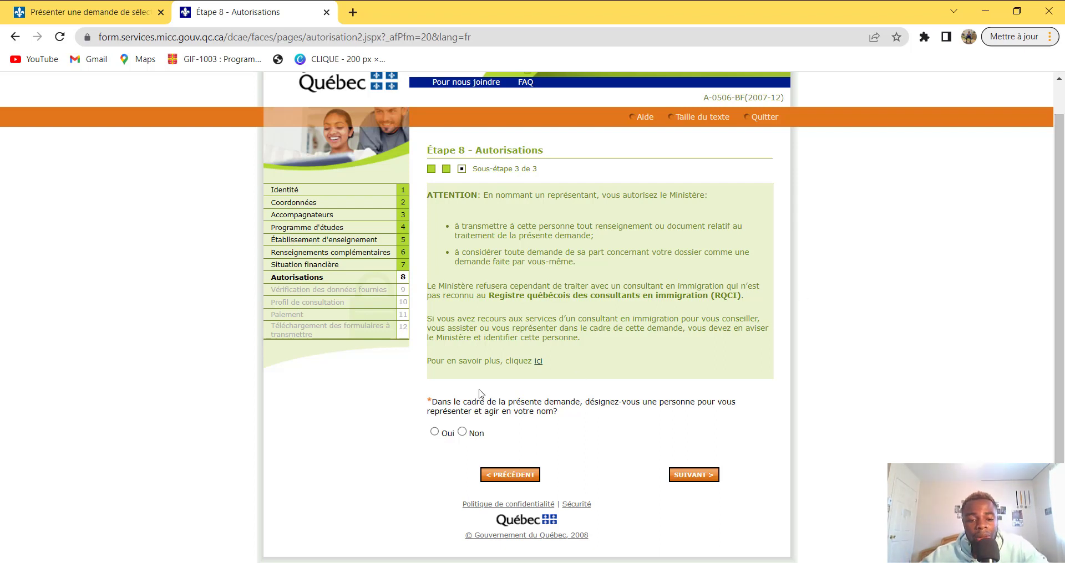
{"action": "left_click", "coordinate": [434, 432]}
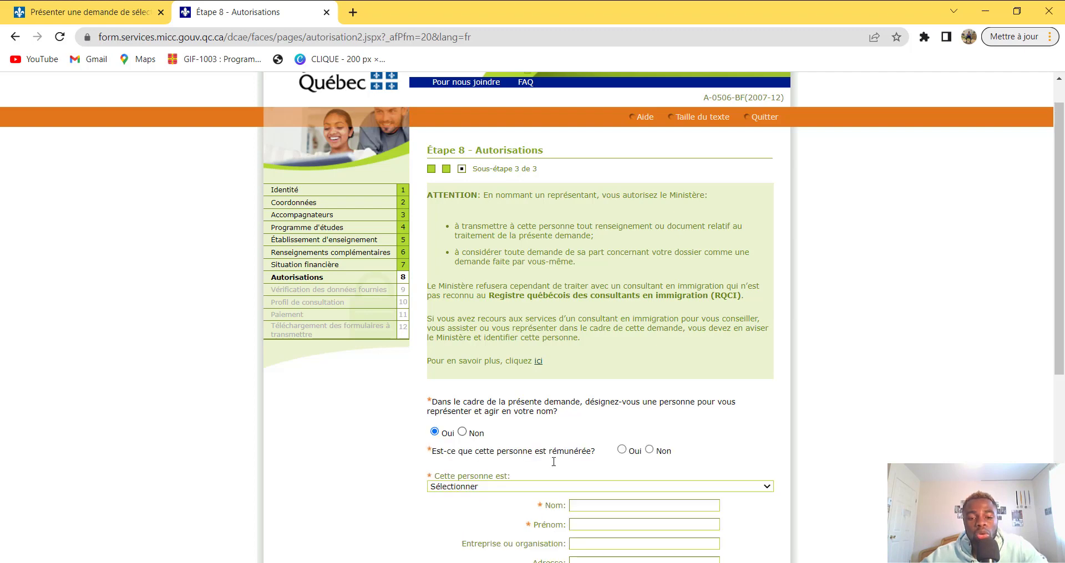
{"action": "scroll", "coordinate": [553, 462], "scroll_direction": "down", "scroll_amount": 3}
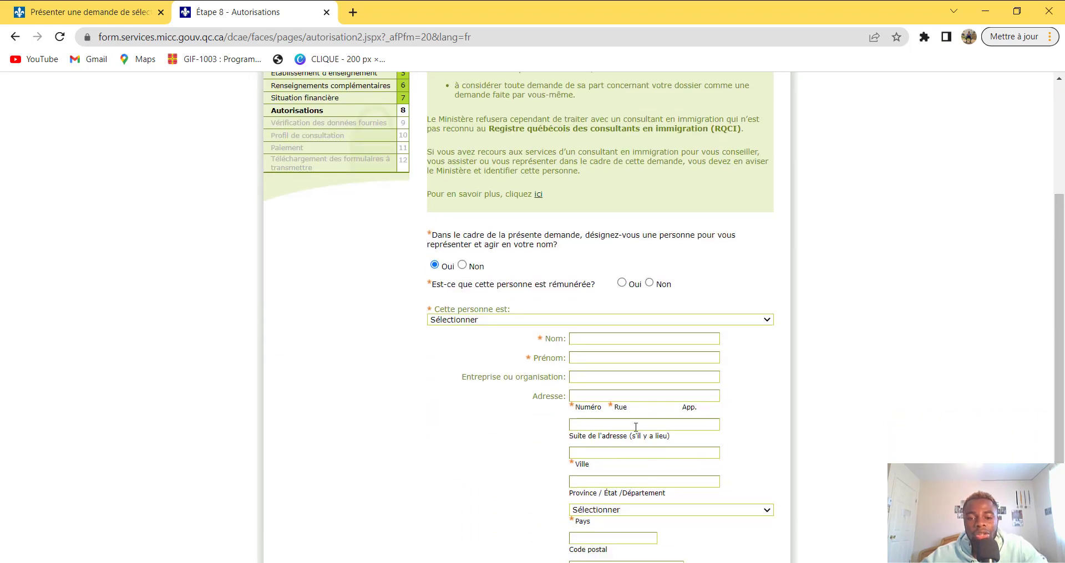
{"action": "left_click_drag", "start_coordinate": [1062, 236], "coordinate": [1058, 127]}
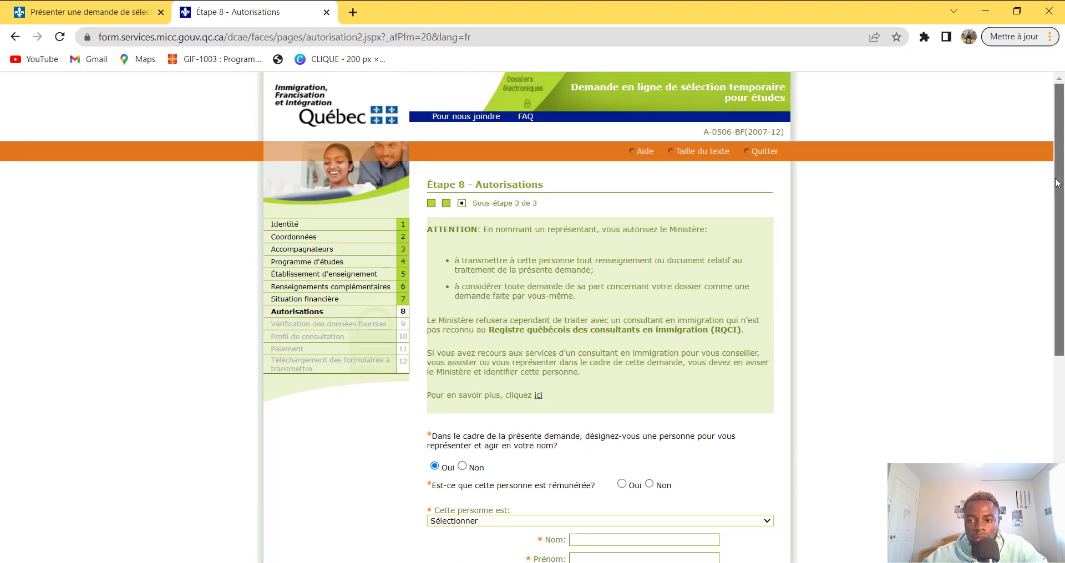
{"action": "left_click_drag", "start_coordinate": [1060, 183], "coordinate": [1061, 246]}
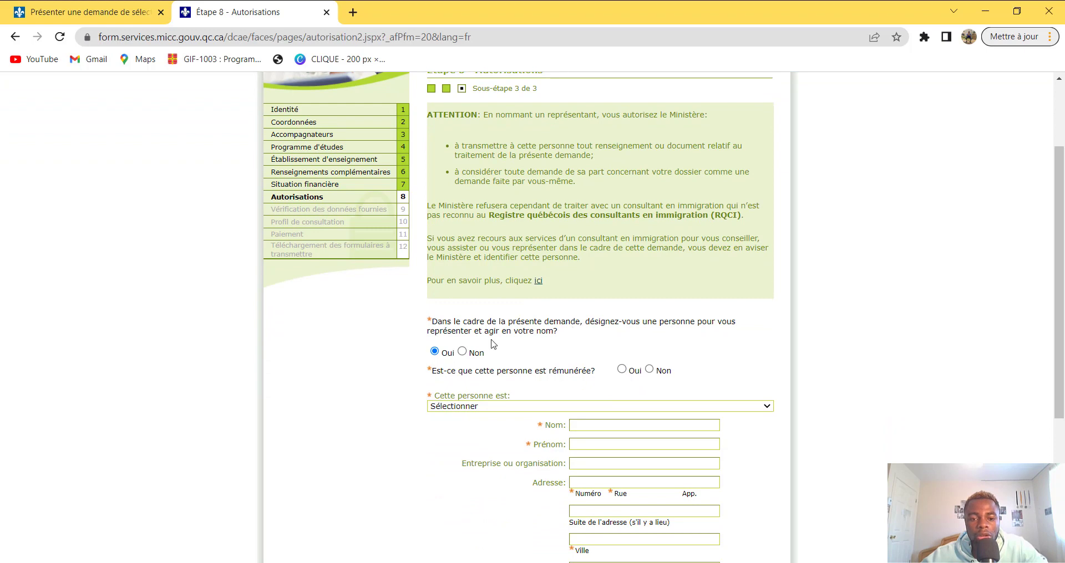
{"action": "left_click", "coordinate": [463, 353]}
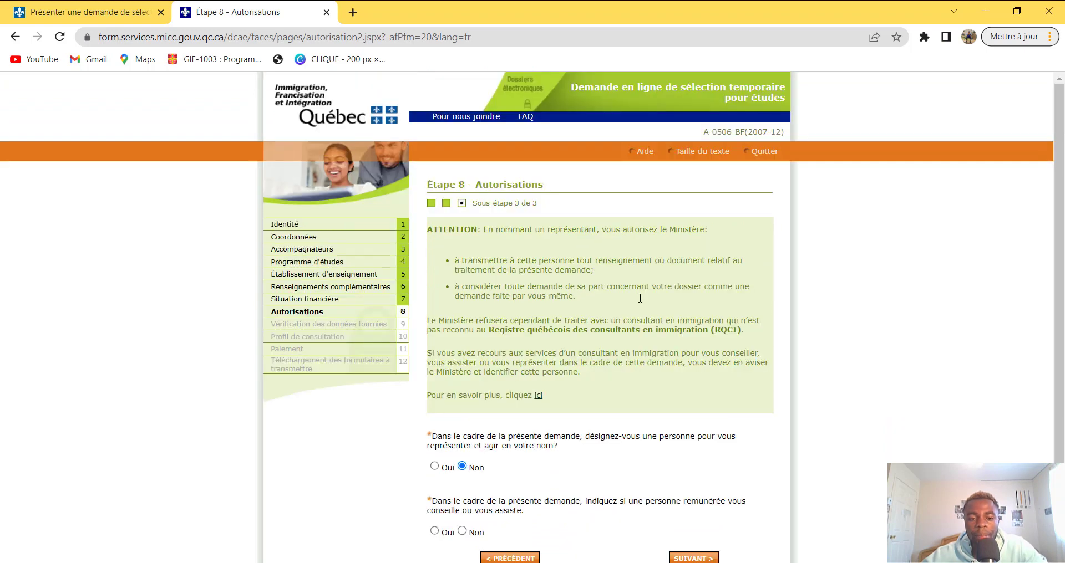
{"action": "scroll", "coordinate": [1060, 386], "scroll_direction": "down", "scroll_amount": 3}
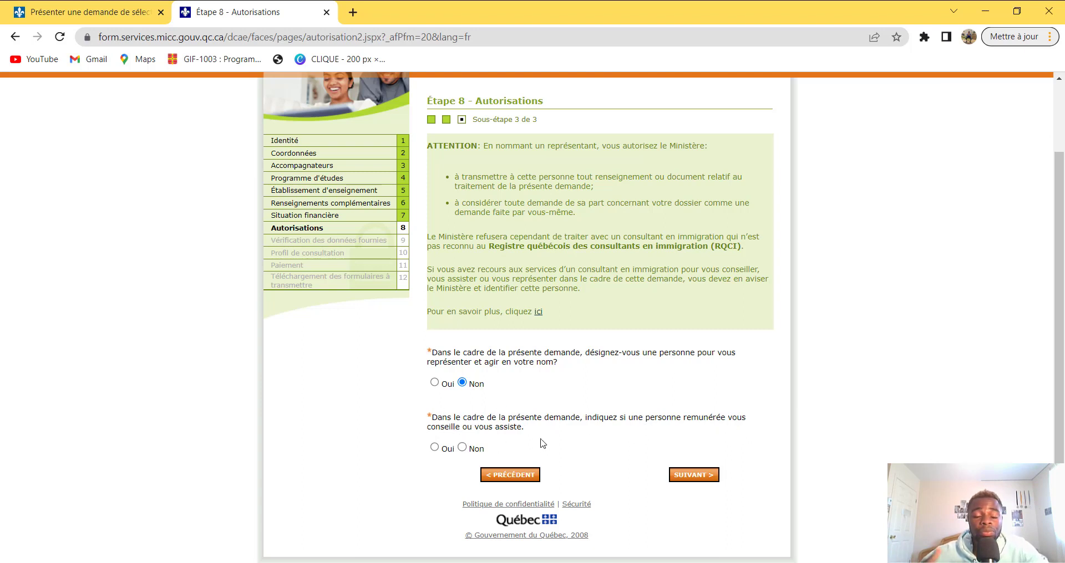
{"action": "left_click", "coordinate": [461, 448]}
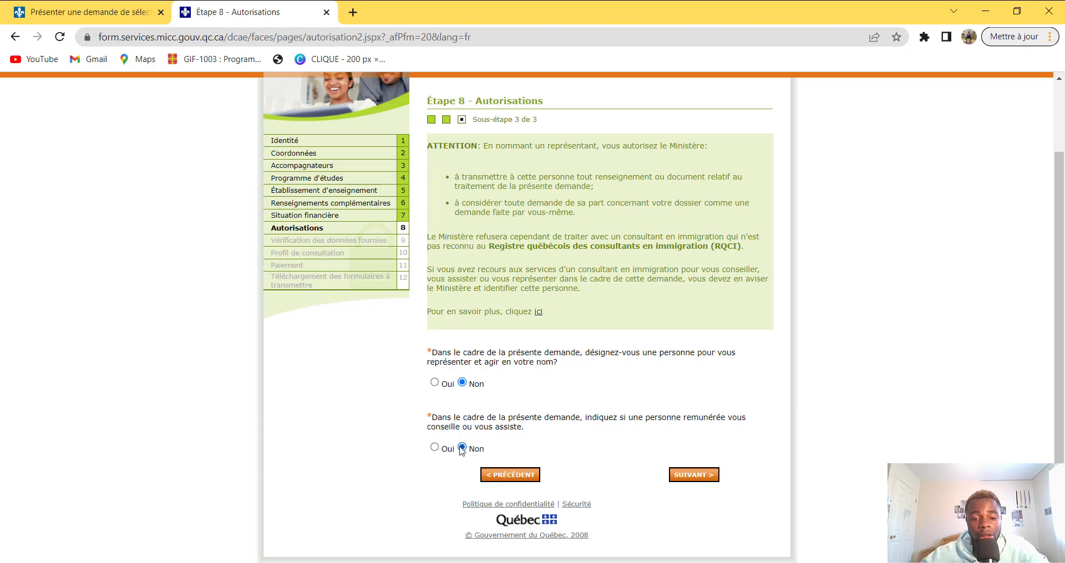
{"action": "left_click", "coordinate": [697, 477]}
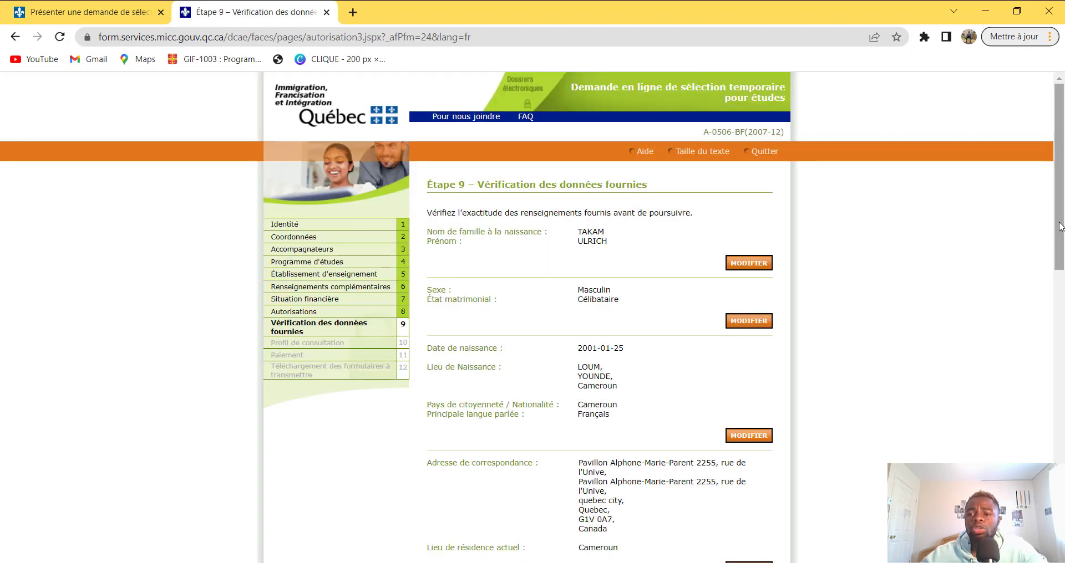
Step: Review the Vérification des données fournies summary and accept it with SUIVANT
{"action": "left_click_drag", "start_coordinate": [1063, 223], "coordinate": [1064, 252]}
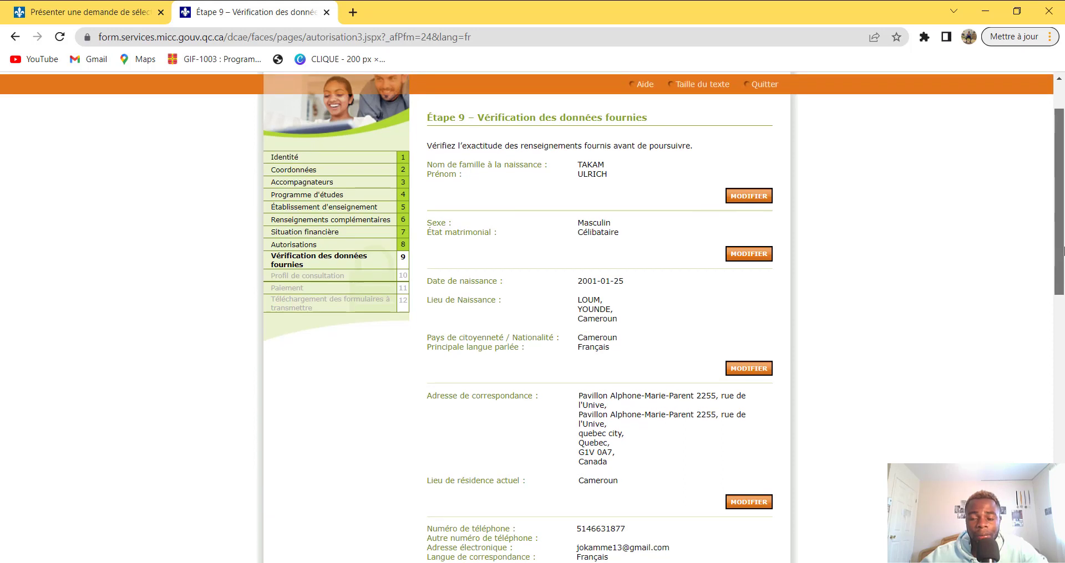
{"action": "scroll", "coordinate": [1063, 250], "scroll_direction": "up", "scroll_amount": 1}
{"action": "scroll", "coordinate": [1063, 250], "scroll_direction": "up", "scroll_amount": 1}
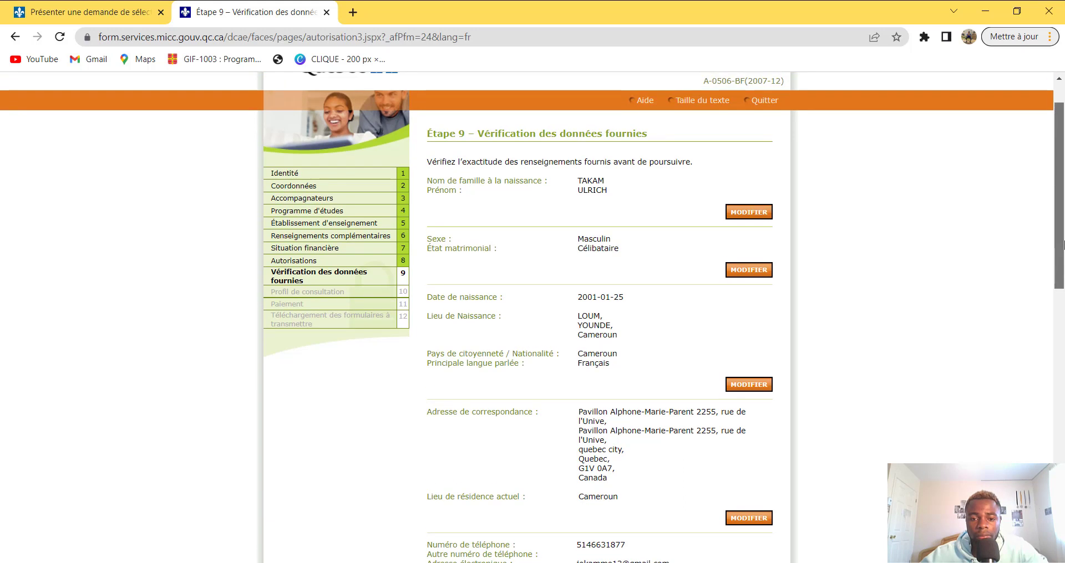
{"action": "scroll", "coordinate": [1063, 128], "scroll_direction": "up", "scroll_amount": 2}
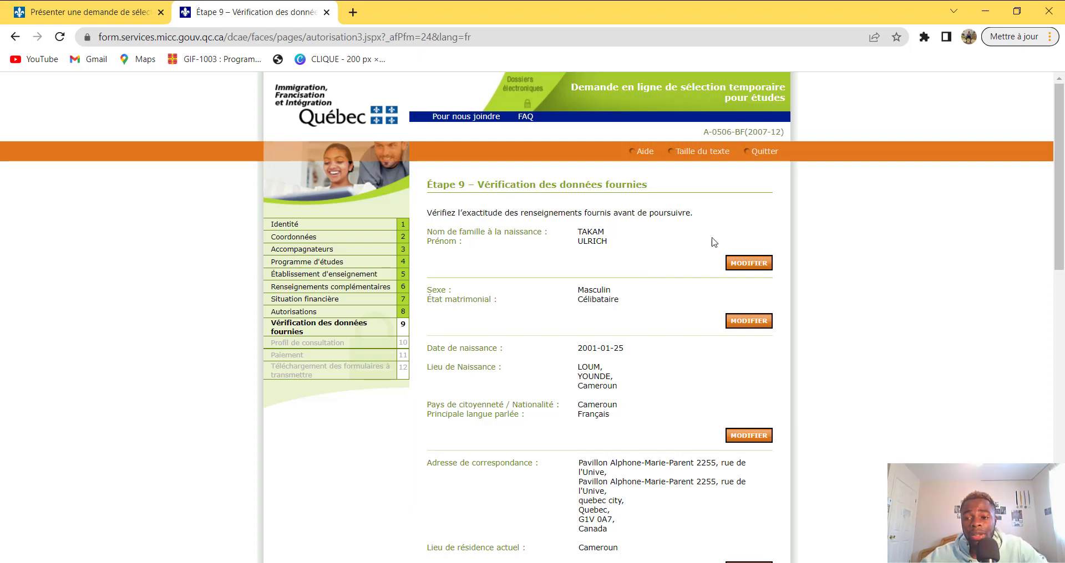
{"action": "left_click_drag", "start_coordinate": [1063, 217], "coordinate": [1063, 382]}
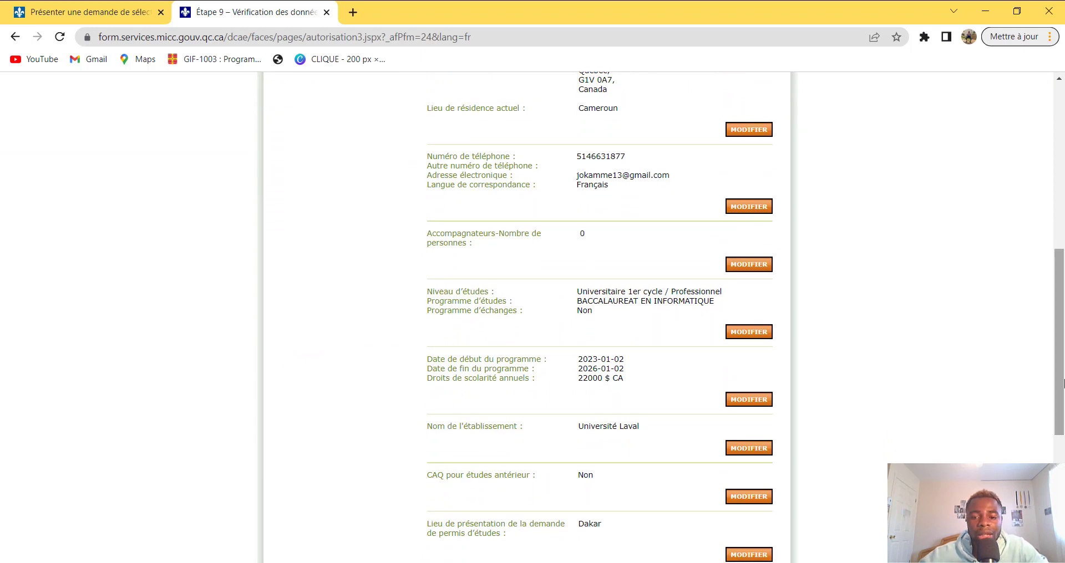
{"action": "left_click_drag", "start_coordinate": [1063, 383], "coordinate": [1062, 496]}
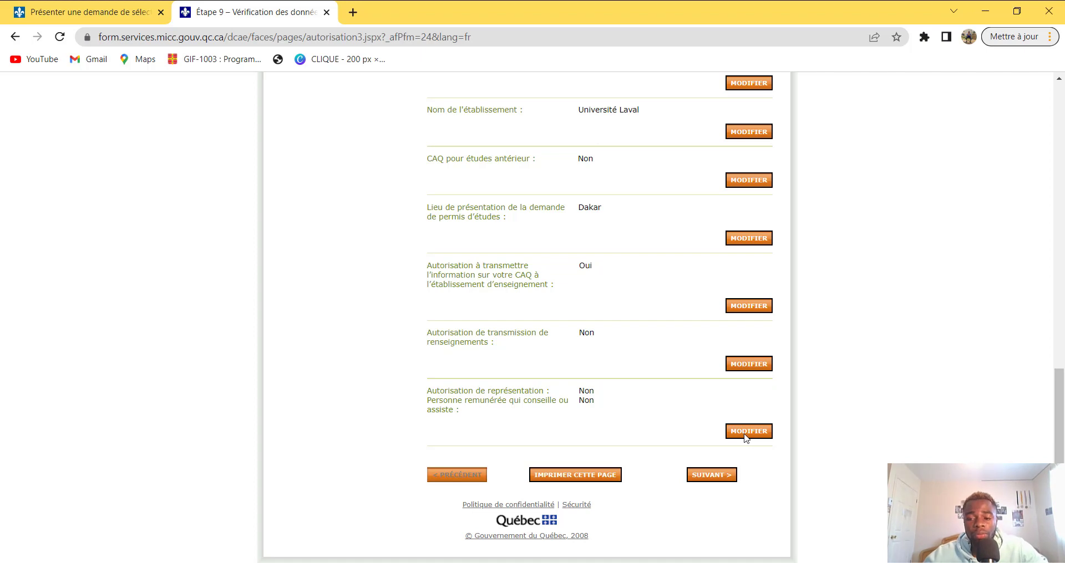
{"action": "left_click_drag", "start_coordinate": [1058, 416], "coordinate": [1041, 183]}
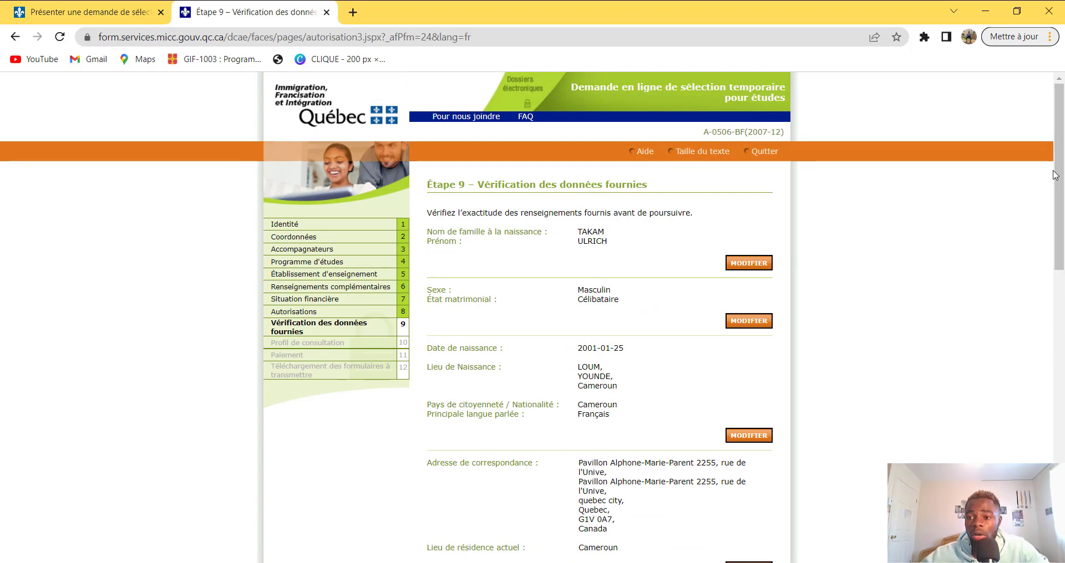
{"action": "left_click_drag", "start_coordinate": [1057, 177], "coordinate": [1059, 460]}
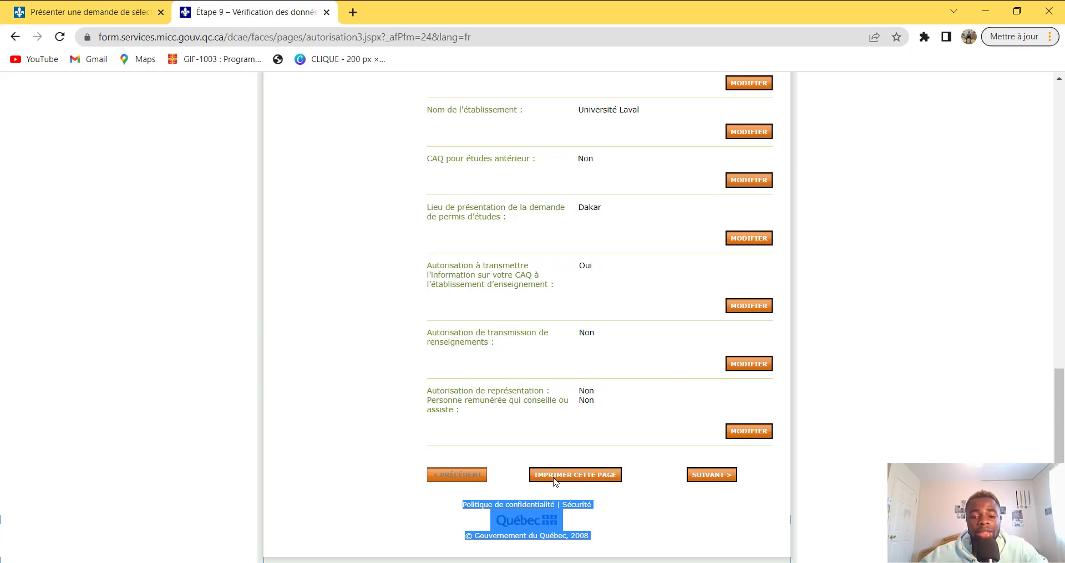
{"action": "left_click", "coordinate": [689, 516]}
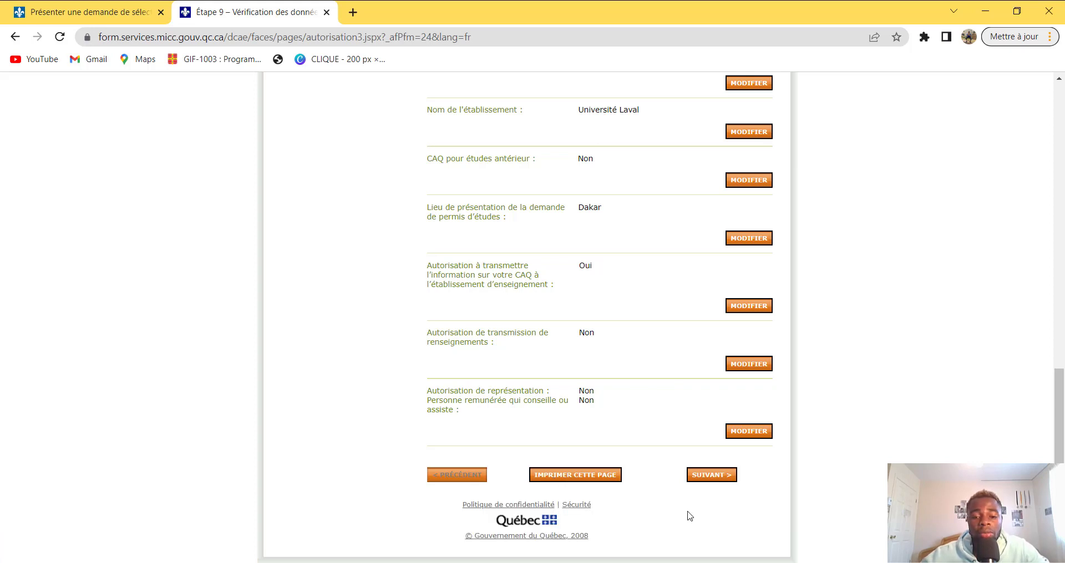
{"action": "left_click", "coordinate": [726, 478]}
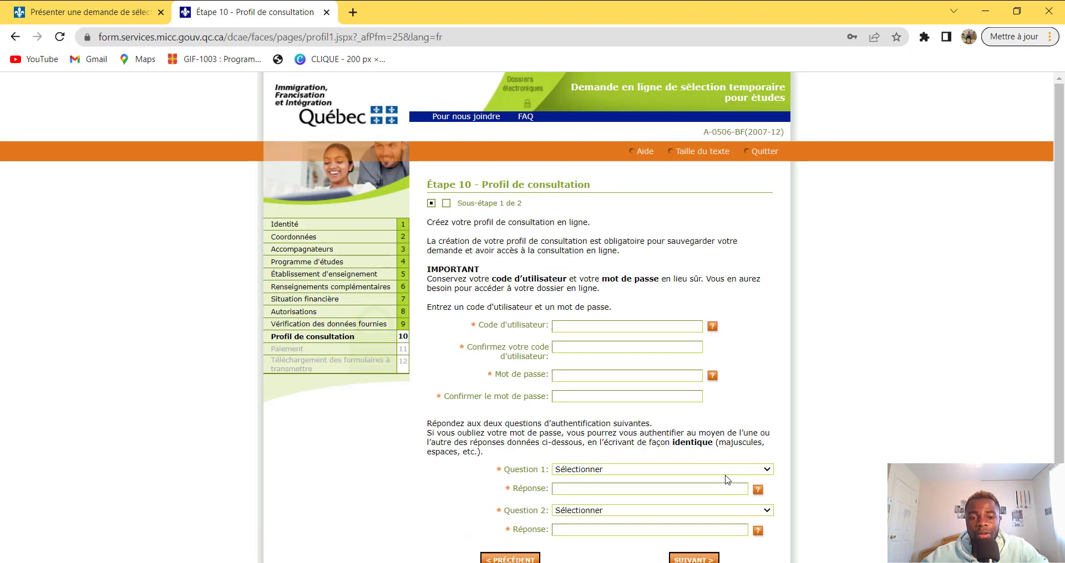
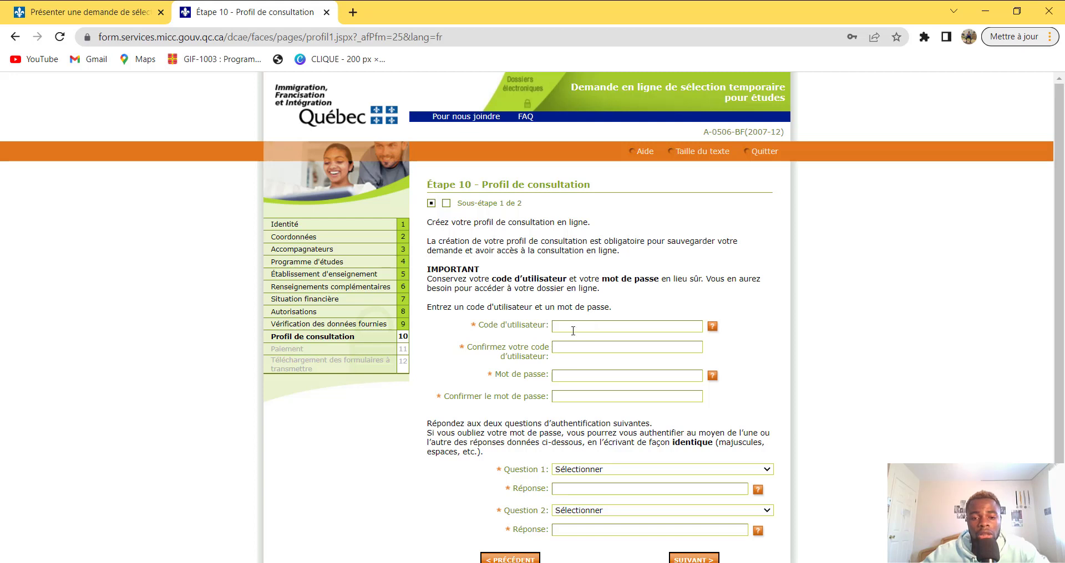
Step: Enter the chosen user code in Code d'utilisateur and repeat it in Confirmez votre code
{"action": "left_click", "coordinate": [573, 331]}
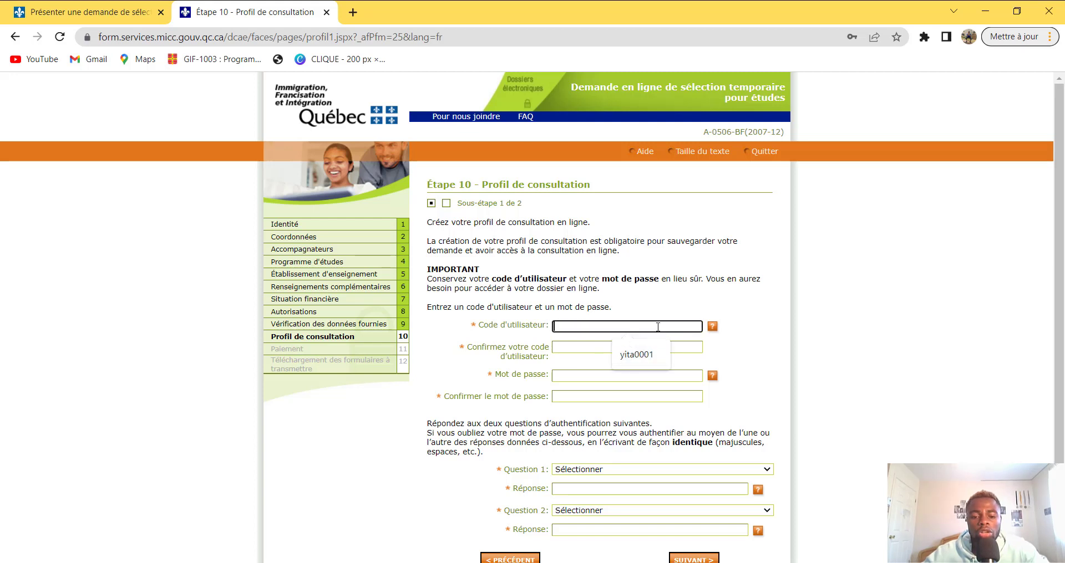
{"action": "type", "text": "t"}
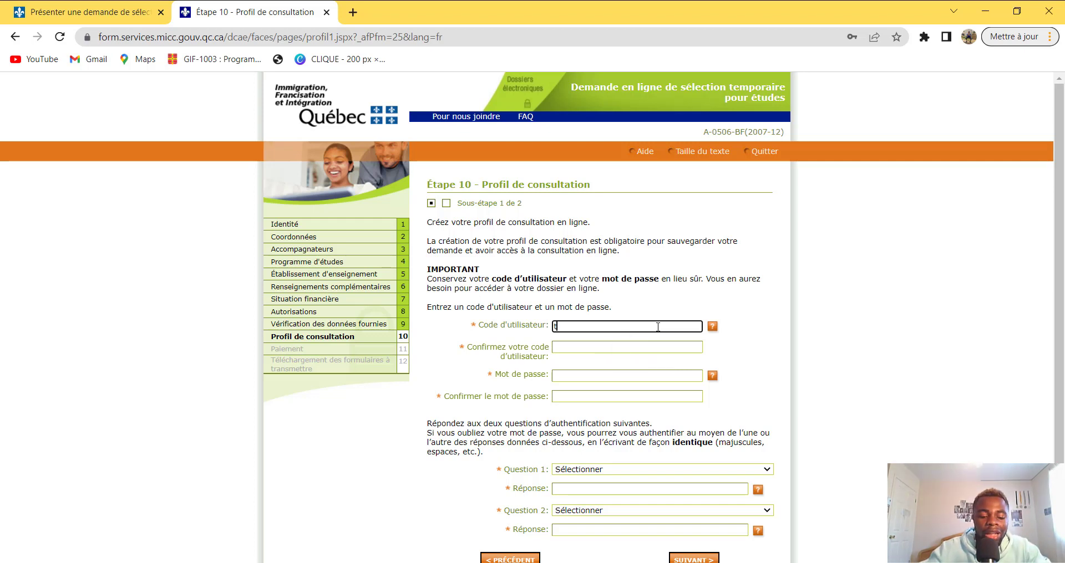
{"action": "type", "text": "ati"}
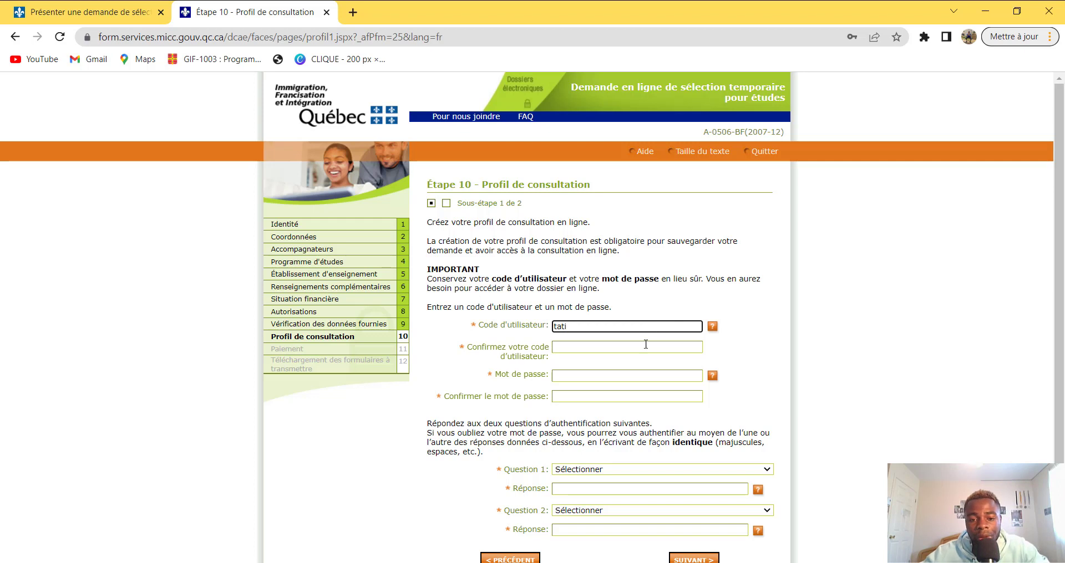
{"action": "left_click", "coordinate": [584, 348]}
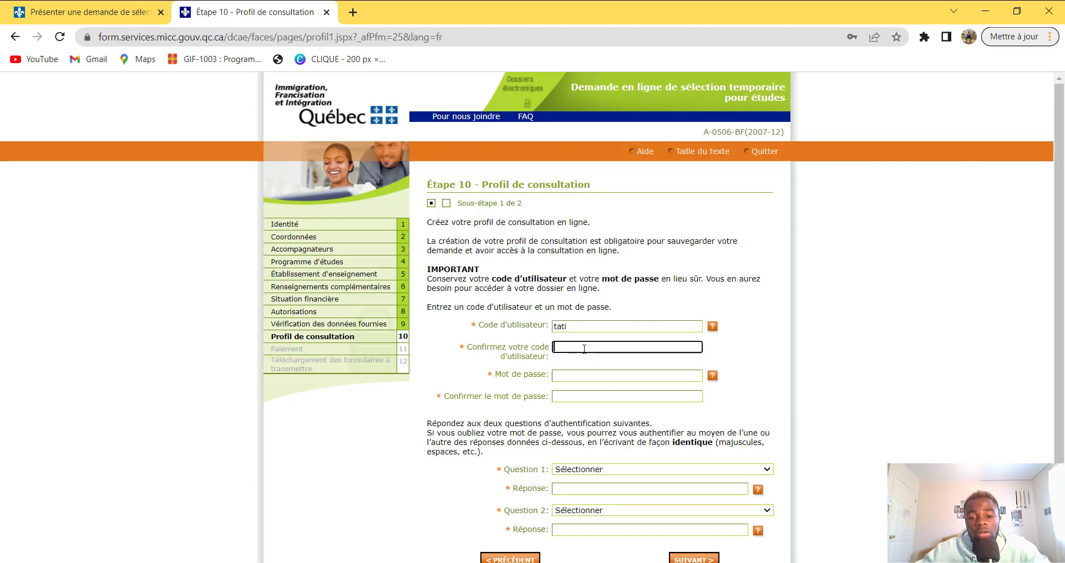
{"action": "type", "text": "tati"}
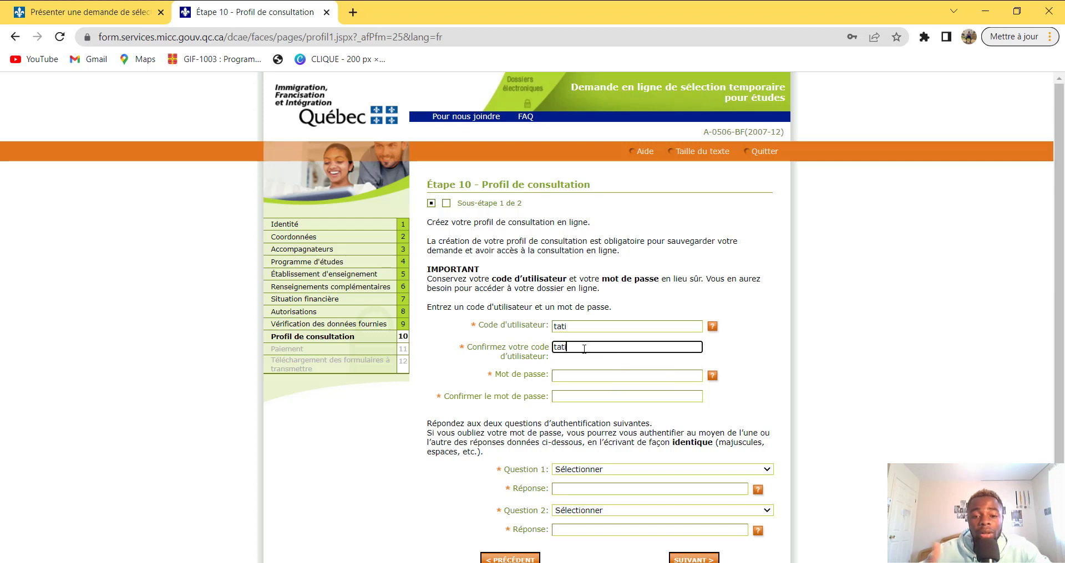
Step: Enter the account password in Mot de passe and again in Confirmer le mot de passe
{"action": "left_click", "coordinate": [573, 377]}
{"action": "type", "text": "•"}
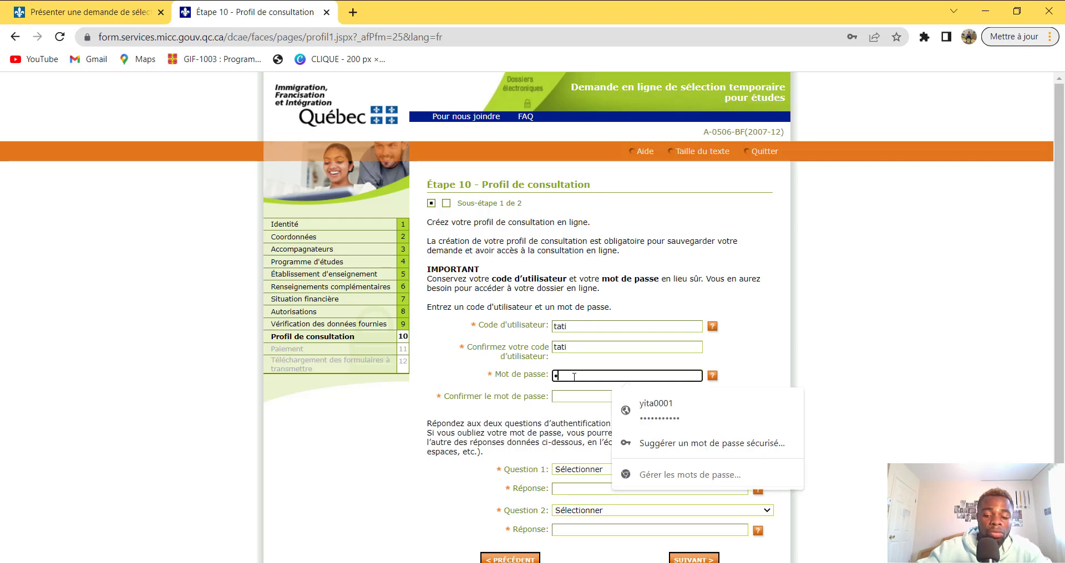
{"action": "type", "text": "•••••••"}
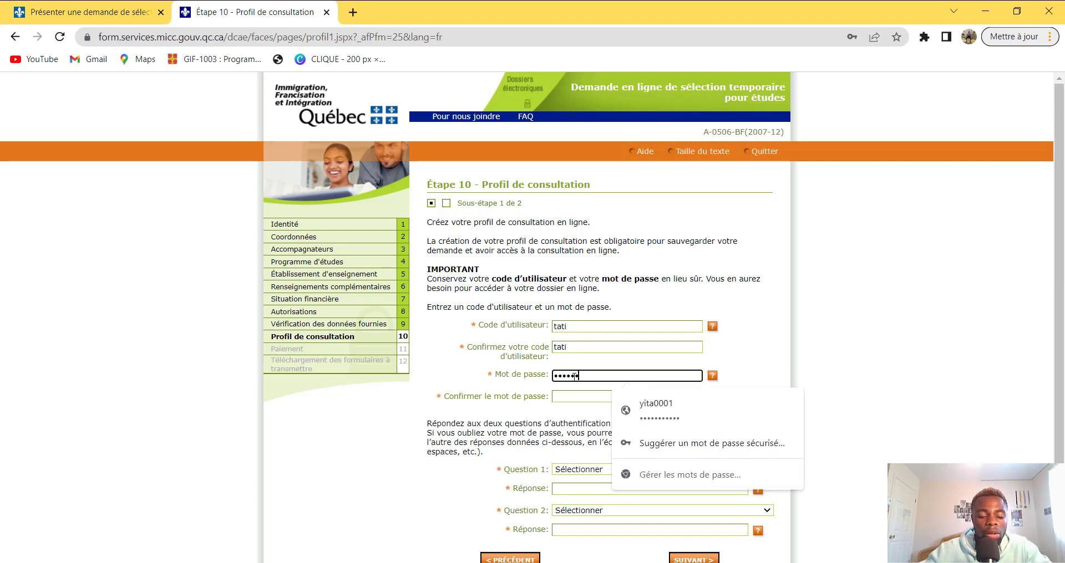
{"action": "type", "text": "••••••"}
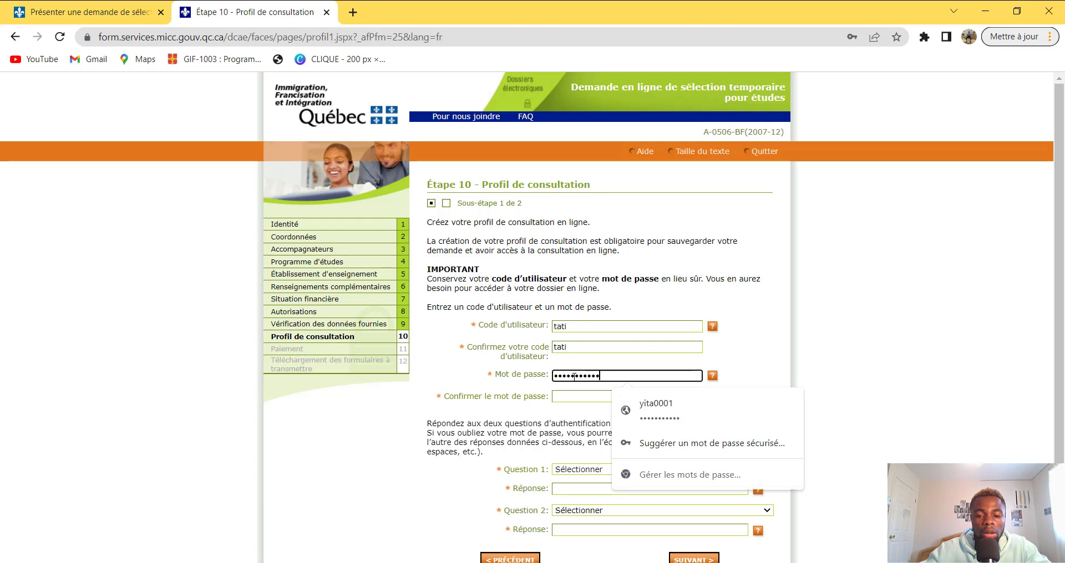
{"action": "left_click", "coordinate": [558, 394]}
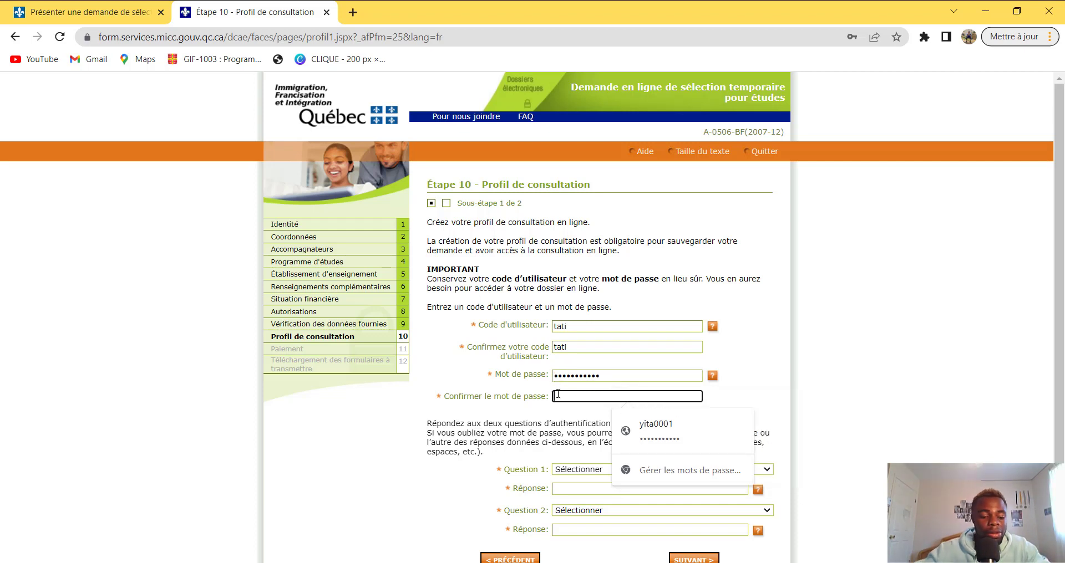
{"action": "type", "text": "•"}
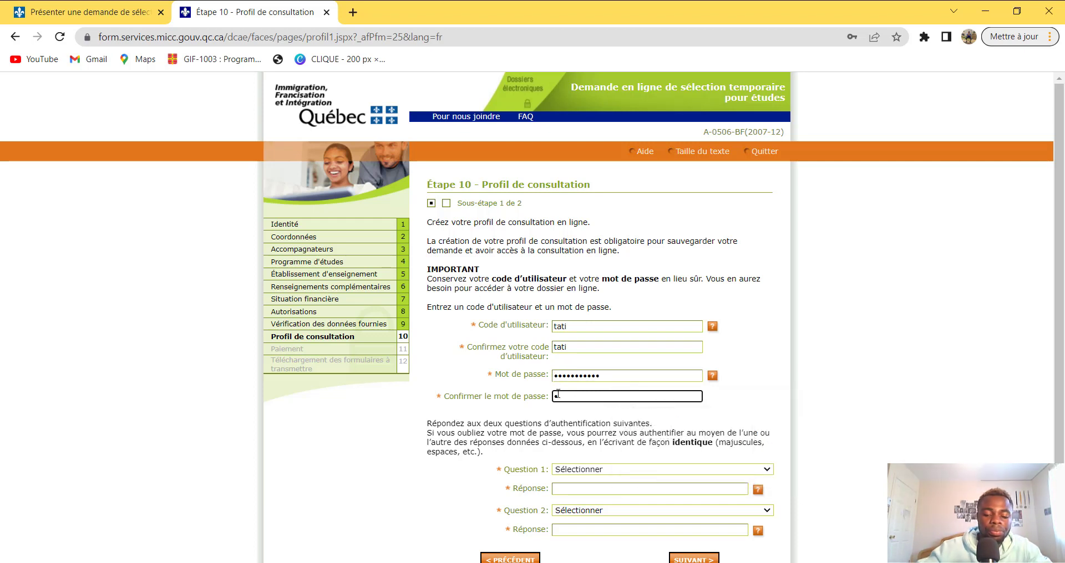
{"action": "type", "text": "••••••"}
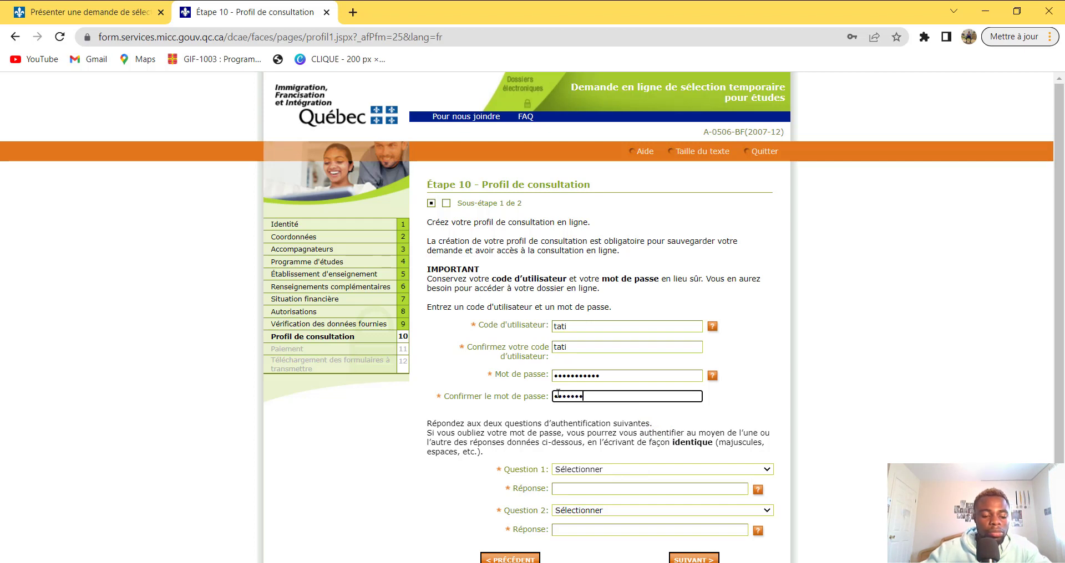
{"action": "type", "text": "•"}
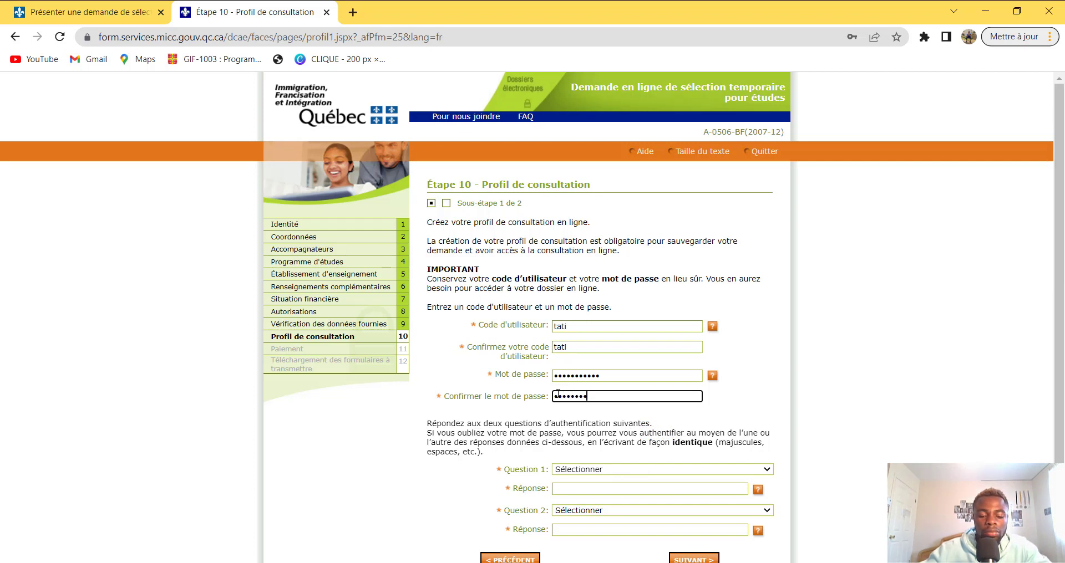
{"action": "type", "text": "•••"}
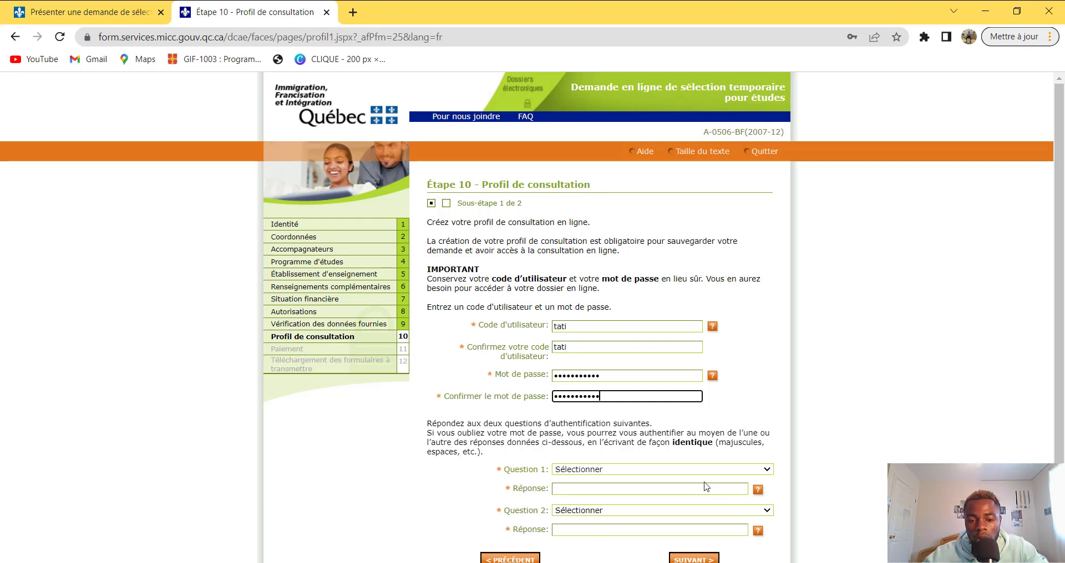
{"action": "left_click_drag", "start_coordinate": [1060, 366], "coordinate": [1064, 422]}
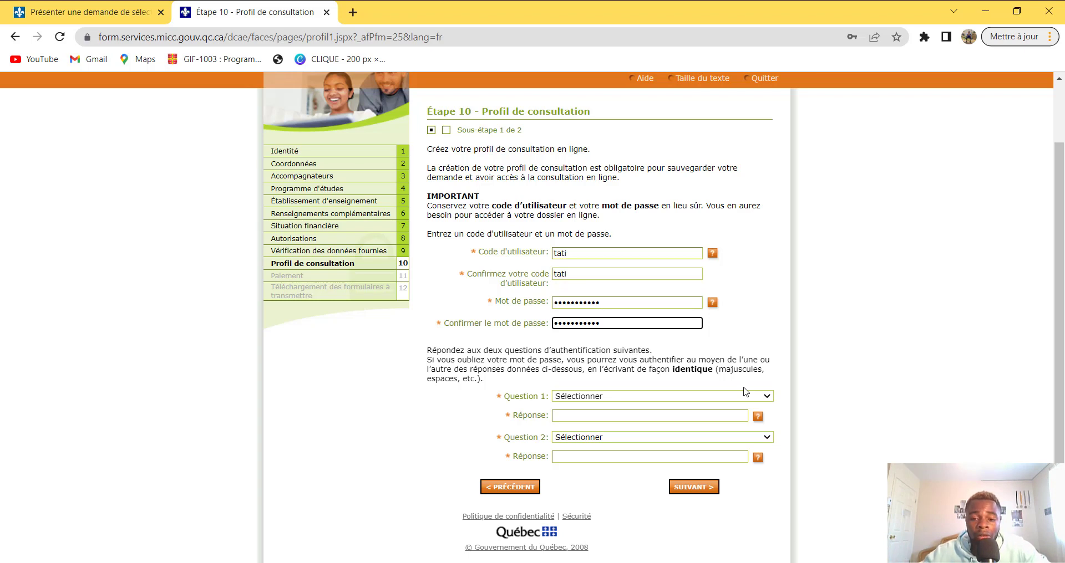
Step: Set Question 1 to 'Quel est mon type de musique préféré?' and type its secret answer
{"action": "left_click", "coordinate": [704, 398]}
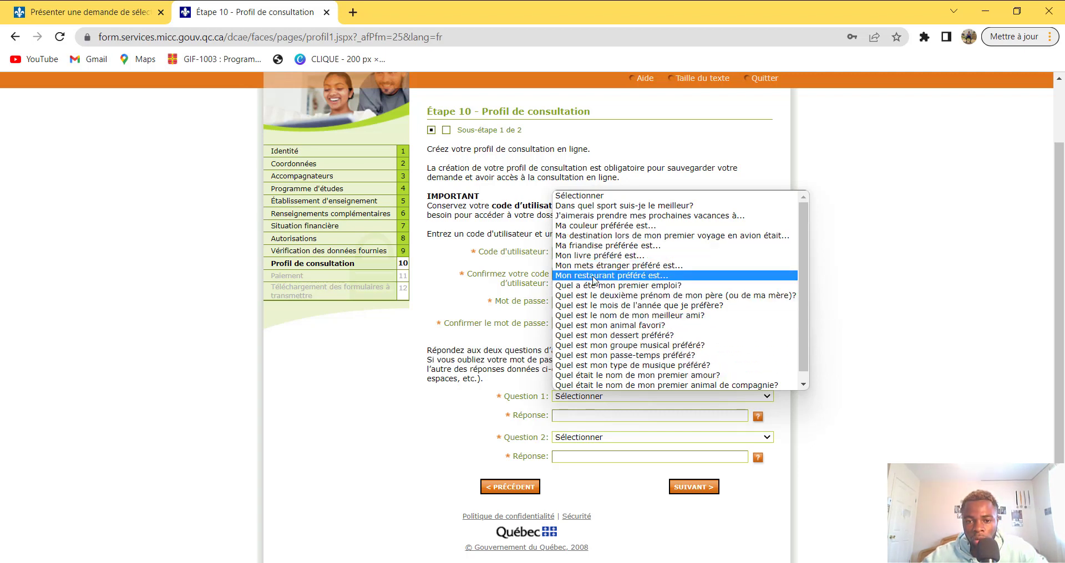
{"action": "left_click", "coordinate": [620, 348]}
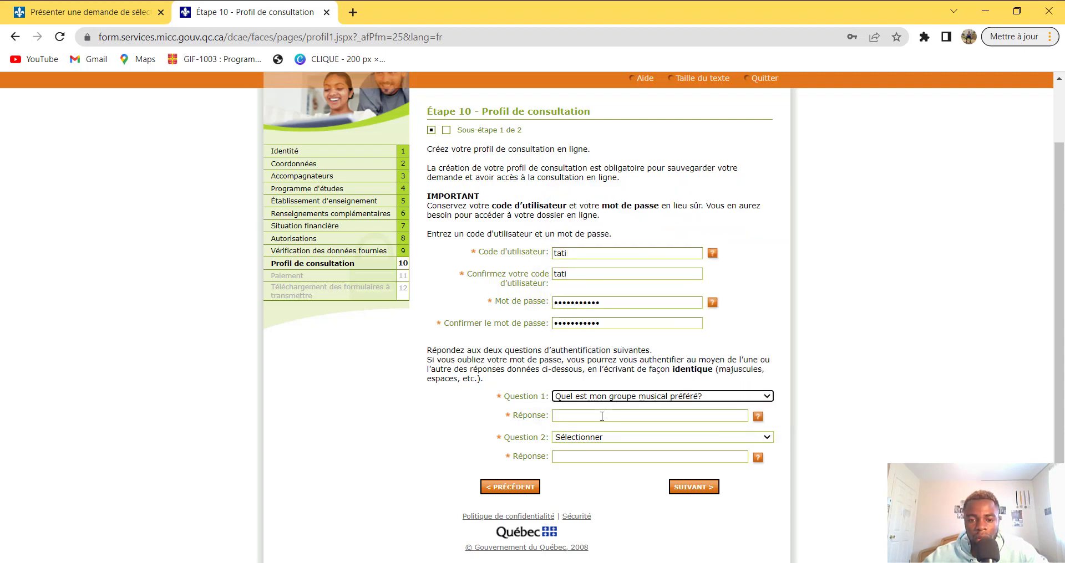
{"action": "left_click", "coordinate": [628, 397]}
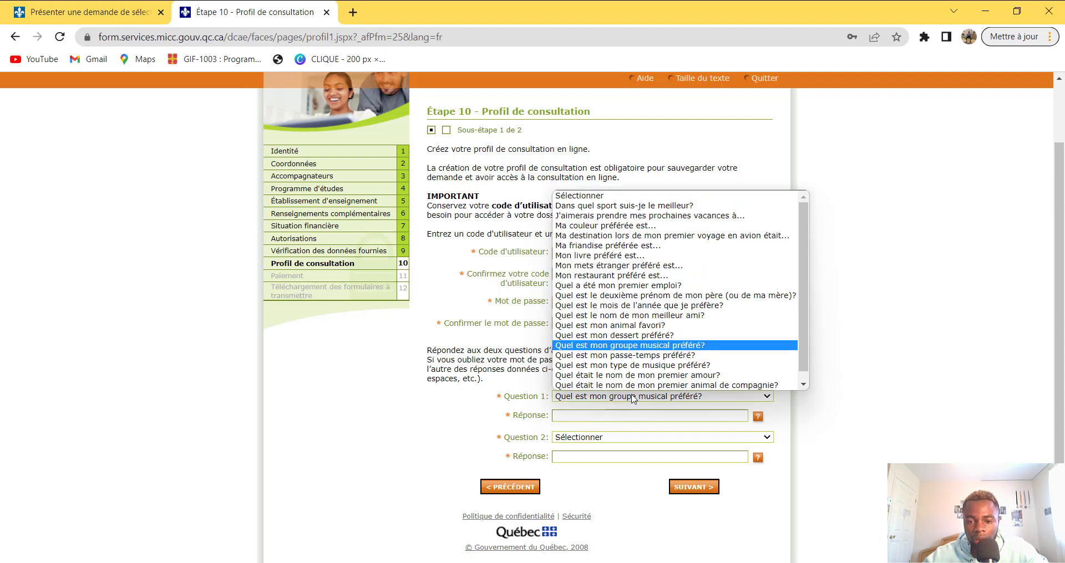
{"action": "scroll", "coordinate": [660, 377], "scroll_direction": "down", "scroll_amount": 1}
{"action": "left_click", "coordinate": [660, 357]}
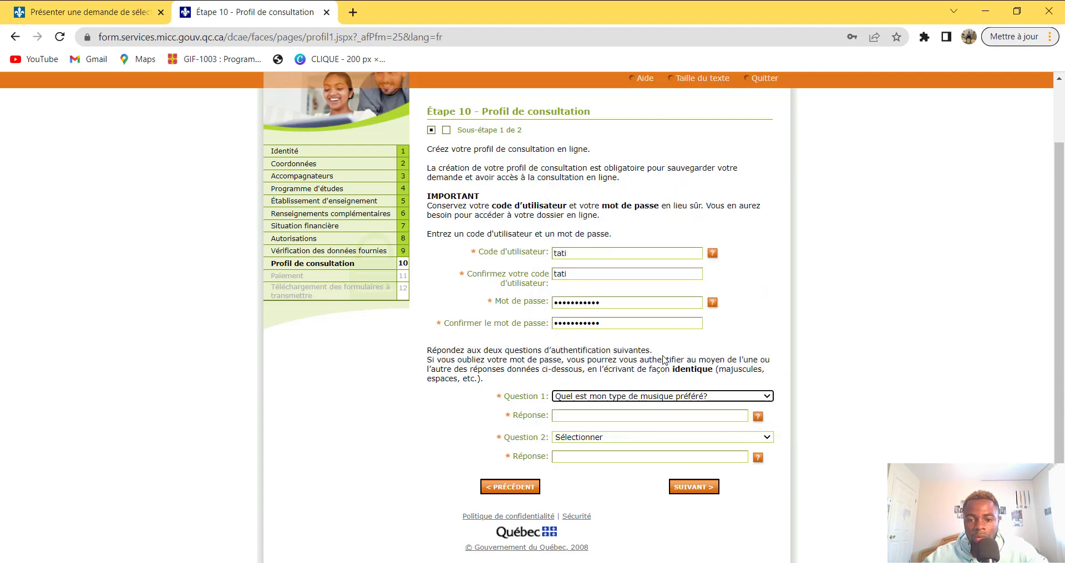
{"action": "left_click", "coordinate": [616, 415]}
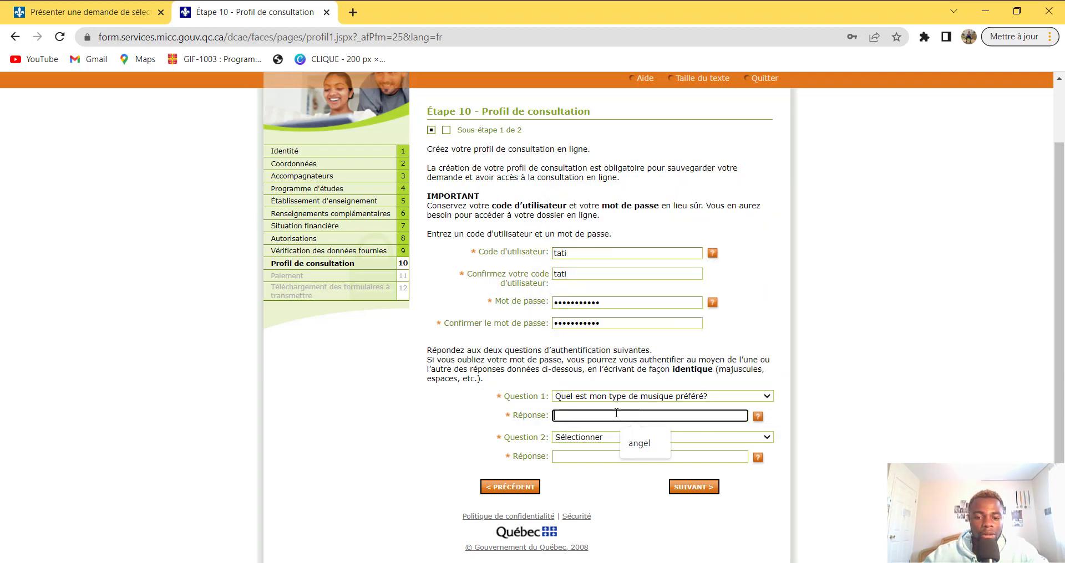
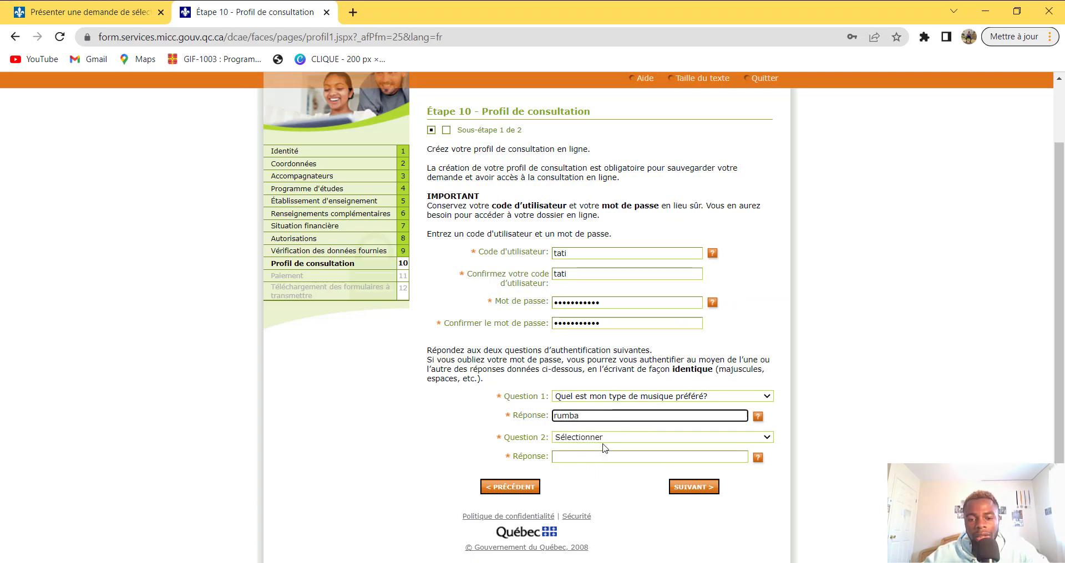
Step: Set Question 2 to 'Mon mets étranger préféré est...' and type its secret answer
{"action": "left_click", "coordinate": [611, 437]}
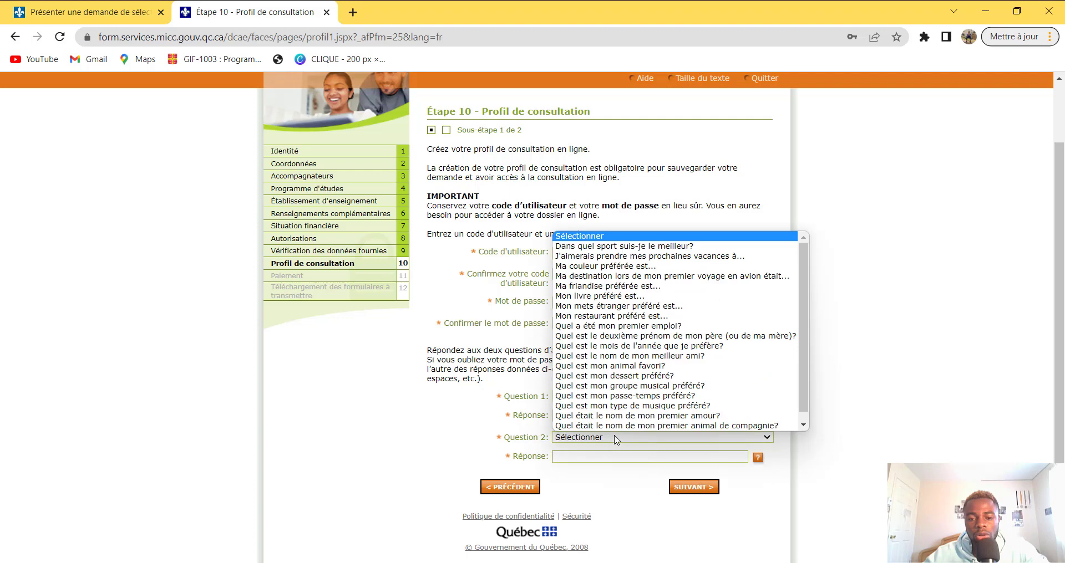
{"action": "left_click", "coordinate": [643, 315]}
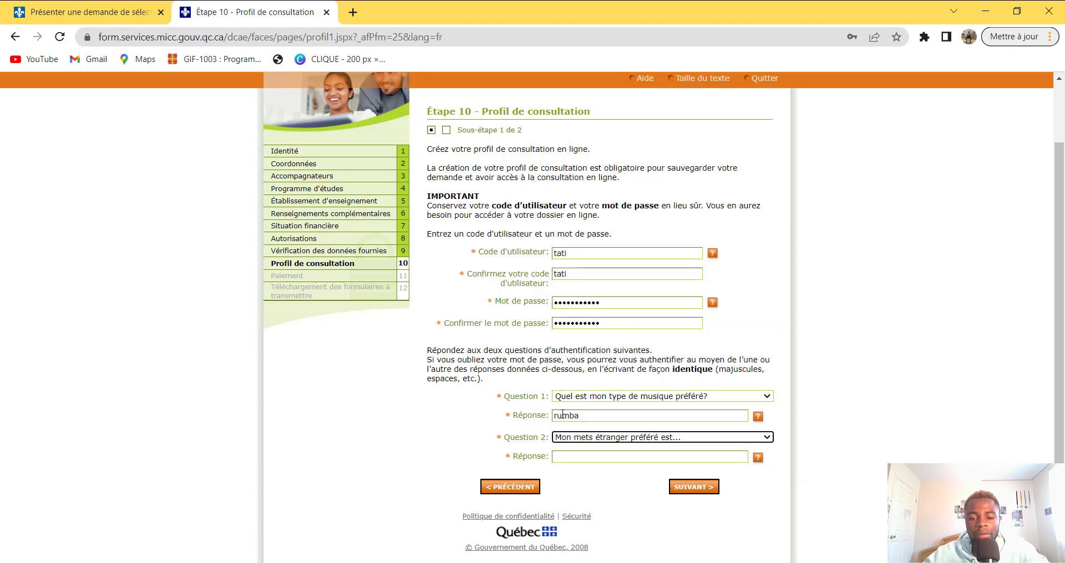
{"action": "left_click", "coordinate": [636, 456]}
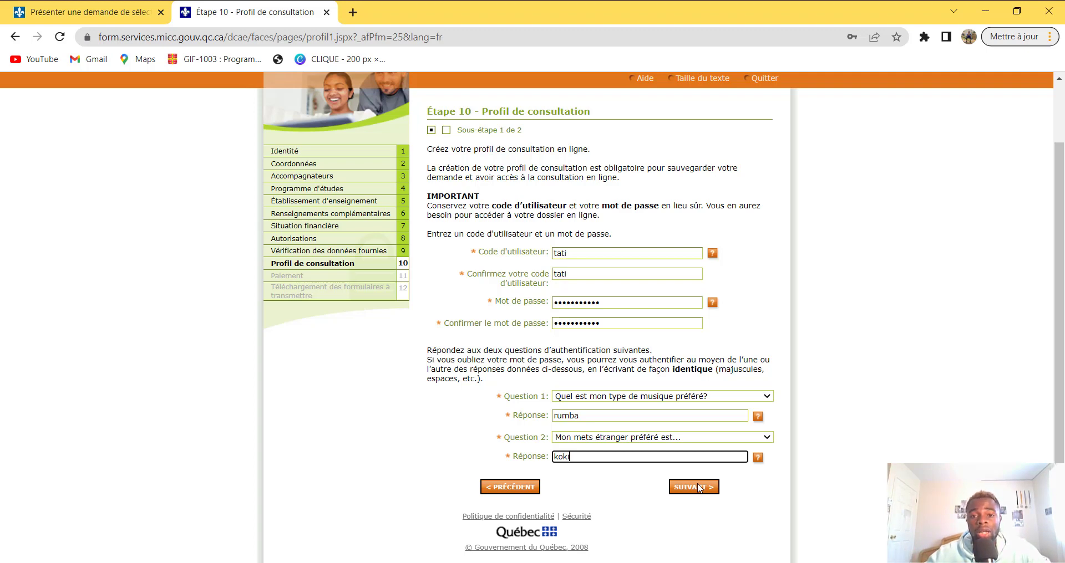
Step: Submit the profile, then replace the rejected user code with a new one and confirm it
{"action": "left_click", "coordinate": [698, 487]}
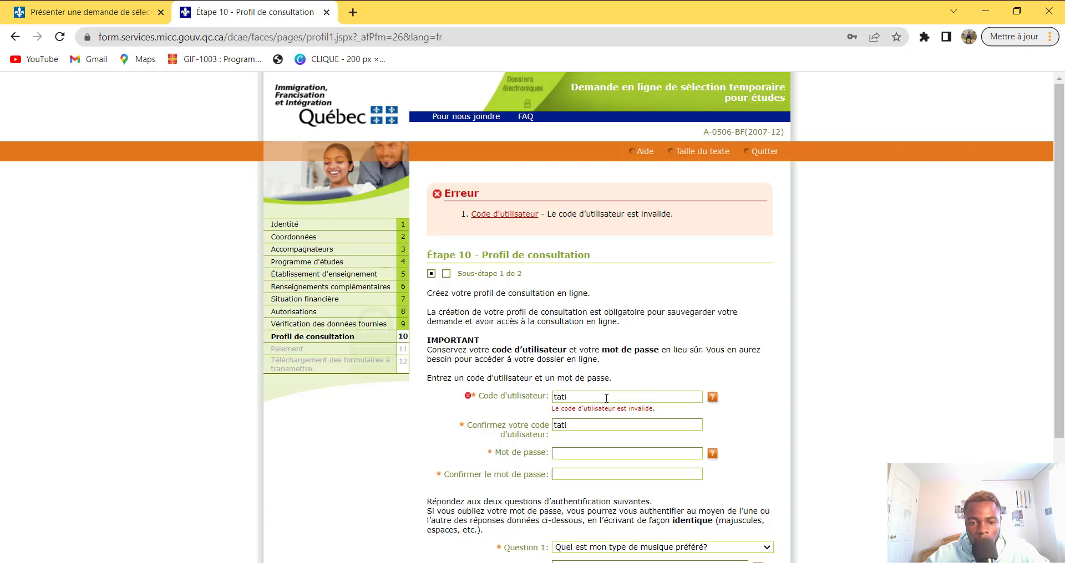
{"action": "mouse_move", "coordinate": [712, 398]}
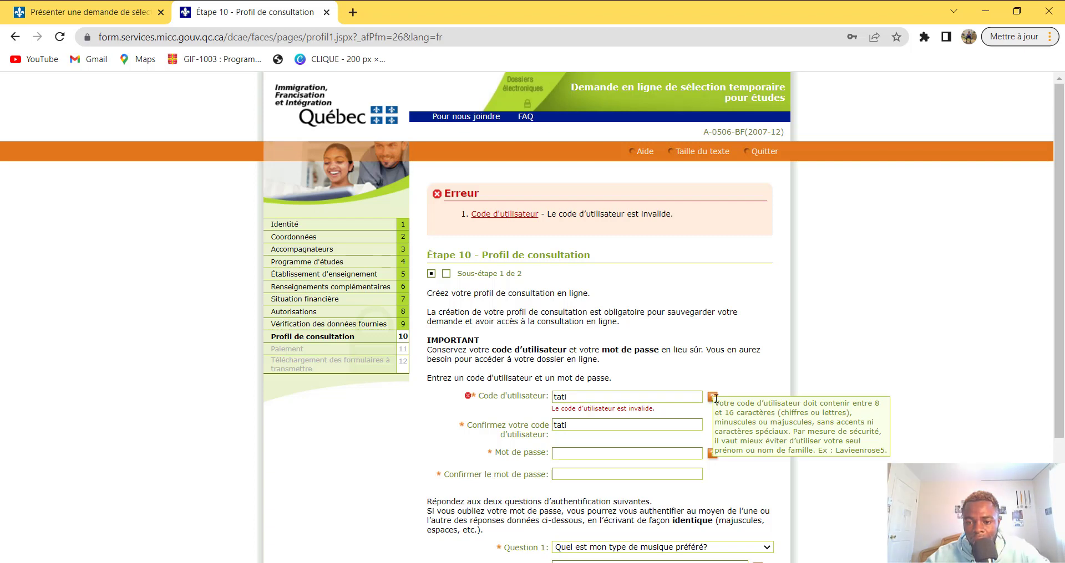
{"action": "left_click", "coordinate": [604, 398]}
{"action": "key", "text": "BackSpace"}
{"action": "key", "text": "BackSpace"}
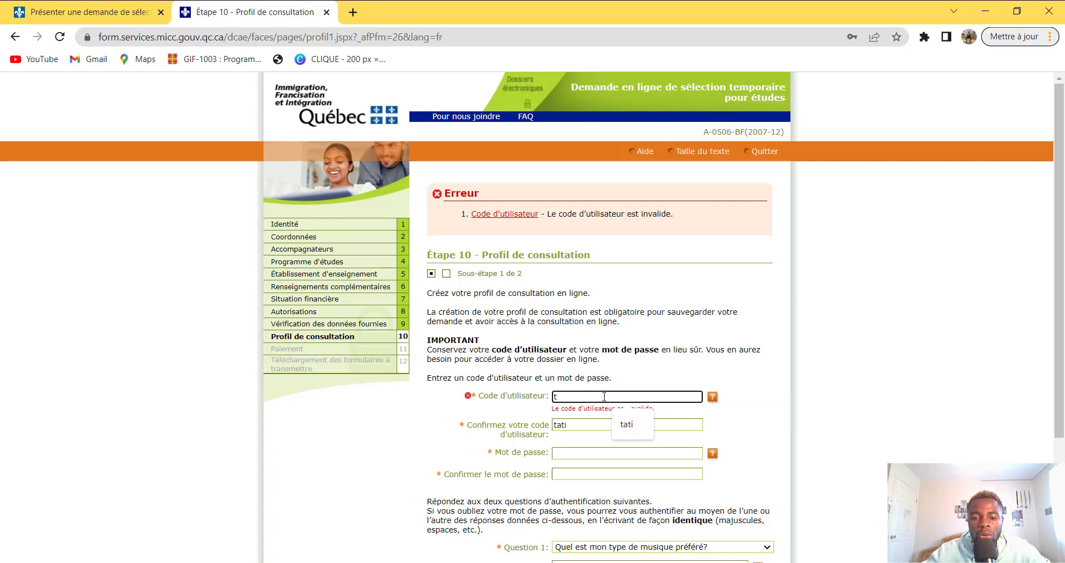
{"action": "key", "text": "BackSpace"}
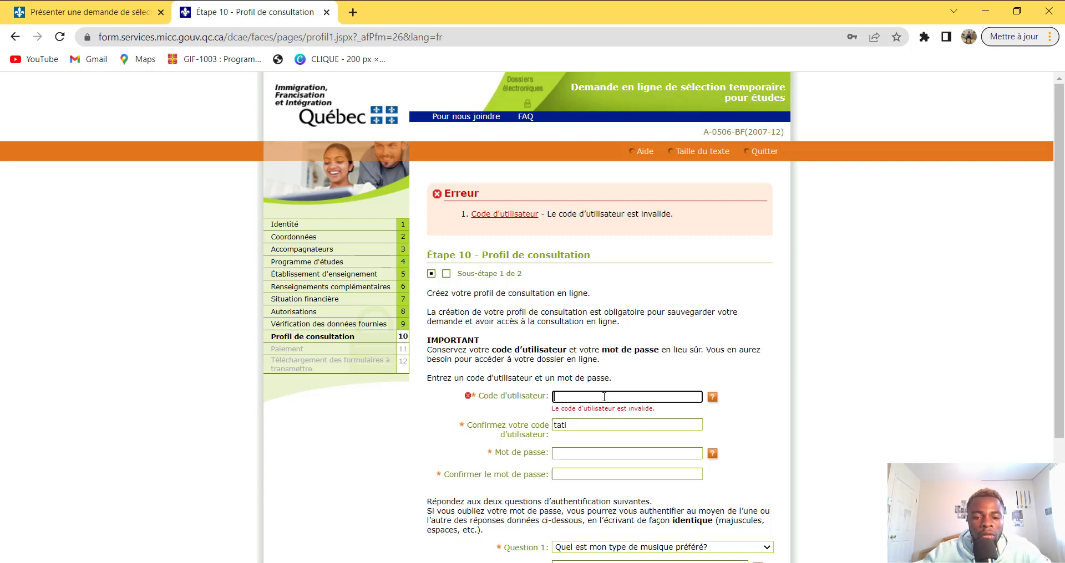
{"action": "type", "text": "parcours99"}
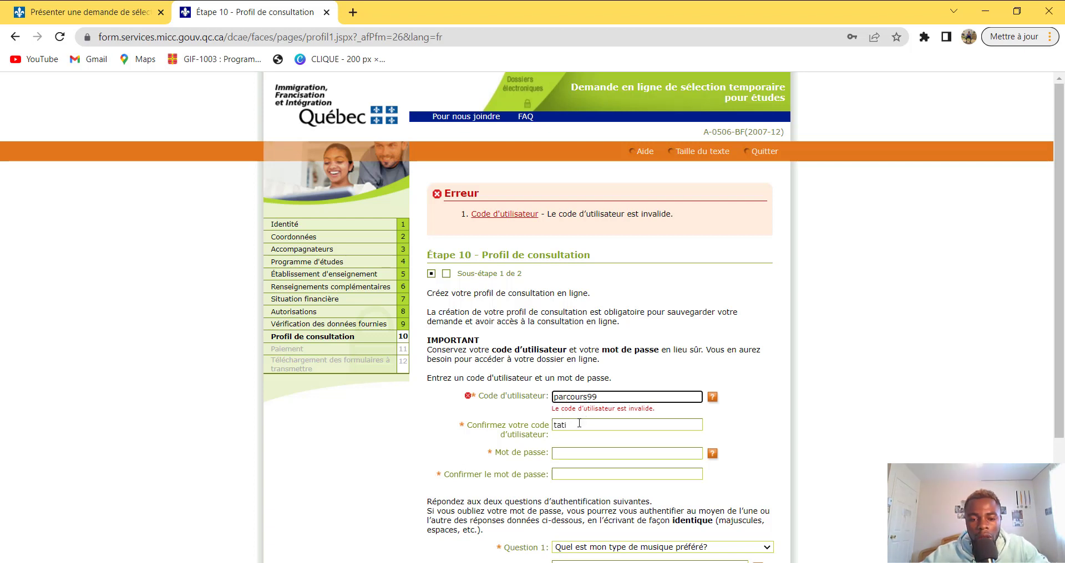
{"action": "left_click", "coordinate": [573, 428]}
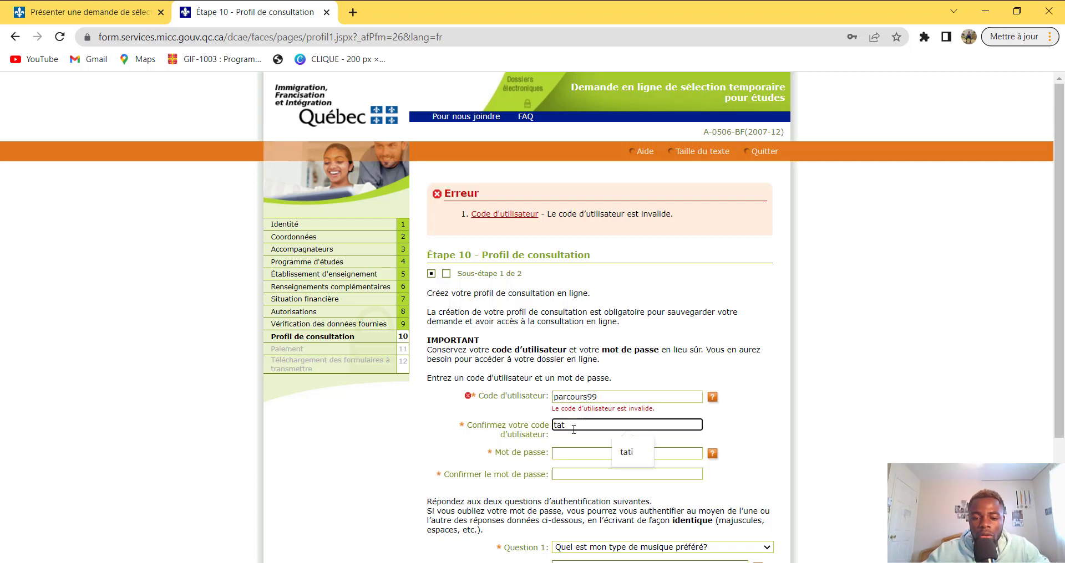
{"action": "type", "text": "parc"}
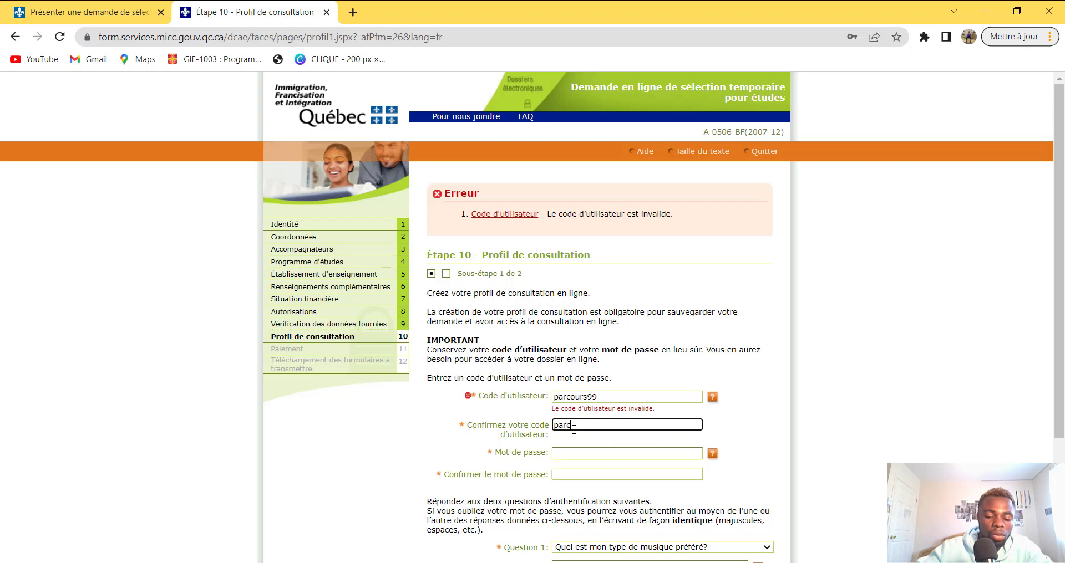
{"action": "type", "text": "ours"}
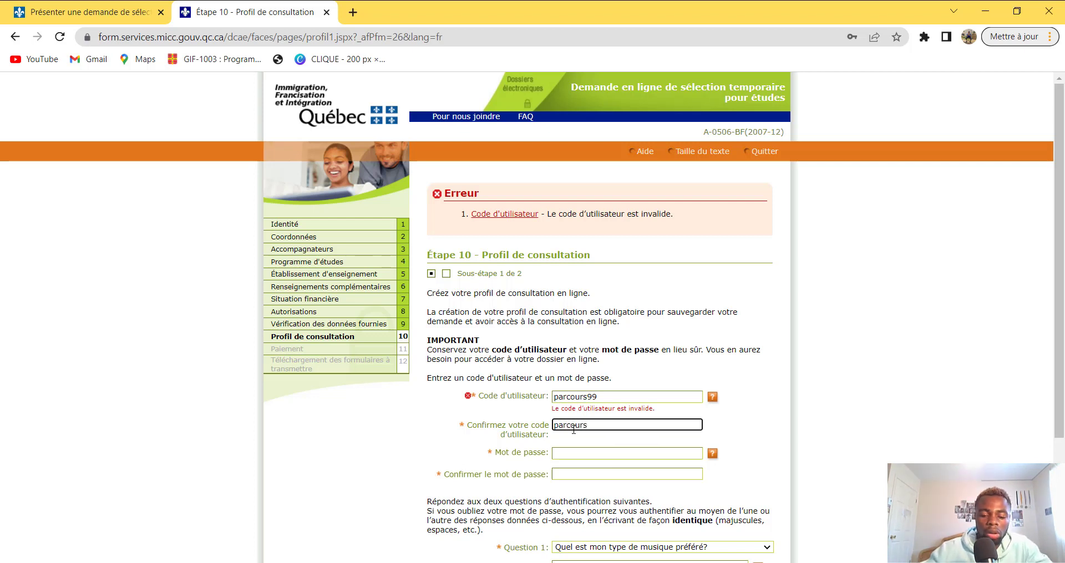
{"action": "type", "text": "99"}
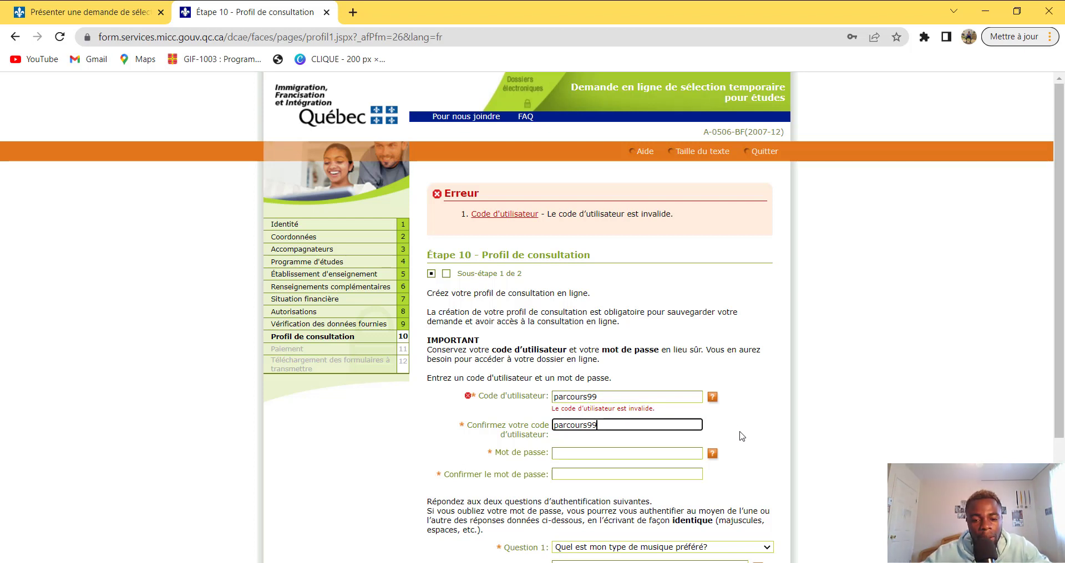
Step: Re-enter the password and its confirmation, then submit the first part of the consultation profile
{"action": "left_click", "coordinate": [659, 456]}
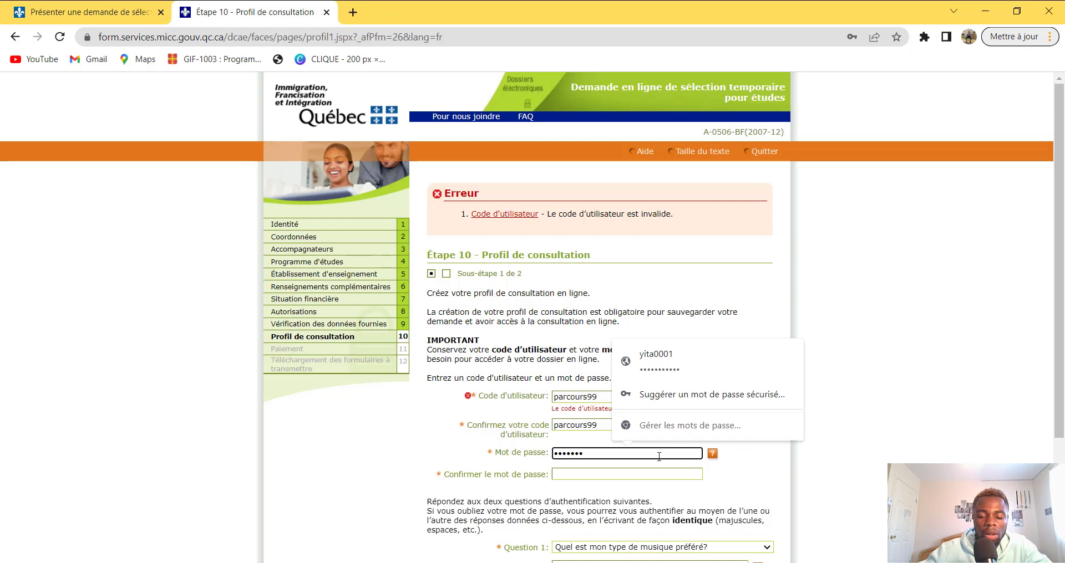
{"action": "left_click", "coordinate": [616, 471]}
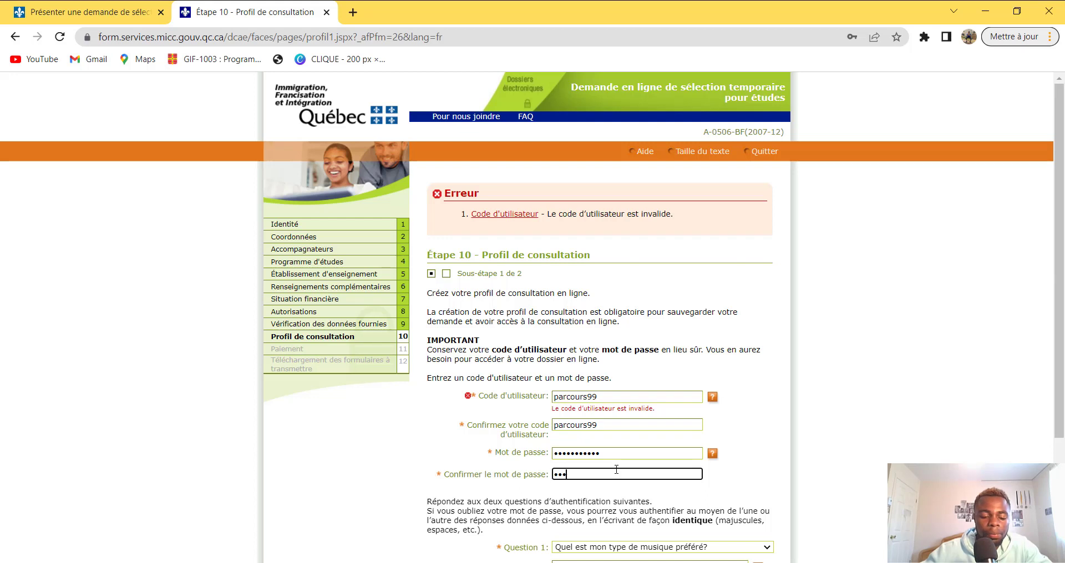
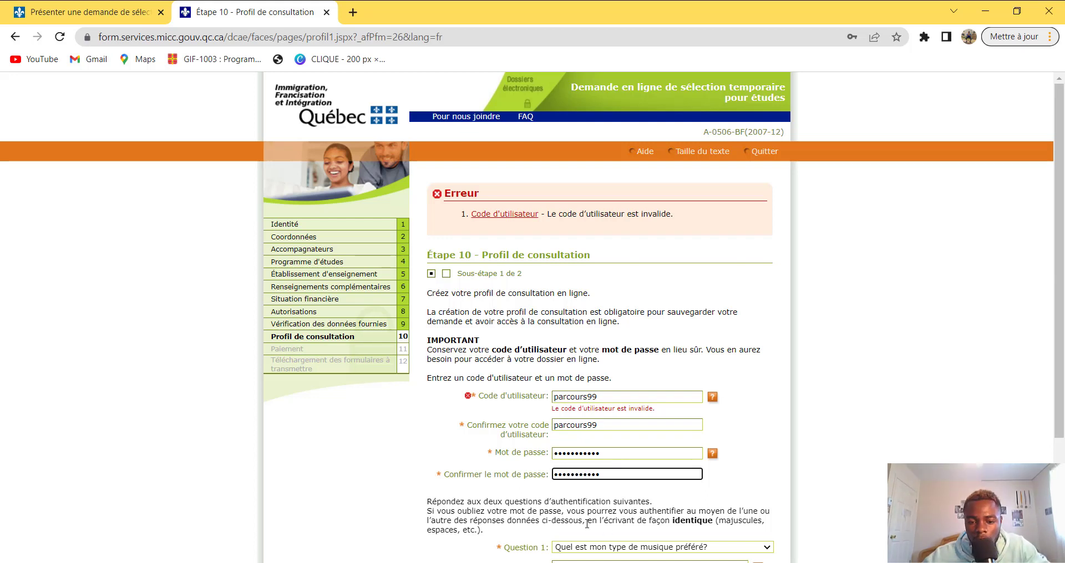
{"action": "scroll", "coordinate": [1062, 449], "scroll_direction": "down", "scroll_amount": 1}
{"action": "scroll", "coordinate": [1061, 449], "scroll_direction": "down", "scroll_amount": 2}
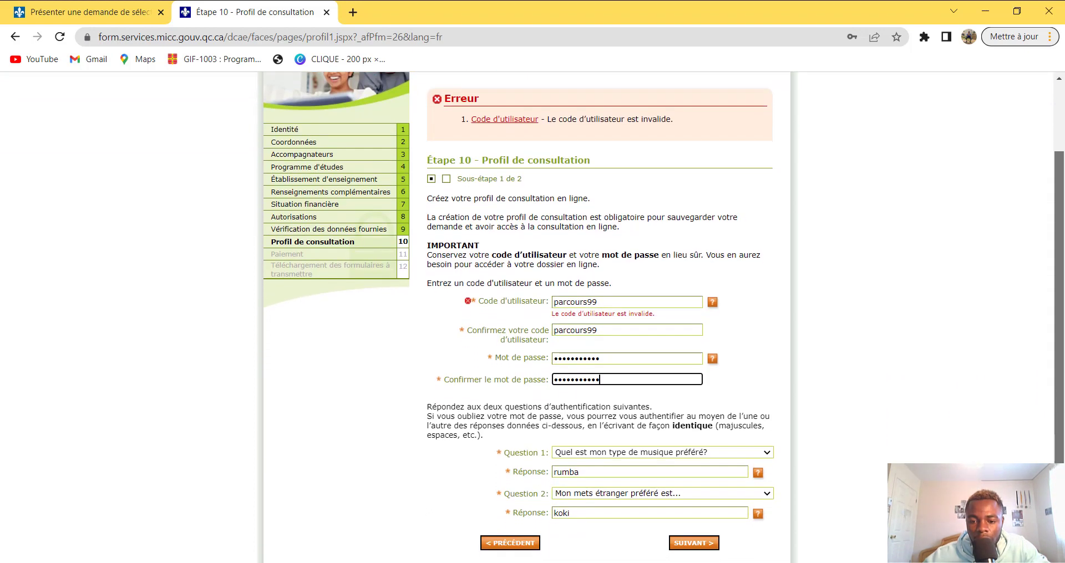
{"action": "left_click", "coordinate": [684, 506]}
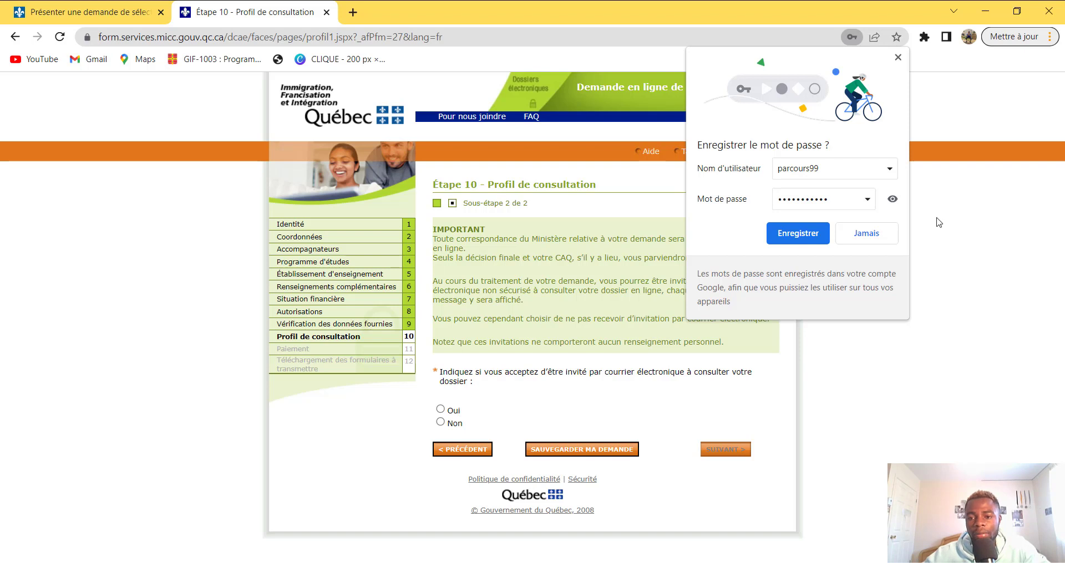
Step: Decline browser password saving, accept e-mail invitations with Oui, and save the request
{"action": "left_click", "coordinate": [885, 235]}
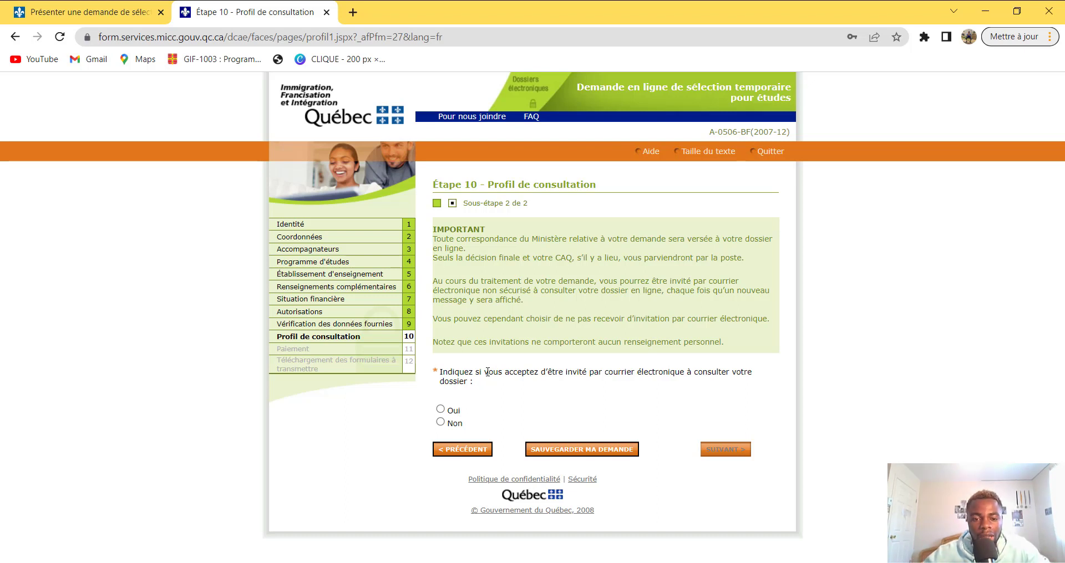
{"action": "left_click", "coordinate": [441, 409]}
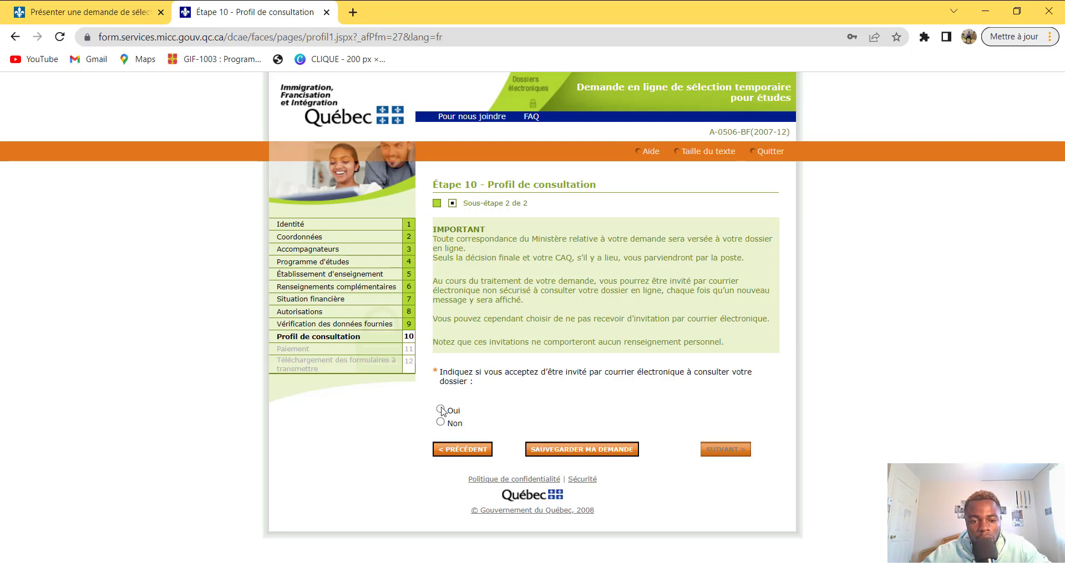
{"action": "left_click", "coordinate": [552, 452]}
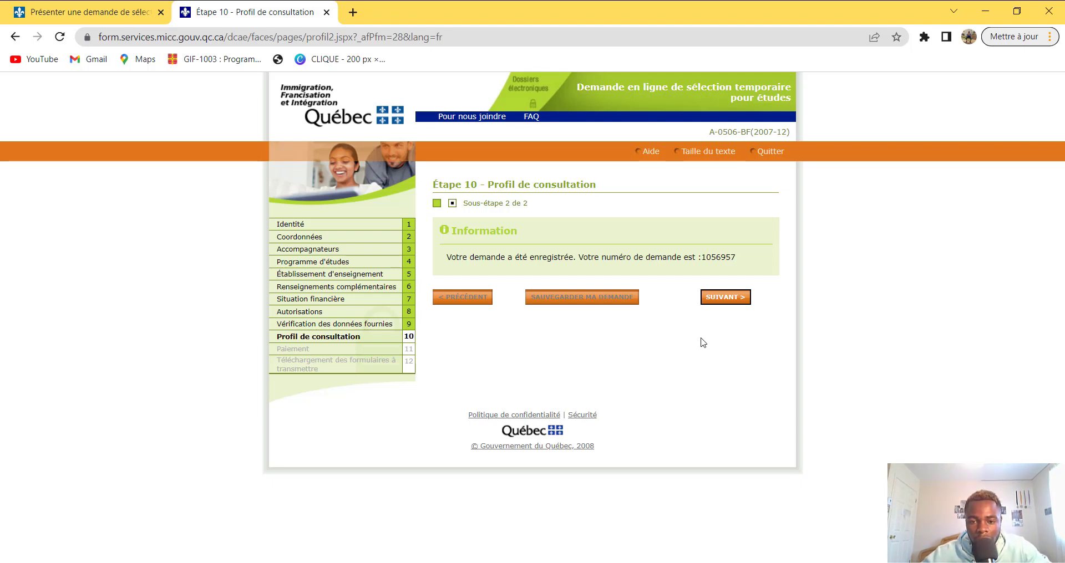
Step: Continue to Étape 11 – Paiement and start paying the 120,00 $ CA fee now
{"action": "left_click", "coordinate": [730, 297]}
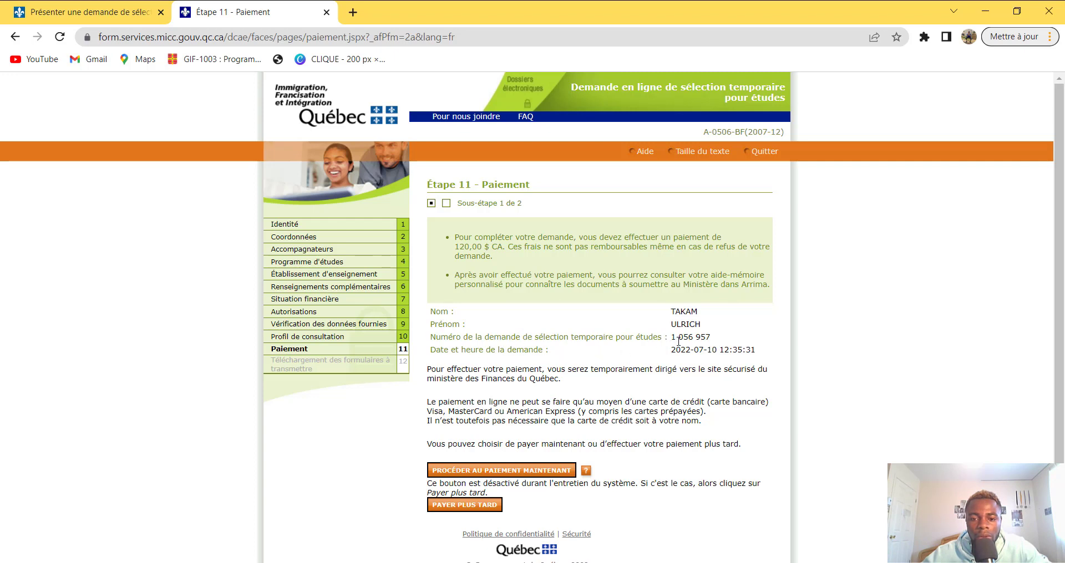
{"action": "scroll", "coordinate": [1064, 294], "scroll_direction": "down", "scroll_amount": 1}
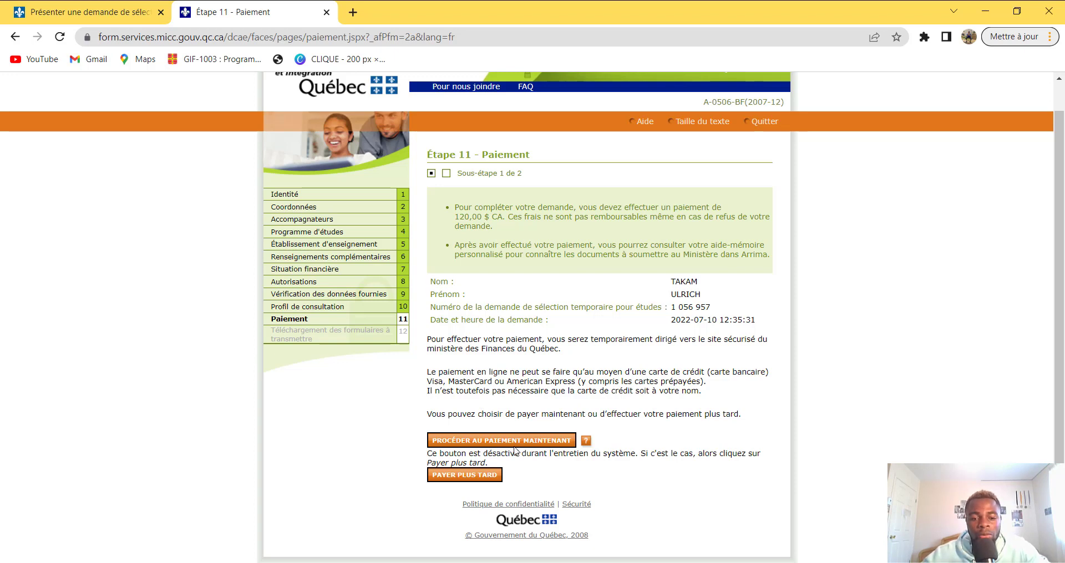
{"action": "left_click", "coordinate": [531, 442]}
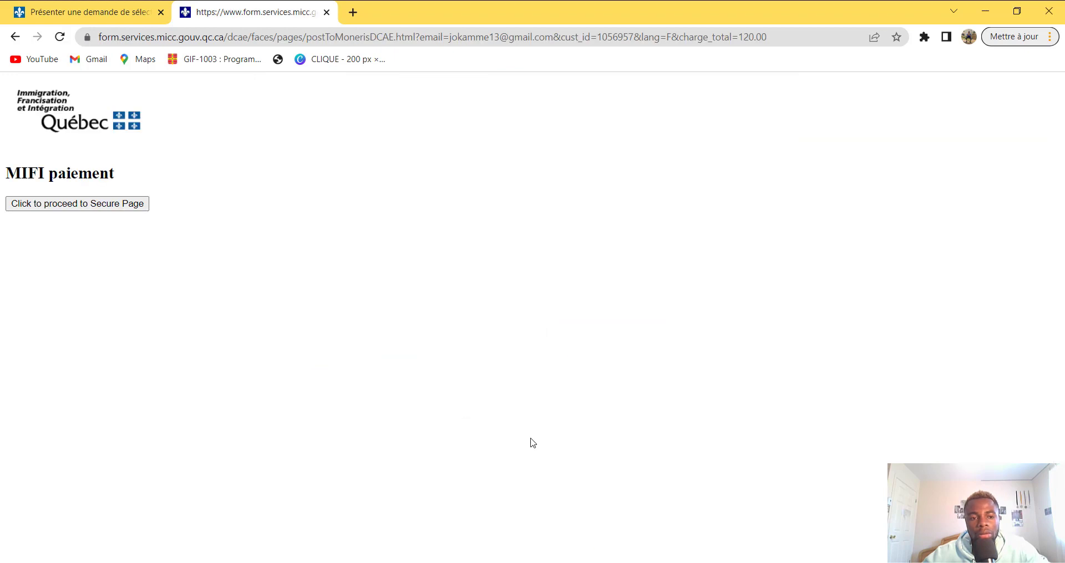
Step: Open the Moneris card form for 120.00 CAD, then go back twice to Étape 11
{"action": "left_click", "coordinate": [93, 207]}
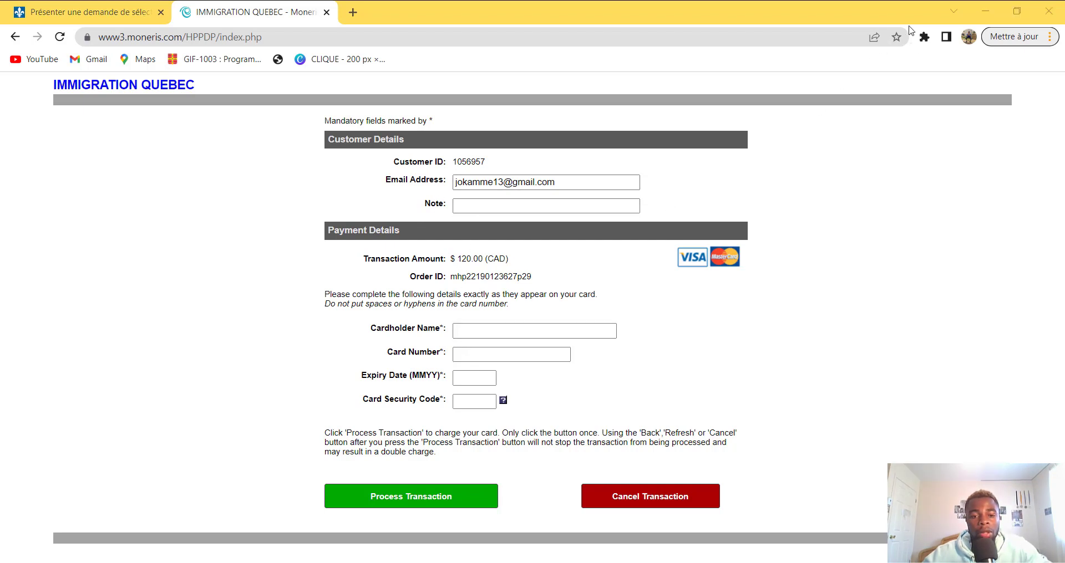
{"action": "left_click", "coordinate": [12, 40]}
{"action": "left_click", "coordinate": [10, 41]}
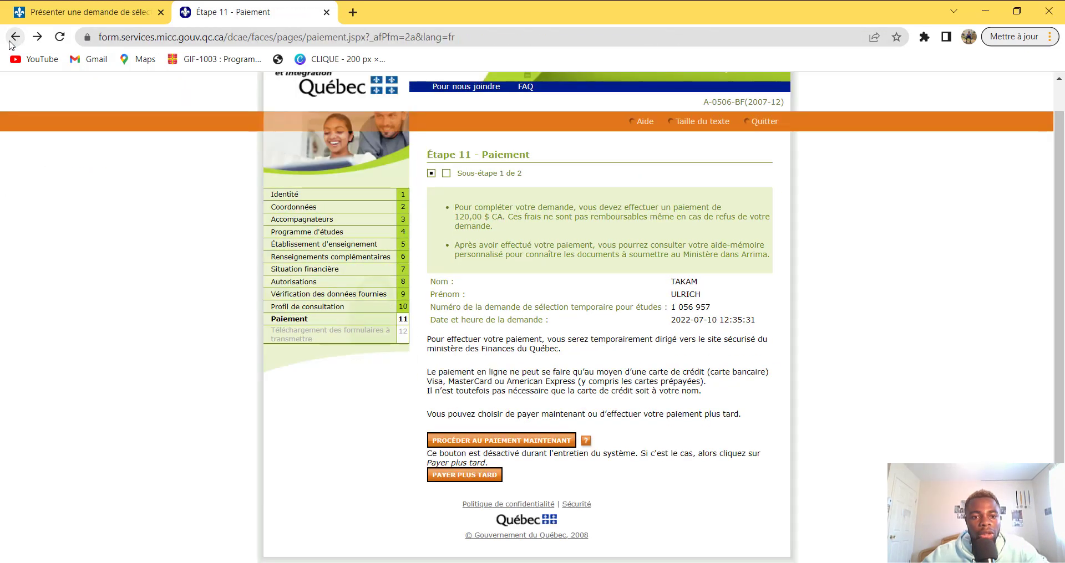
Step: Choose Payer plus tard and confirm OUI to leave the application unpaid
{"action": "left_click", "coordinate": [462, 476]}
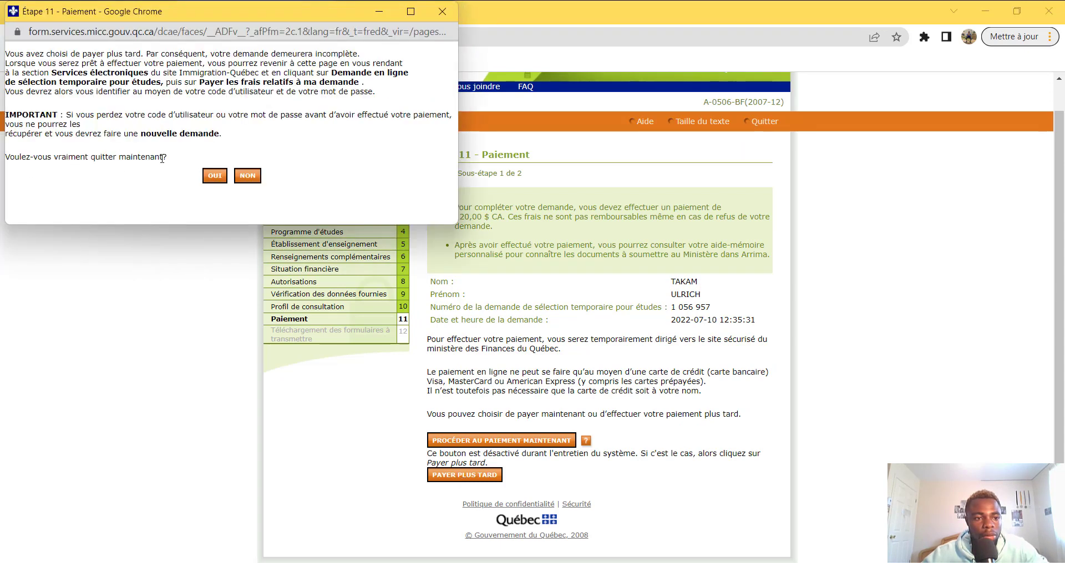
{"action": "left_click", "coordinate": [214, 177]}
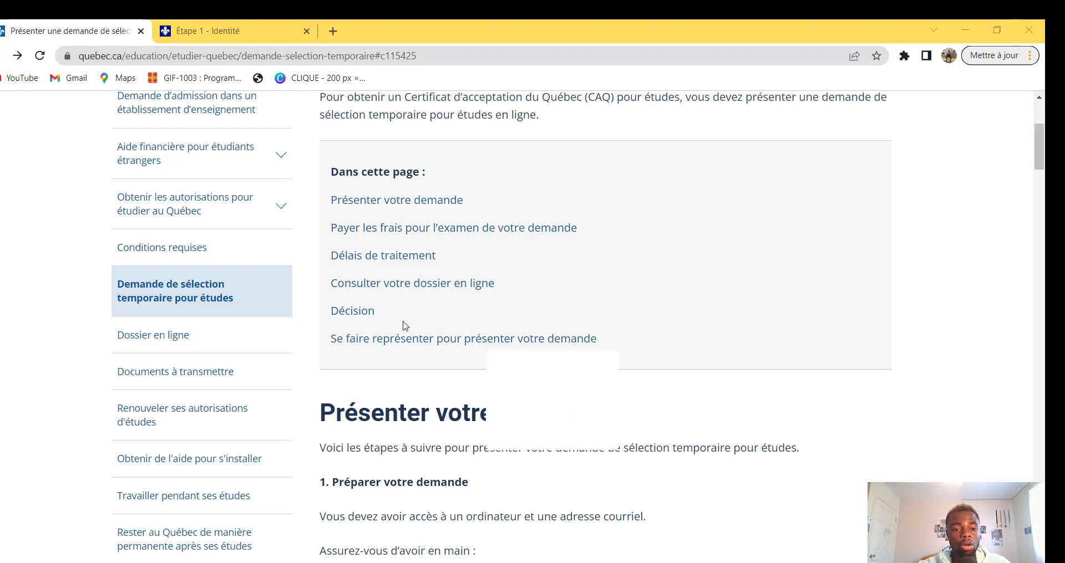
Step: Log in to the online dossier from quebec.ca with the user code, password and reCAPTCHA
{"action": "left_click", "coordinate": [392, 284]}
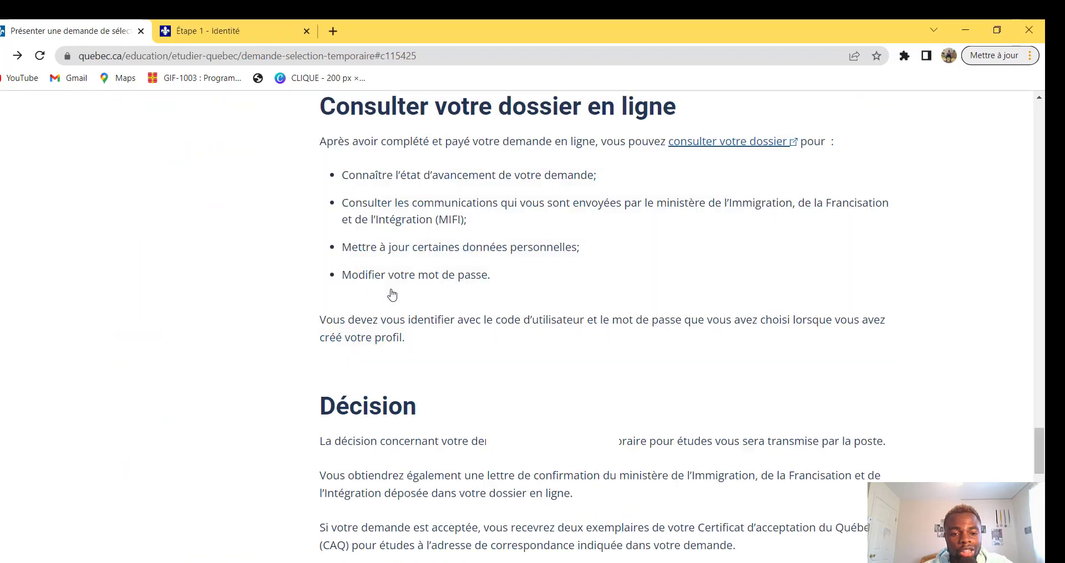
{"action": "left_click", "coordinate": [714, 144]}
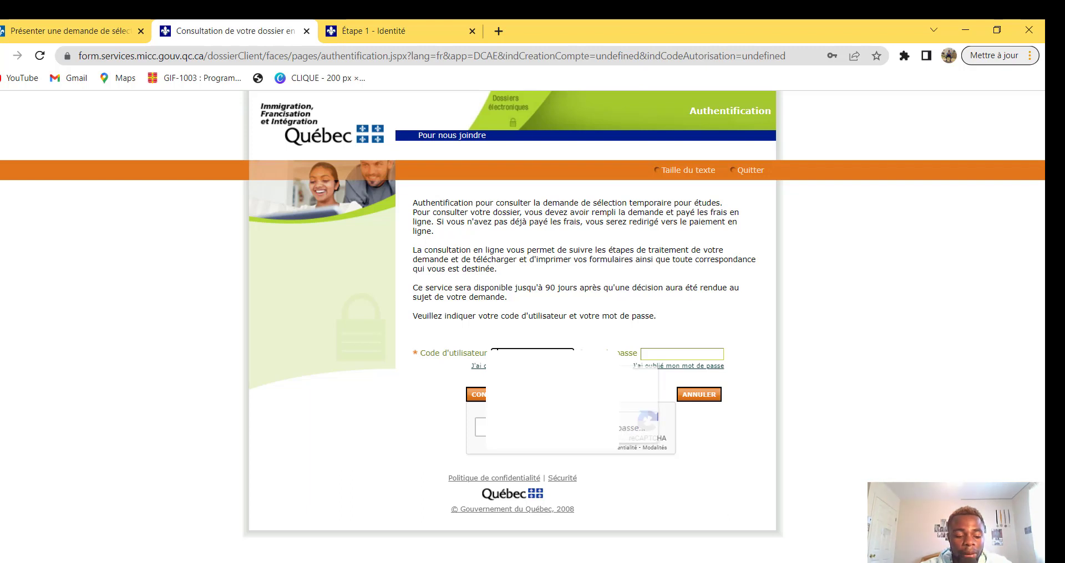
{"action": "type", "text": "parcour"}
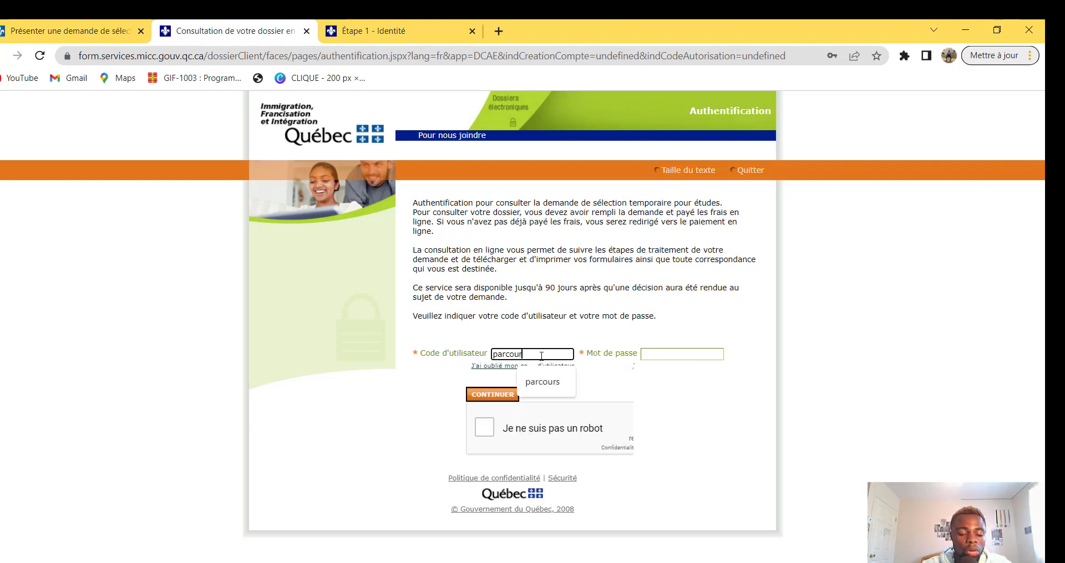
{"action": "type", "text": "s99"}
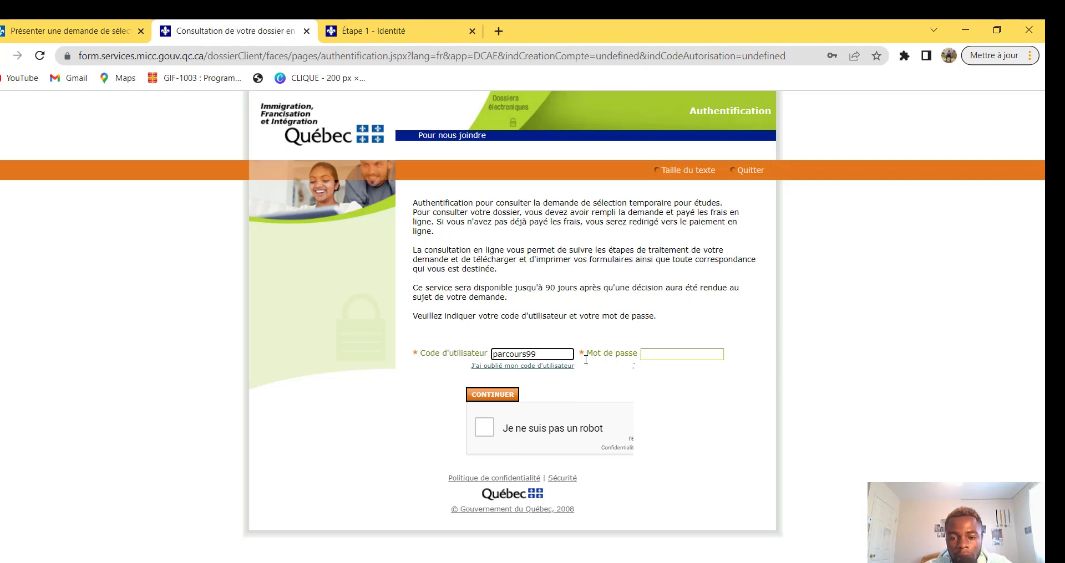
{"action": "left_click", "coordinate": [667, 353]}
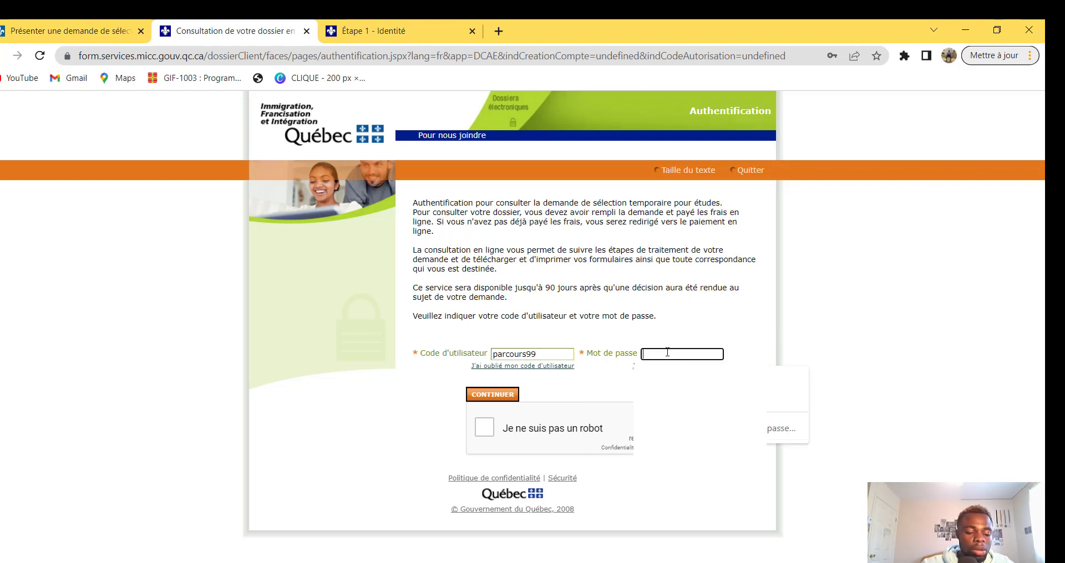
{"action": "type", "text": "•"}
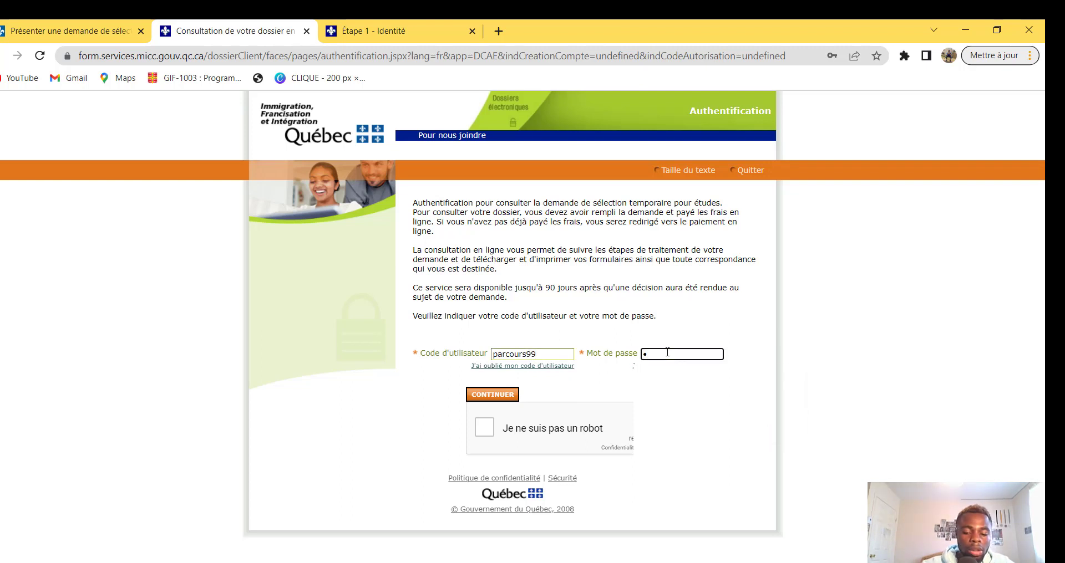
{"action": "type", "text": "••••••"}
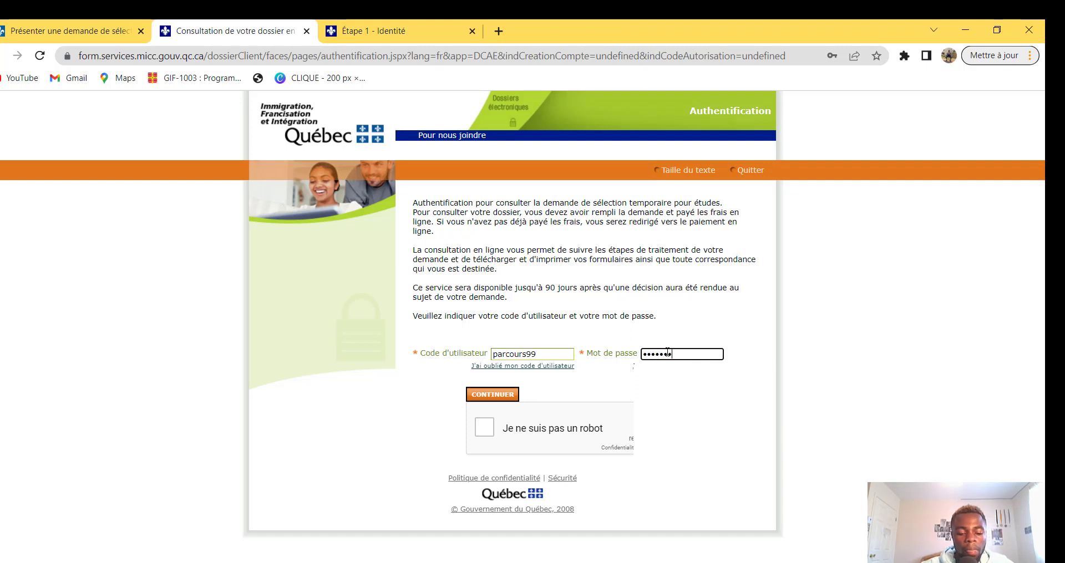
{"action": "type", "text": "••••"}
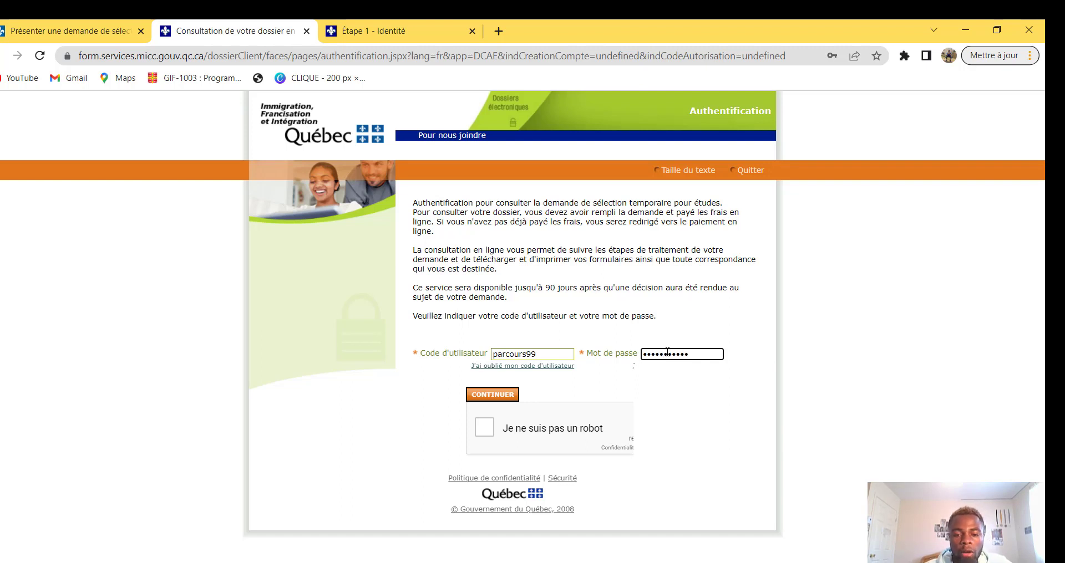
{"action": "left_click", "coordinate": [484, 427]}
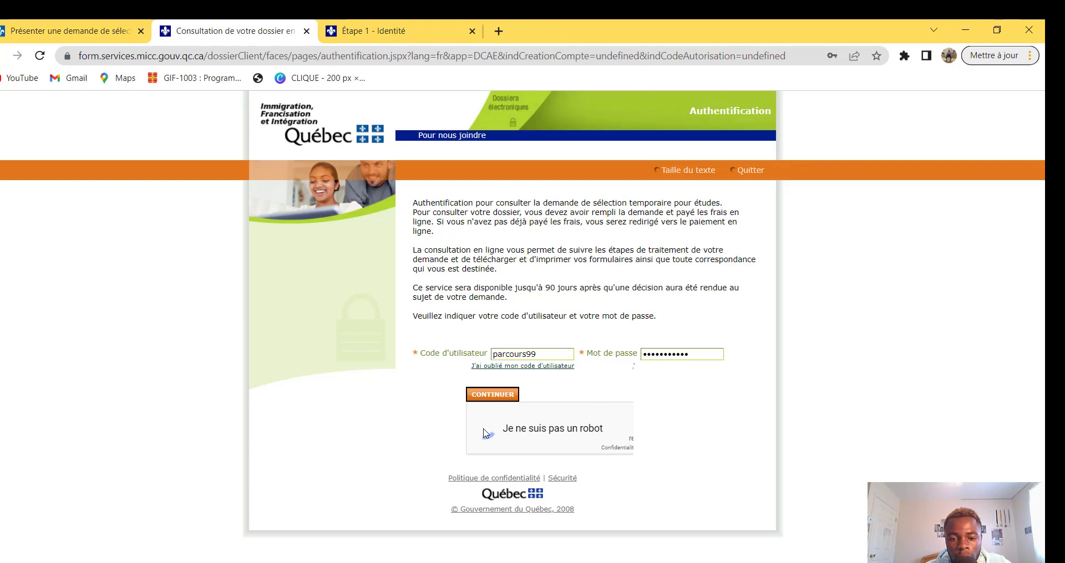
{"action": "left_click", "coordinate": [501, 396]}
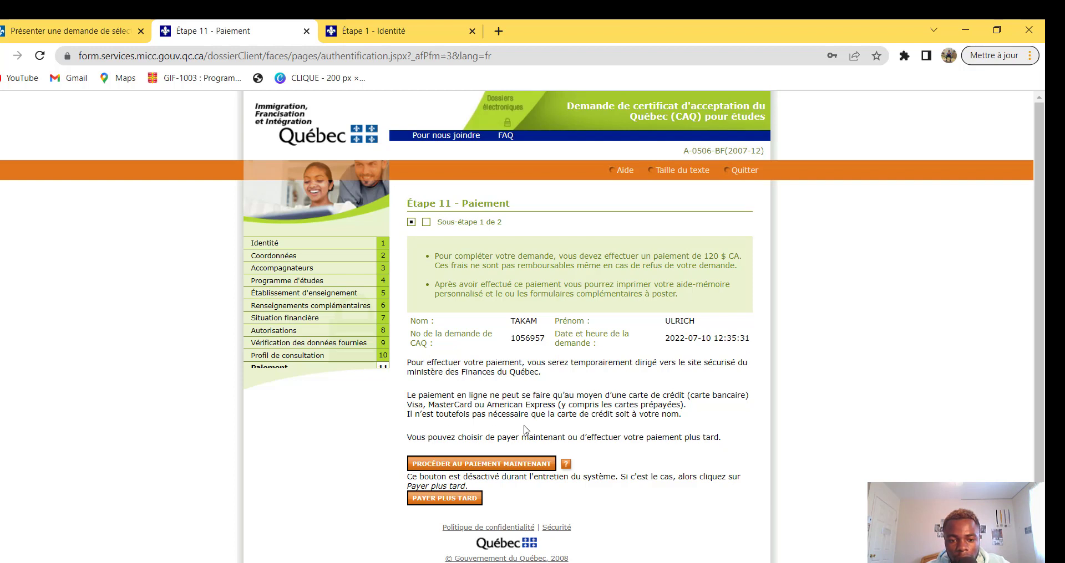
Step: Scroll the dossier page to view the 2022-07-09 payment confirmation and receipt entries
{"action": "left_click_drag", "start_coordinate": [1040, 220], "coordinate": [1041, 228]}
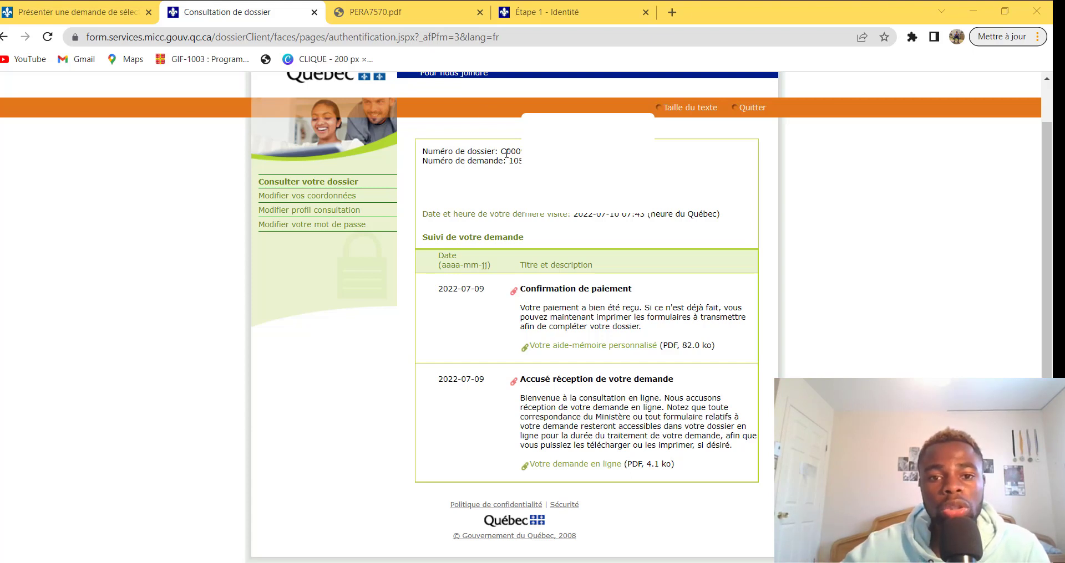
{"action": "left_click_drag", "start_coordinate": [506, 153], "coordinate": [501, 152]}
{"action": "left_click", "coordinate": [555, 167]}
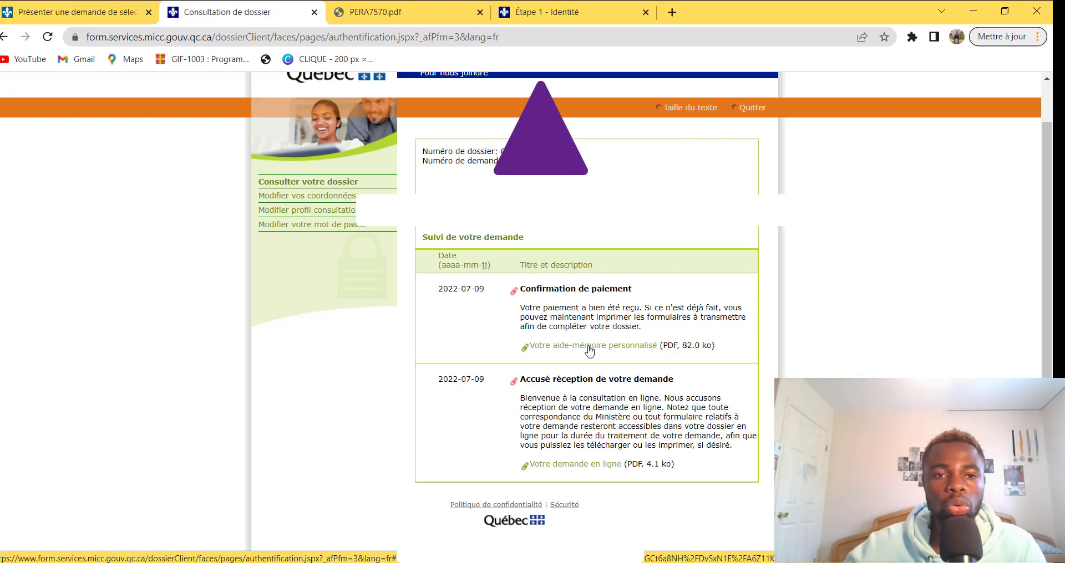
{"action": "left_click", "coordinate": [393, 11]}
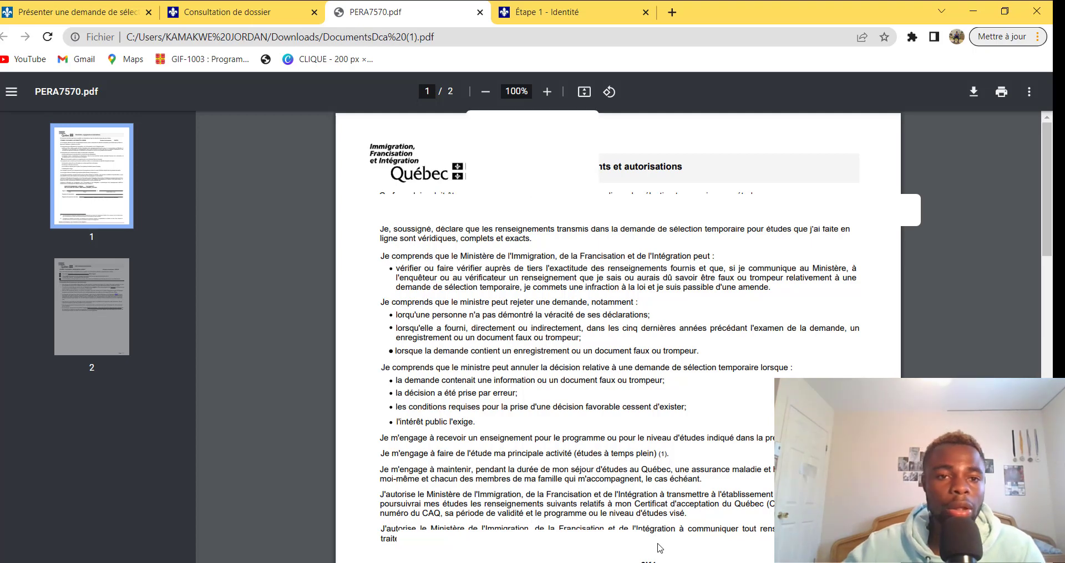
{"action": "left_click", "coordinate": [250, 9]}
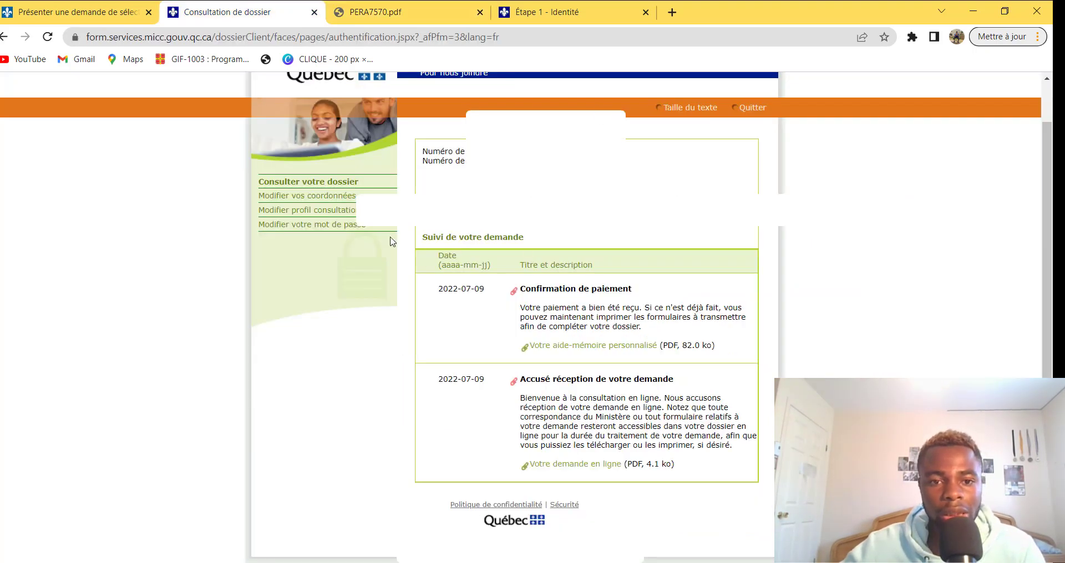